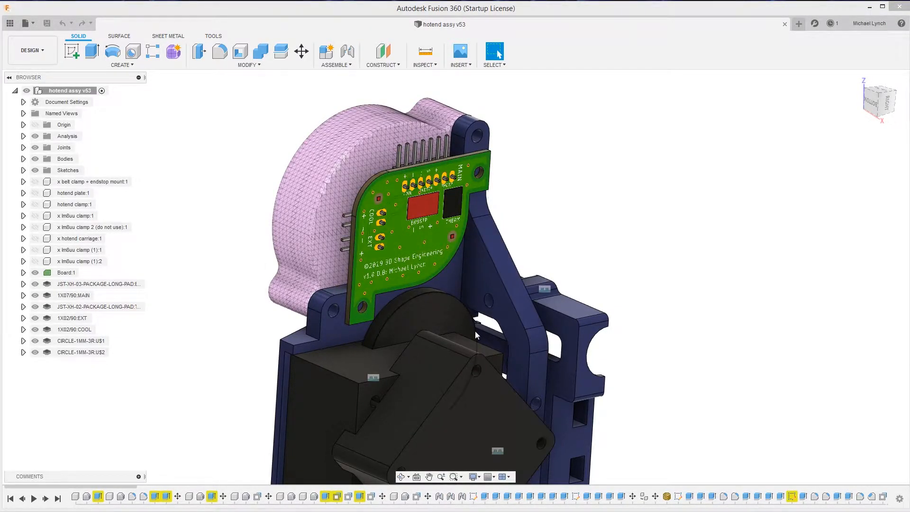
Examine the green circuit board on the hotend assembly, including its labelled connectors and pads, from several angles
left_click(664, 241)
scroll(585, 283, "up", 3)
scroll(580, 281, "down", 5)
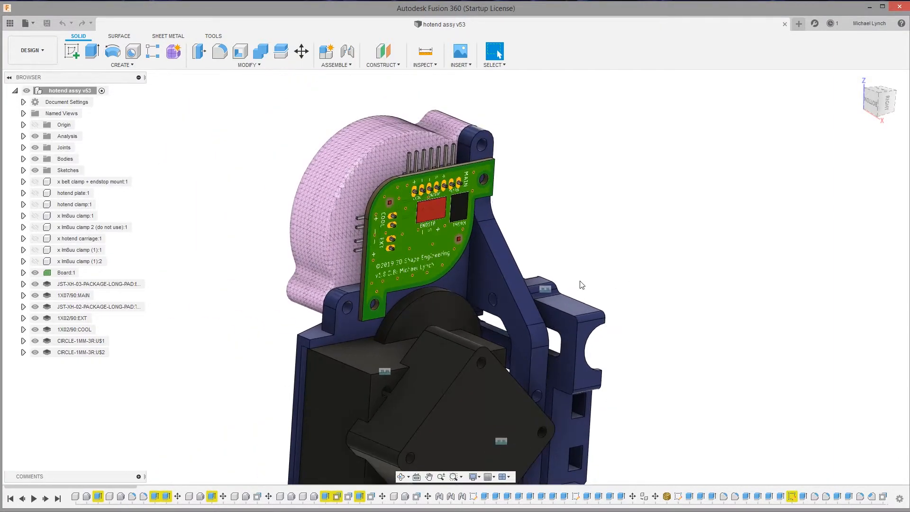
middle_click_drag(581, 283, 580, 281, "shift")
scroll(581, 282, "up", 8)
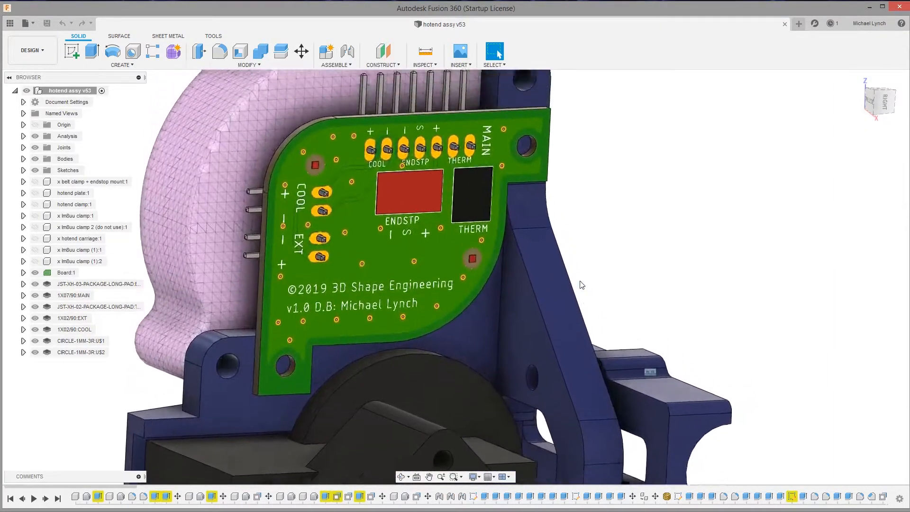
middle_click_drag(575, 284, 409, 280, "shift")
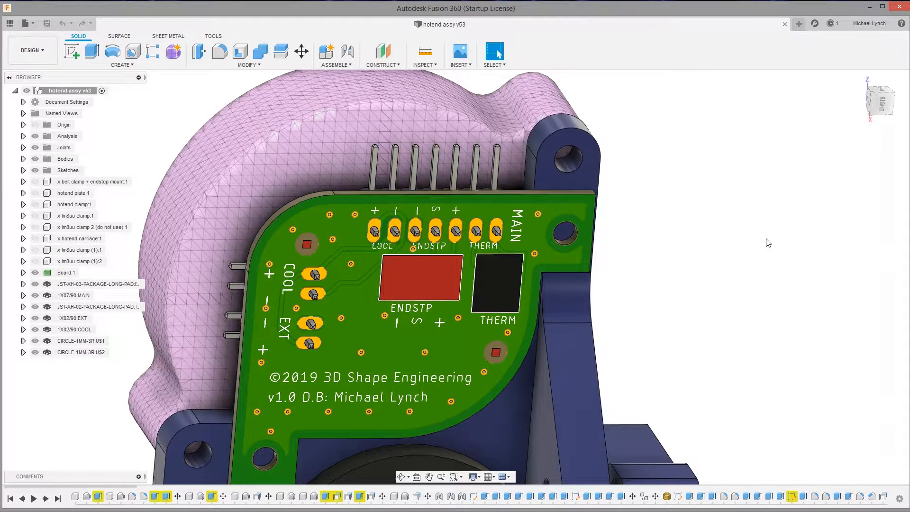
middle_click_drag(592, 270, 528, 192, "shift")
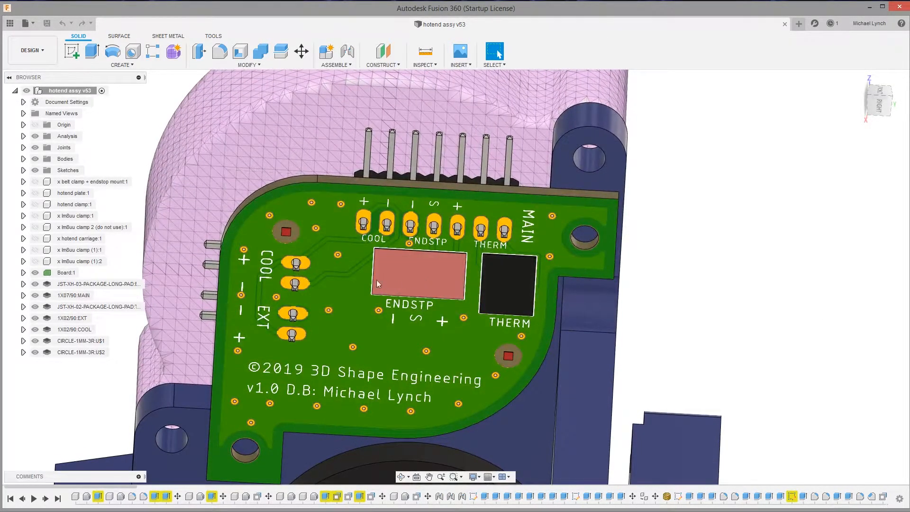
middle_click_drag(301, 288, 403, 300, "shift")
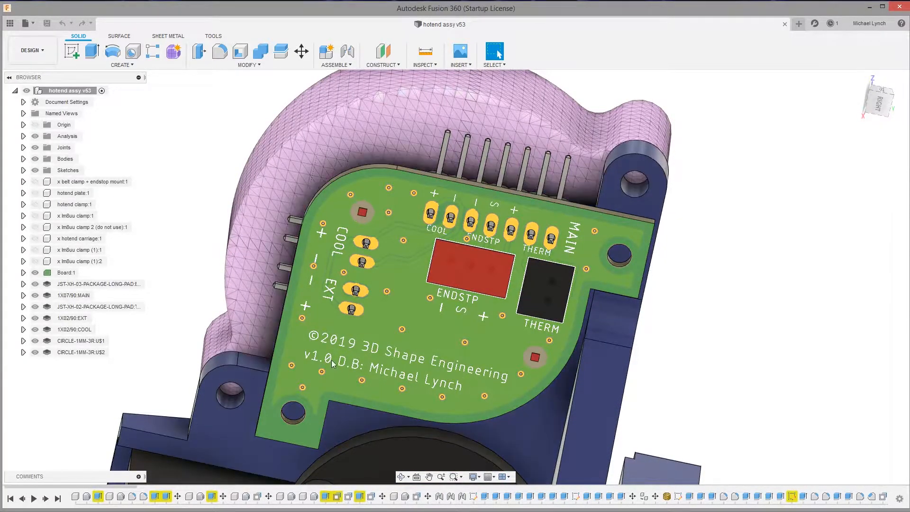
Toggle the board's visibility to inspect the connectors behind it, and examine its mounting holes and pin headers
left_click(36, 275)
left_click(35, 273)
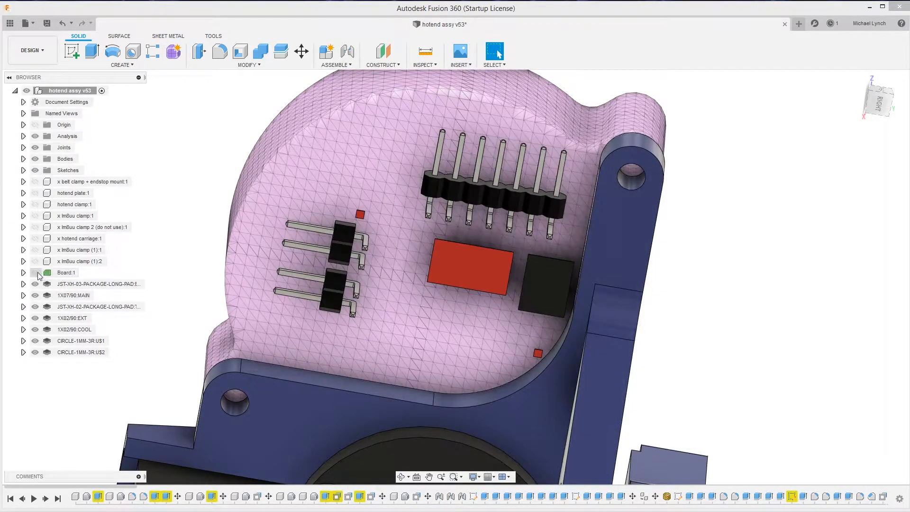
left_click(36, 274)
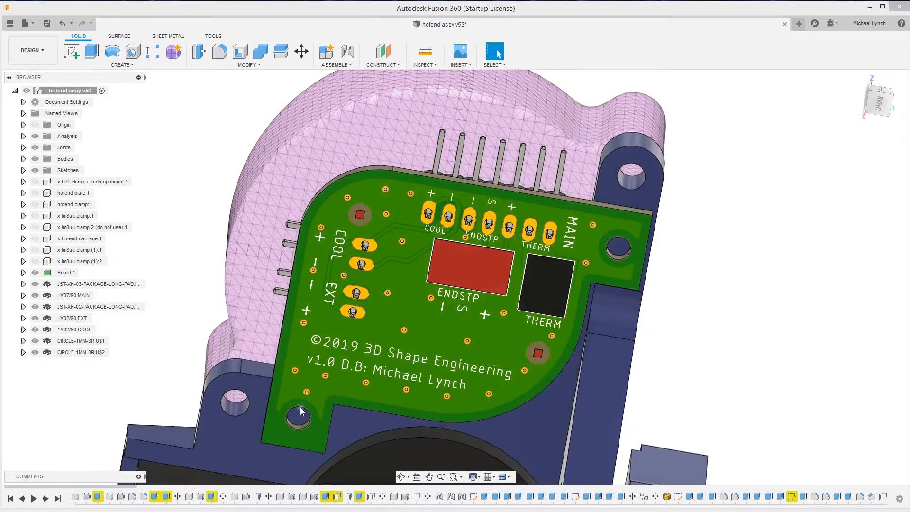
middle_click_drag(302, 411, 331, 410, "shift")
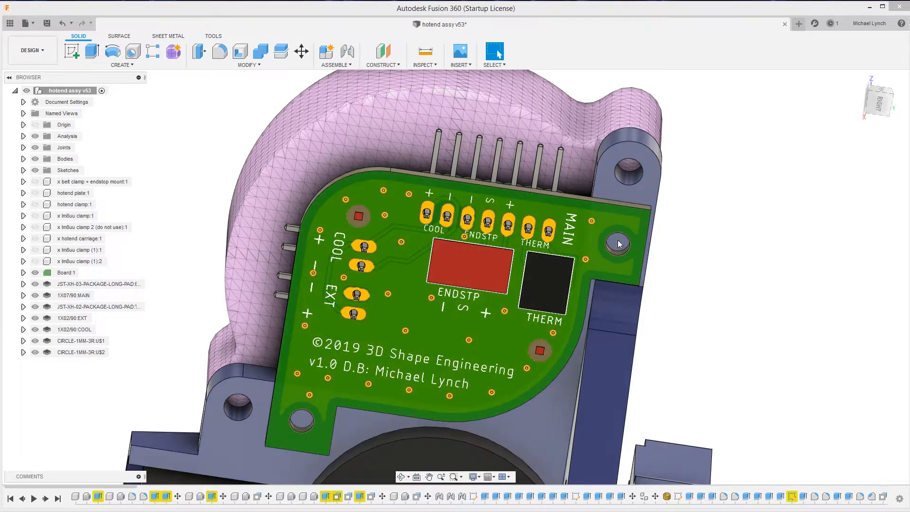
middle_click_drag(421, 359, 269, 315, "shift")
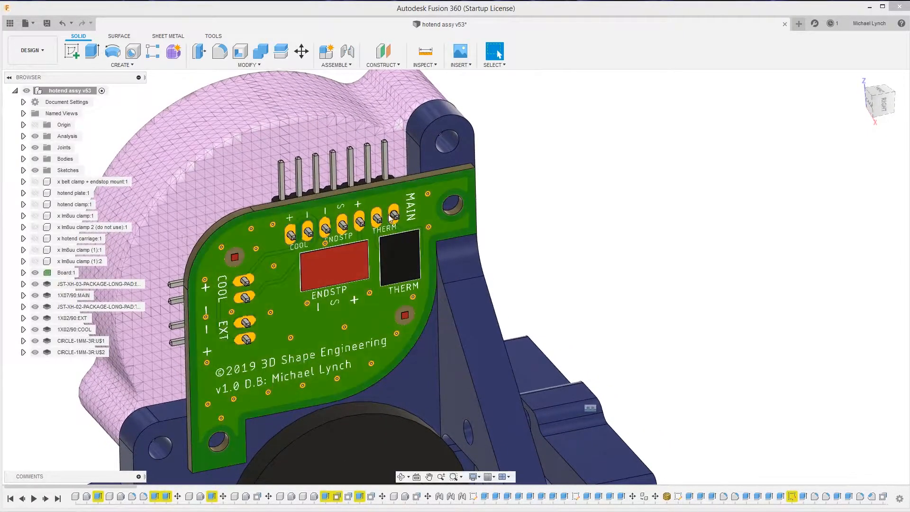
mouse_move(338, 277)
middle_mouse_down("shift")
mouse_move(342, 262)
mouse_move(304, 220)
middle_mouse_up("shift")
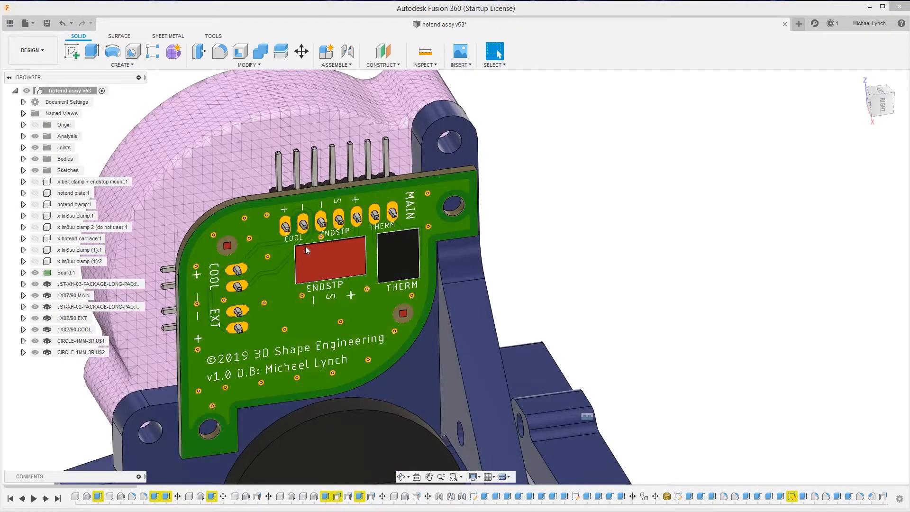
middle_click_drag(318, 260, 262, 246, "shift")
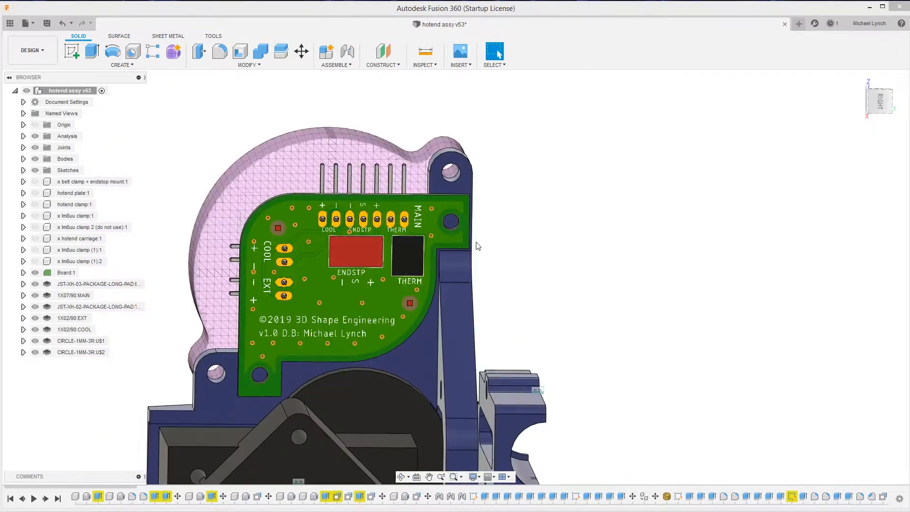
middle_click_drag(475, 243, 476, 247, "shift")
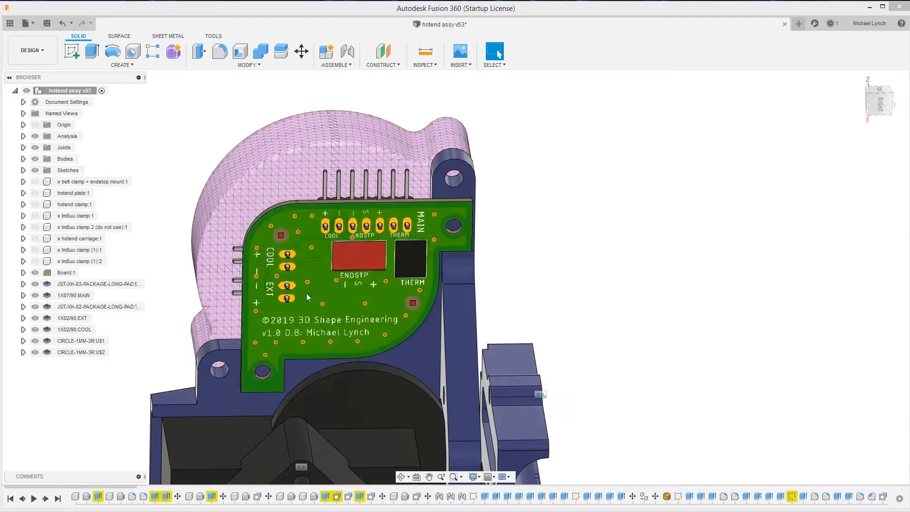
Hide the board and all of its connector and circle components to expose the mount
left_click(35, 272)
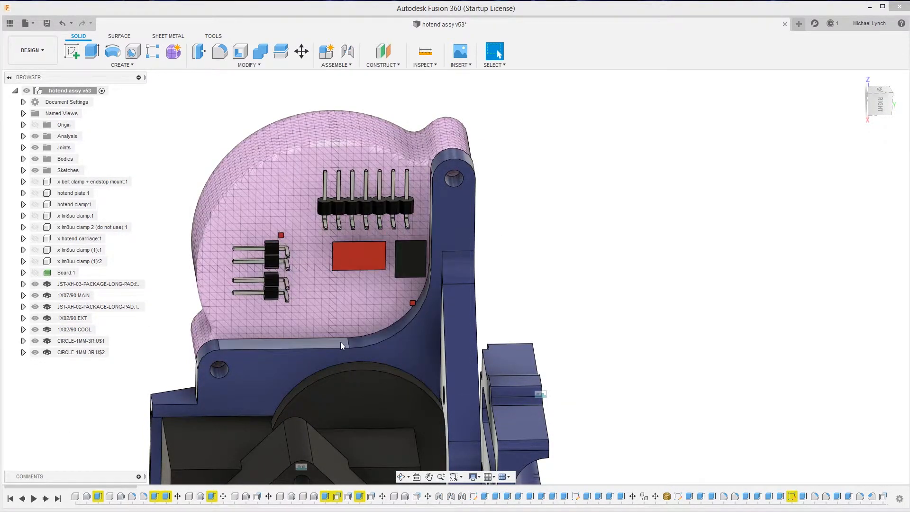
left_click(37, 284)
left_click(36, 296)
left_click(36, 307)
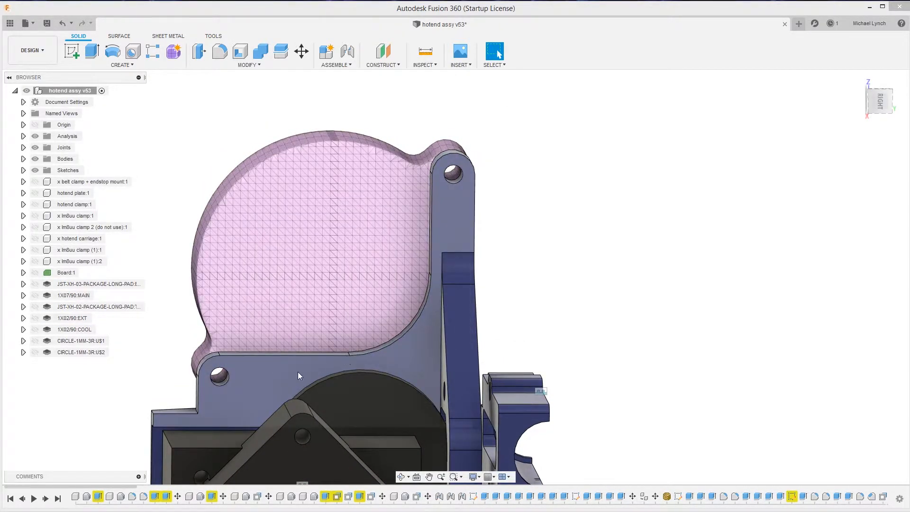
Start a sketch on the flat mount face that contains the two board mounting holes
left_click(275, 374)
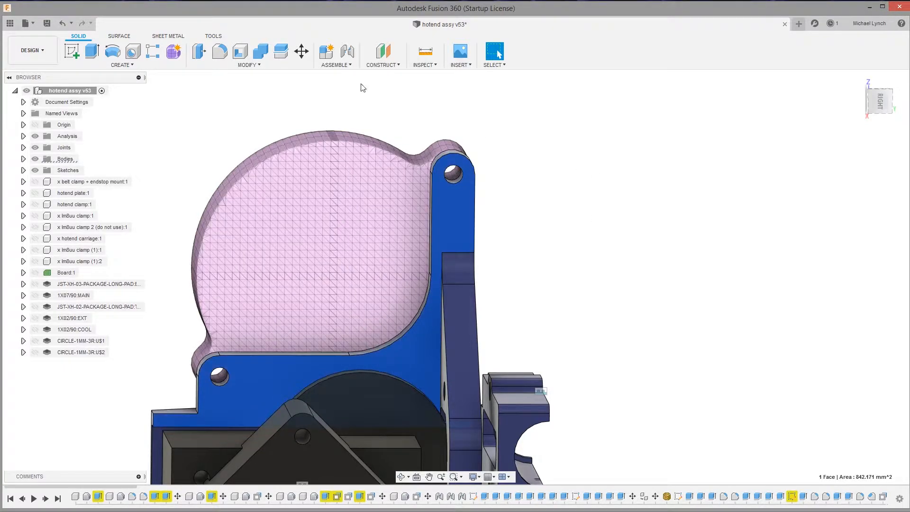
middle_click_drag(556, 268, 556, 297, "shift")
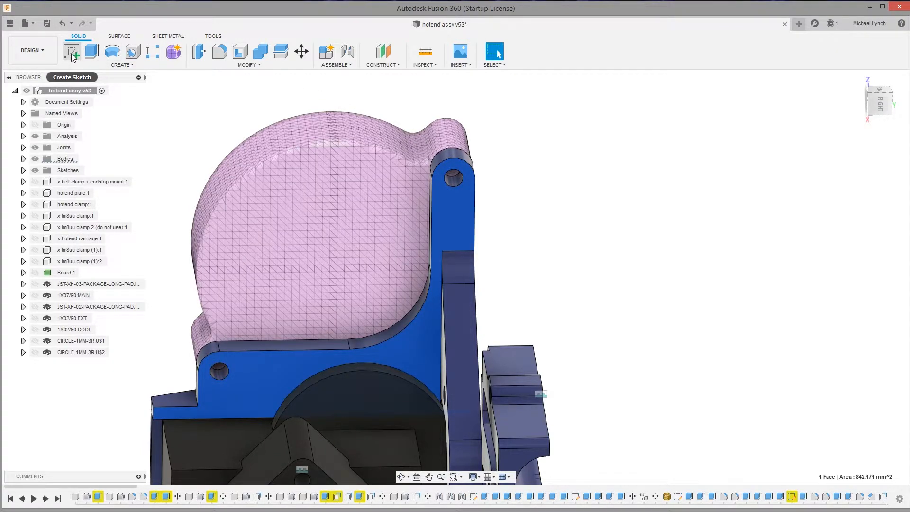
left_click(73, 51)
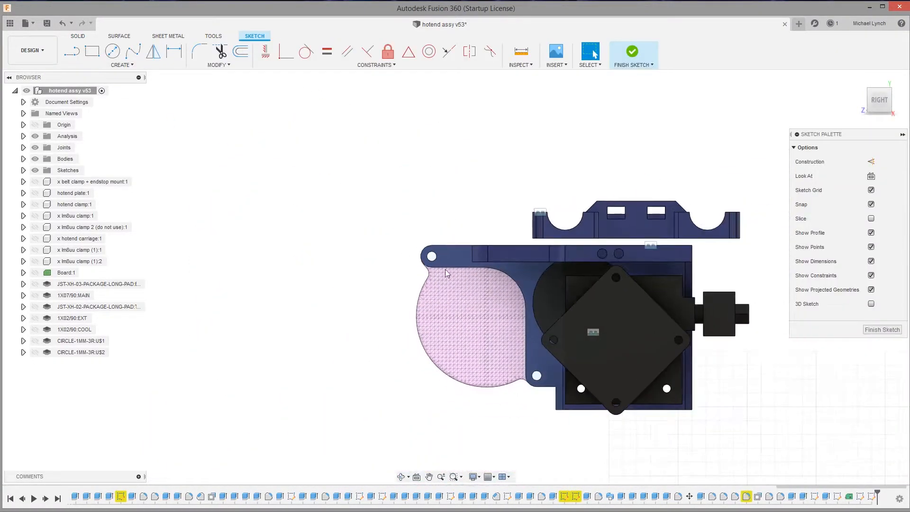
Sketch a vertical line from beside the upper hole, a tangent corner arc, a horizontal line to the lower hole and a short tab there
key("l")
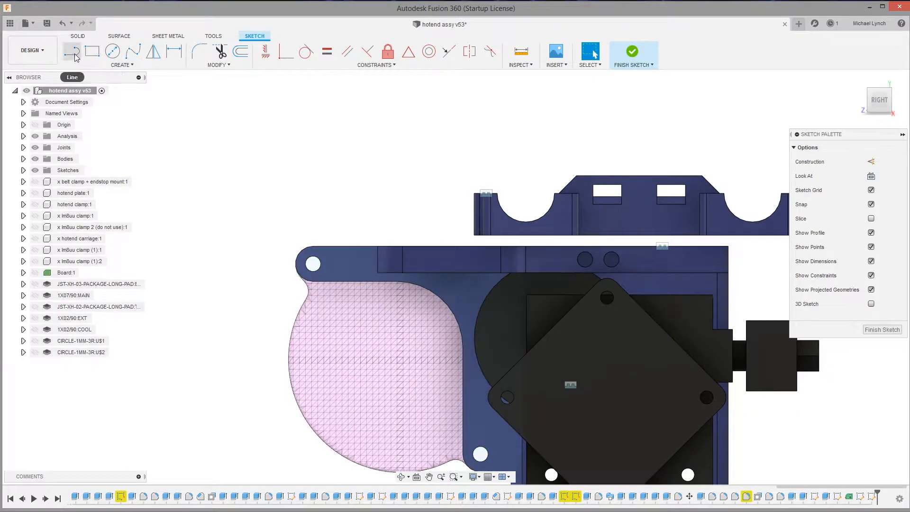
left_click(327, 253)
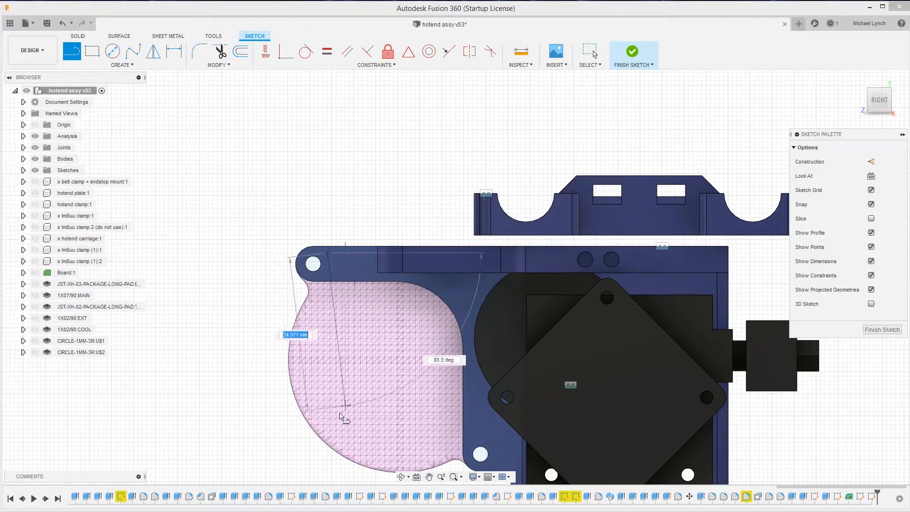
left_click(328, 411)
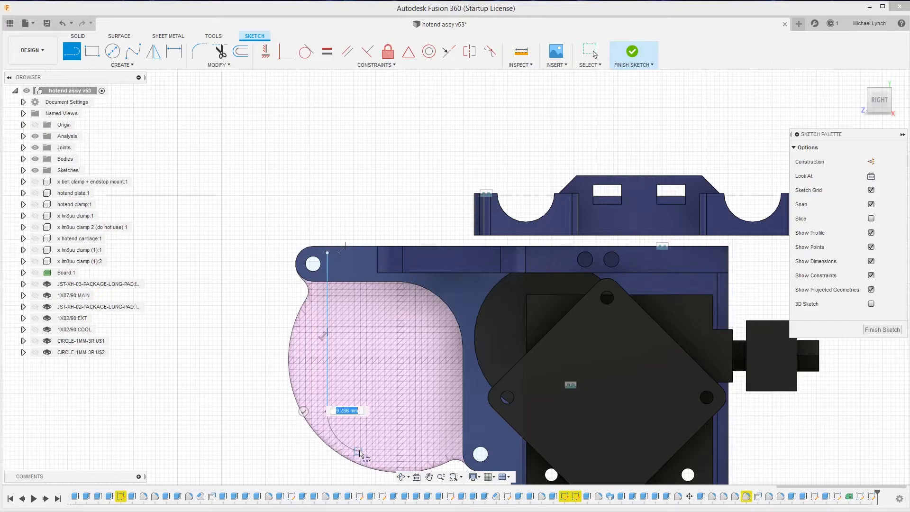
left_click_drag(371, 453, 368, 451)
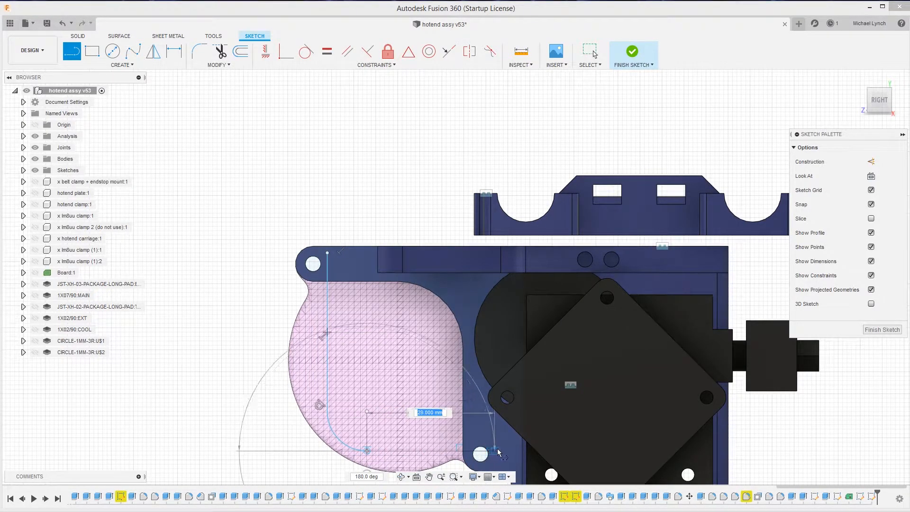
left_click_drag(495, 450, 493, 421)
left_click(472, 420)
Close the outline with a line and tangent arc along the mount's inner curve and a tab about 5.4 mm high beside the upper hole
left_click(472, 346)
mouse_move(470, 347)
left_mouse_down()
mouse_move(421, 274)
mouse_move(400, 280)
mouse_move(399, 271)
mouse_move(403, 284)
left_mouse_up()
scroll(399, 271, "down", 3)
scroll(400, 272, "up", 10)
scroll(400, 272, "up", 2)
scroll(402, 288, "down", 5)
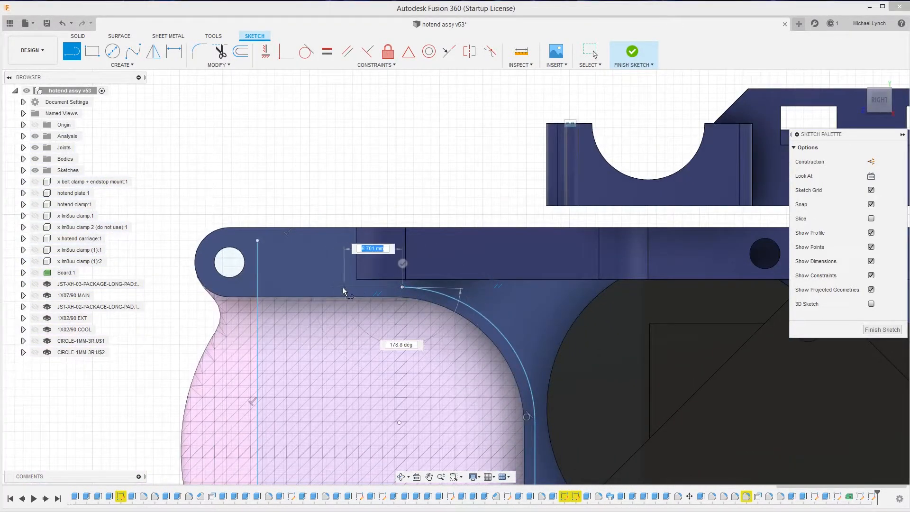
left_click(327, 287)
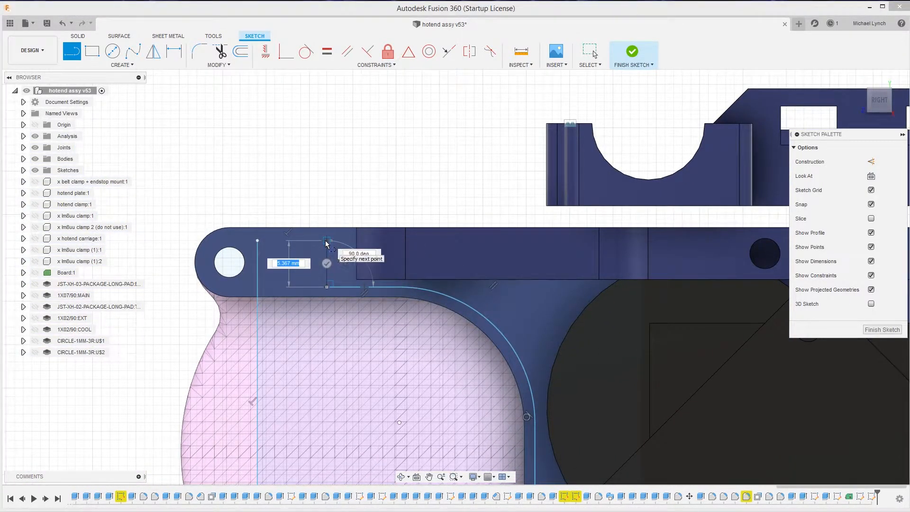
left_click(326, 241)
left_click(258, 241)
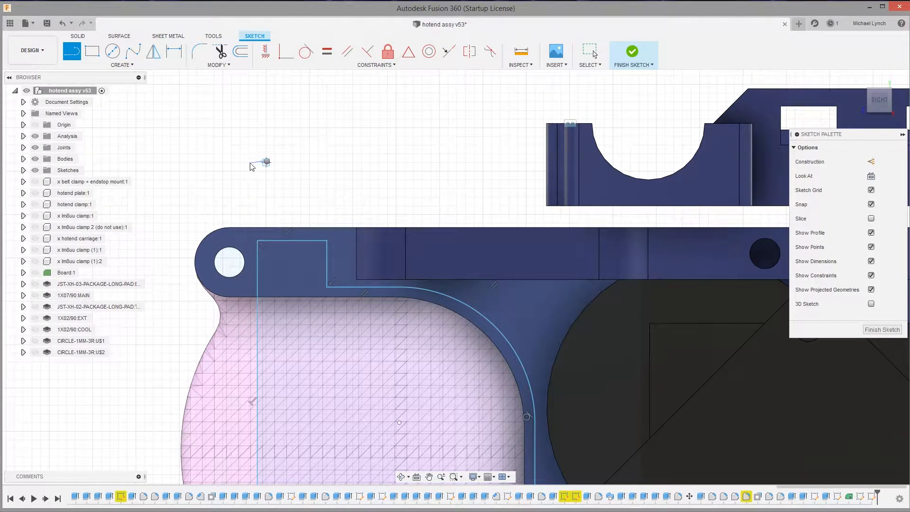
right_click(267, 161)
left_click(248, 162)
Dimension the outline's lower edge 4 mm from the centre of the lower mounting hole
scroll(284, 199, "down", 4)
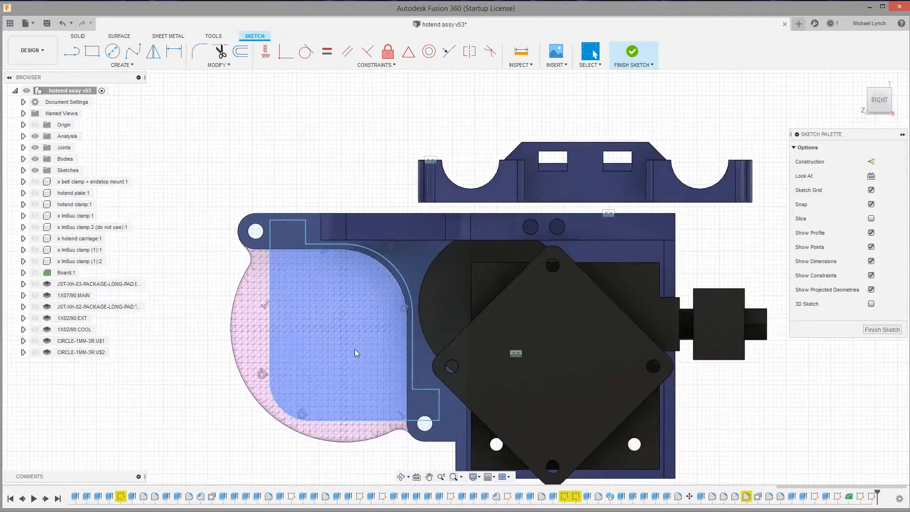
scroll(357, 353, "up", 2)
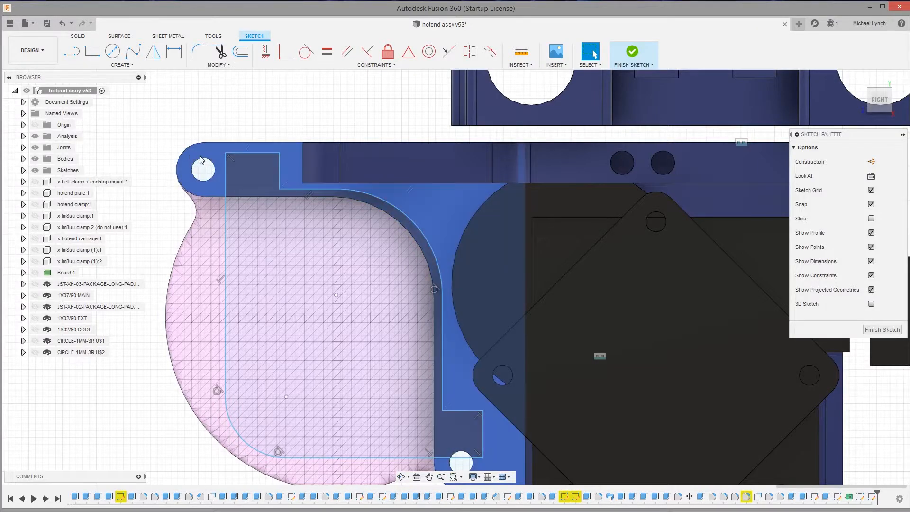
scroll(198, 159, "down", 4)
scroll(240, 181, "up", 4)
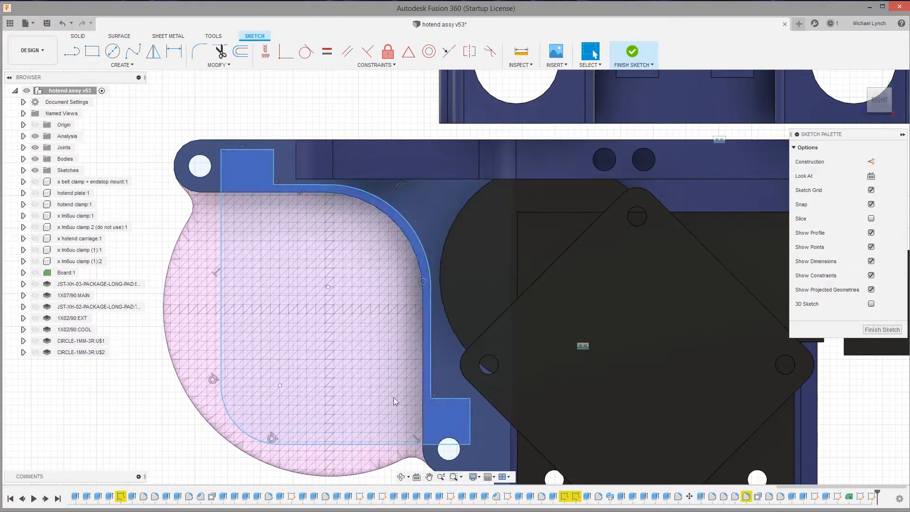
scroll(379, 413, "up", 3)
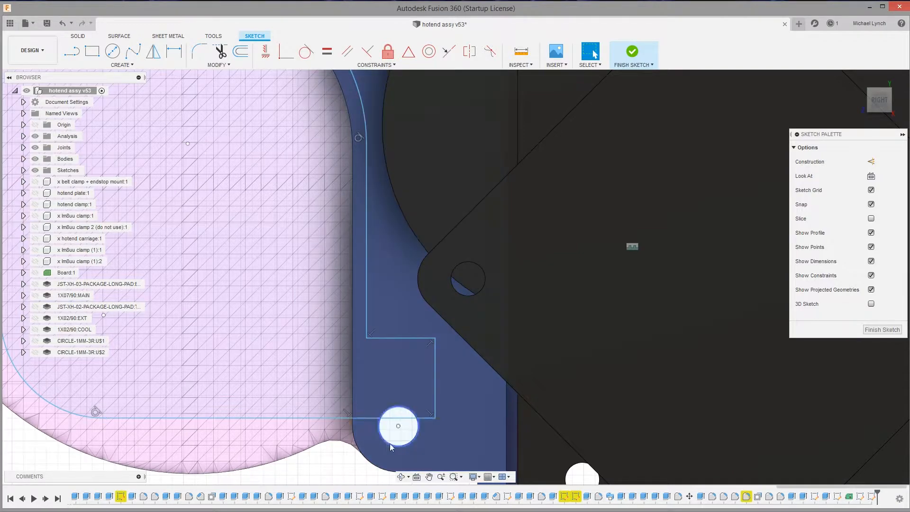
left_click(403, 419)
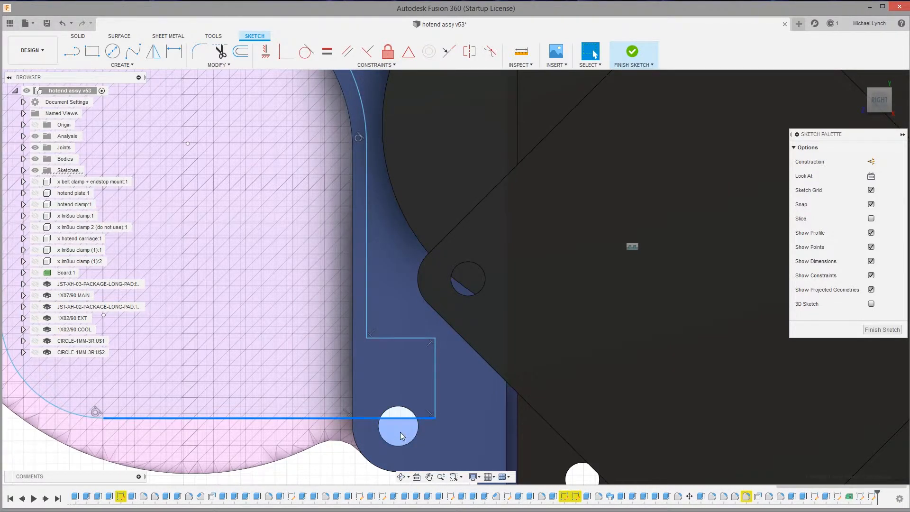
left_click(400, 428)
key("d")
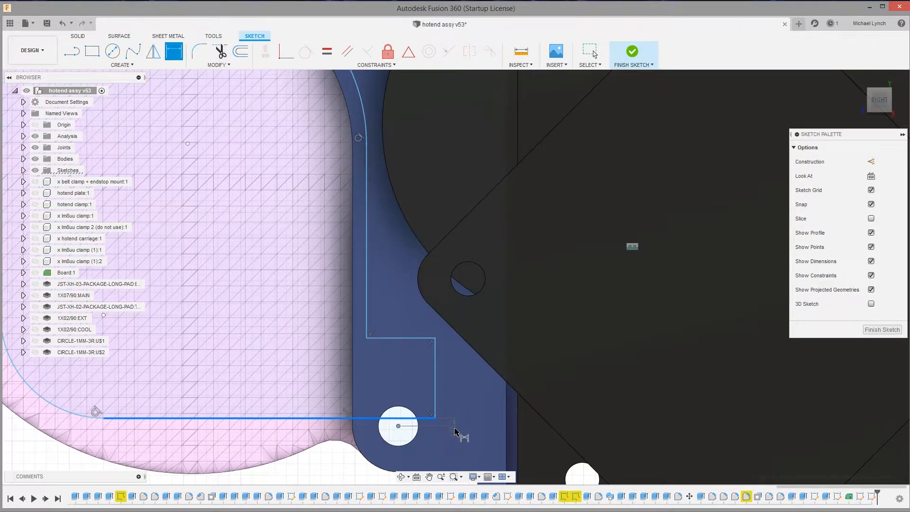
left_click(457, 430)
type("4")
key("Return")
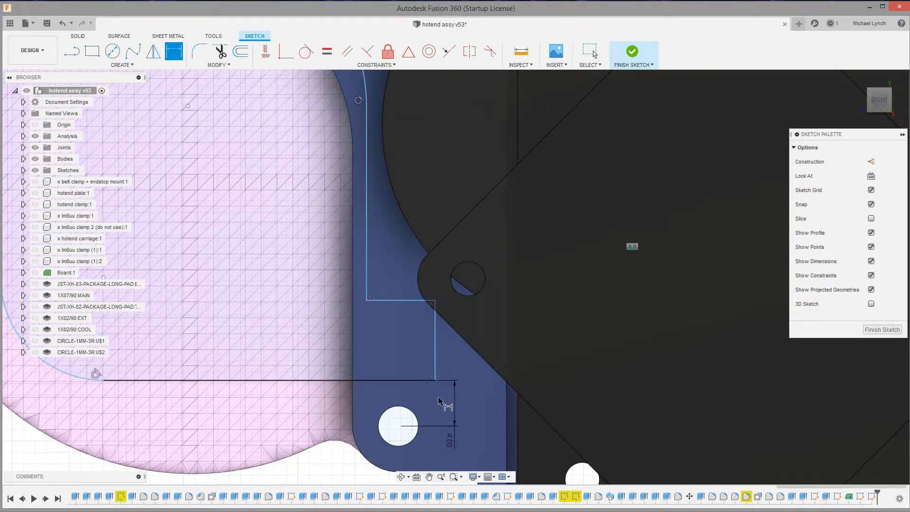
Try a 3 mm distance between the outline's lower edge and the lower hole's centre
scroll(435, 398, "down", 3)
double_click(456, 422)
type("3")
key("Return")
Dimension the height of the outline's tab above the lower mounting hole
scroll(441, 405, "up", 4)
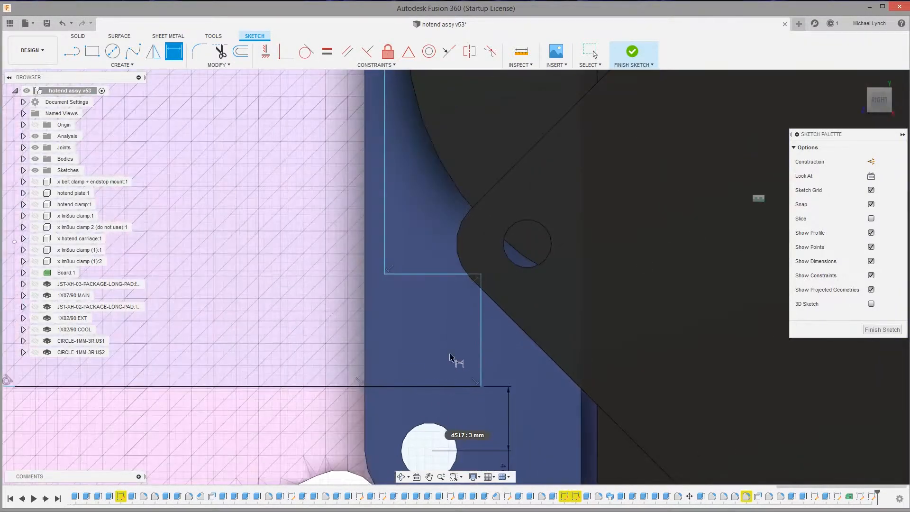
left_click(481, 333)
left_click(520, 332)
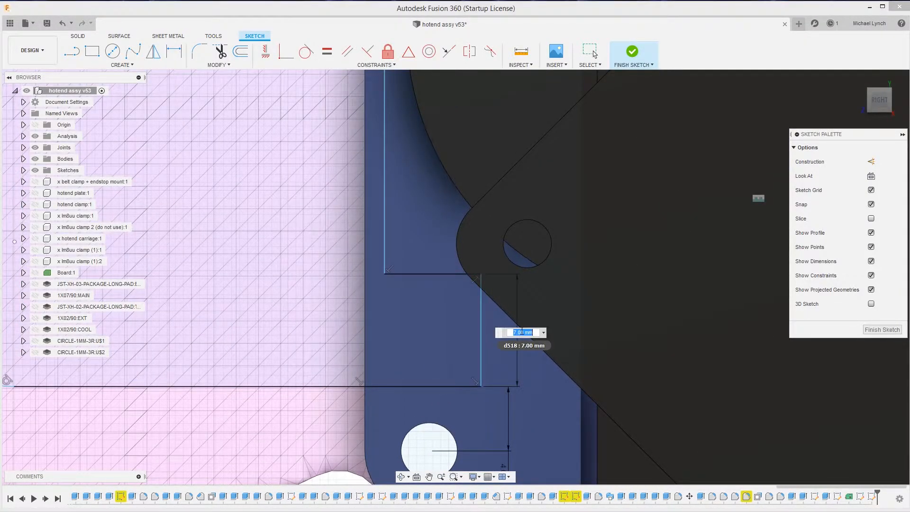
key("Return")
scroll(474, 318, "down", 5)
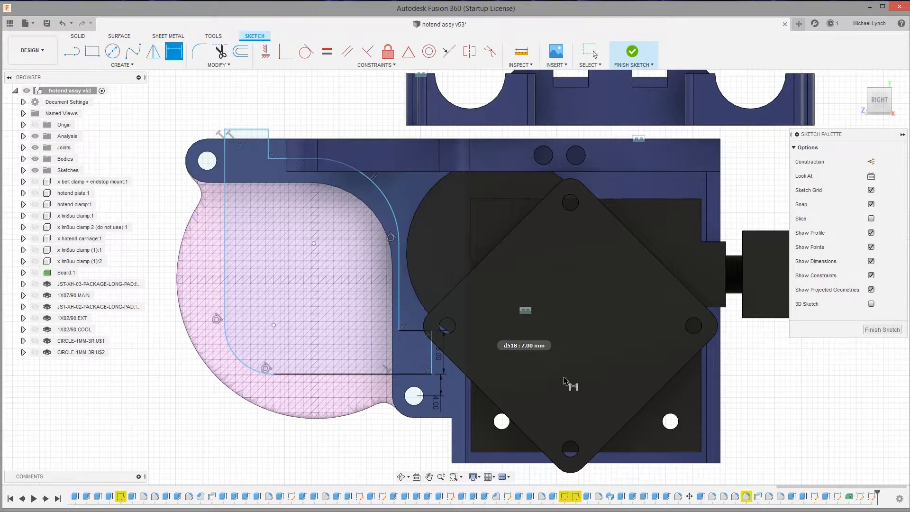
scroll(445, 354, "down", 1)
scroll(434, 342, "up", 5)
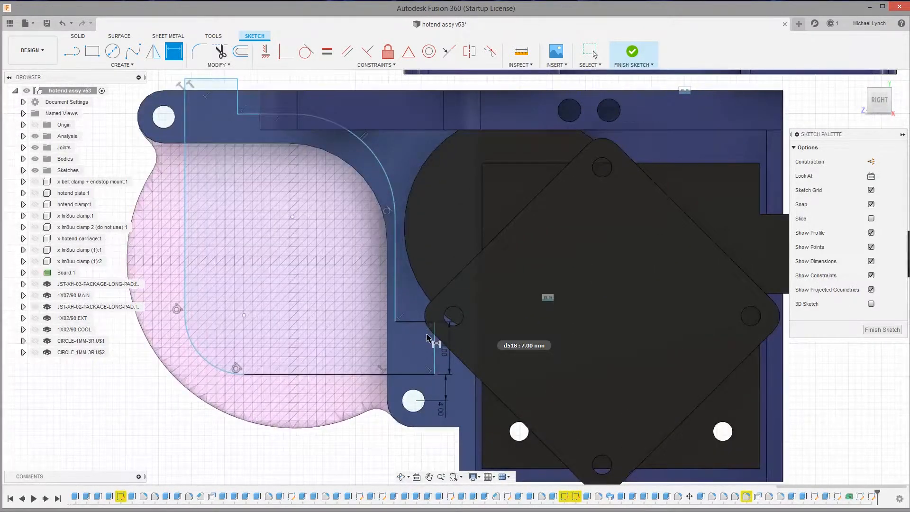
Dimension the width of the outline's upper tab at 8 mm
scroll(433, 218, "down", 2)
scroll(418, 114, "up", 3)
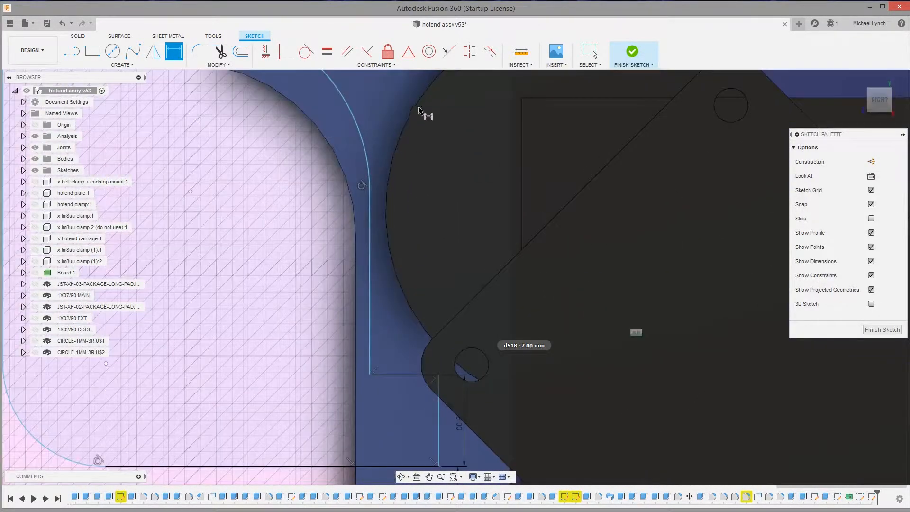
scroll(429, 289, "down", 3)
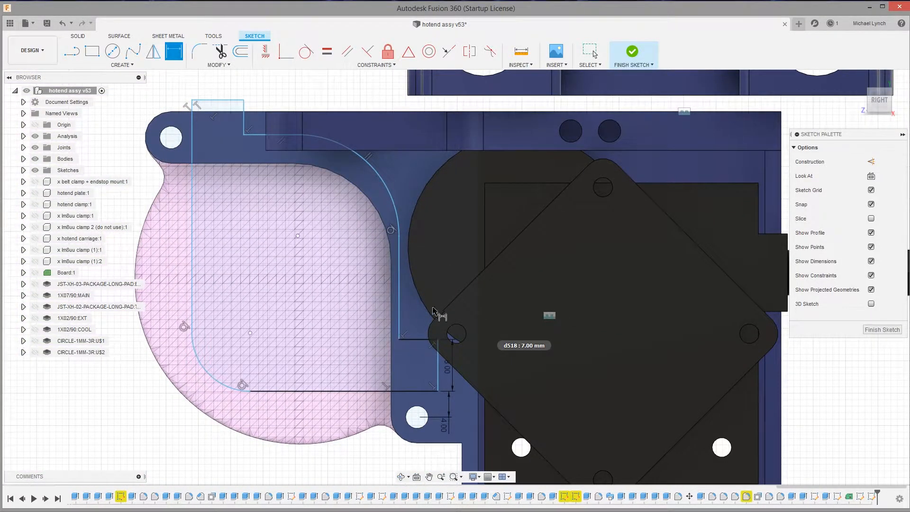
scroll(485, 355, "down", 3)
scroll(325, 207, "up", 4)
left_click(317, 226)
left_click(314, 210)
key("Return")
Dimension the outline's long vertical edge 4 mm from the centre of the upper mounting hole
left_click(277, 276)
left_click(247, 272)
left_click(255, 244)
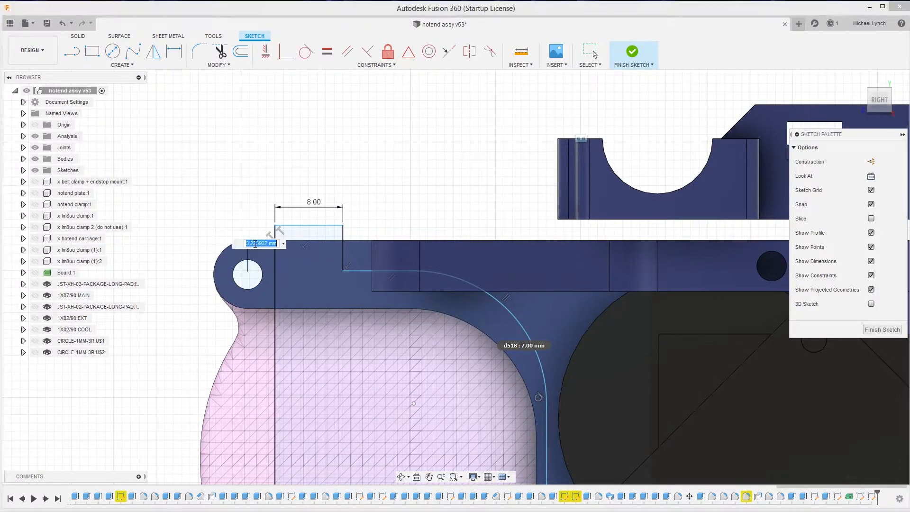
key("Return")
scroll(368, 264, "up", 3)
scroll(304, 242, "down", 3)
Delete the 8 mm width dimension from the outline's upper tab
key("Escape")
left_click(290, 196)
key("Delete")
Dimension a 1.6 mm gap between the upper tab's right edge and the adjacent vertical edge of the mount's rectangular block
scroll(327, 260, "up", 3)
scroll(294, 235, "down", 2)
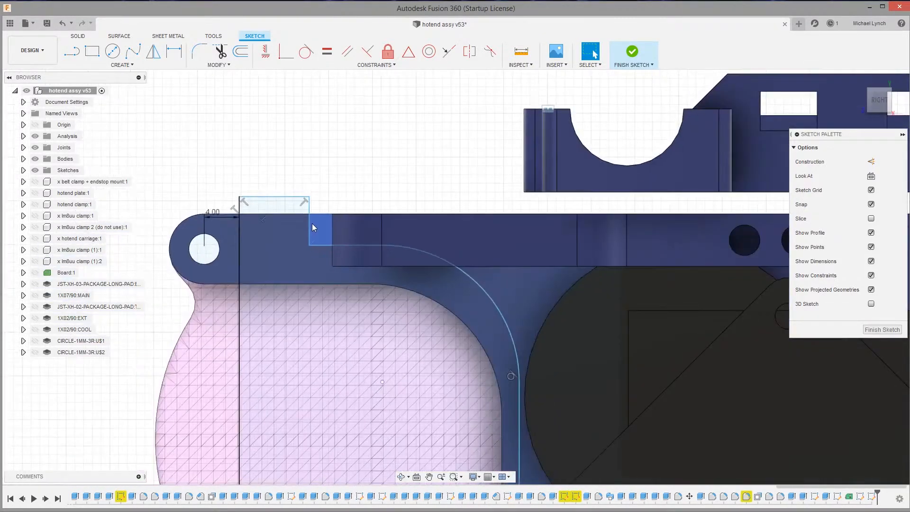
scroll(308, 235, "up", 2)
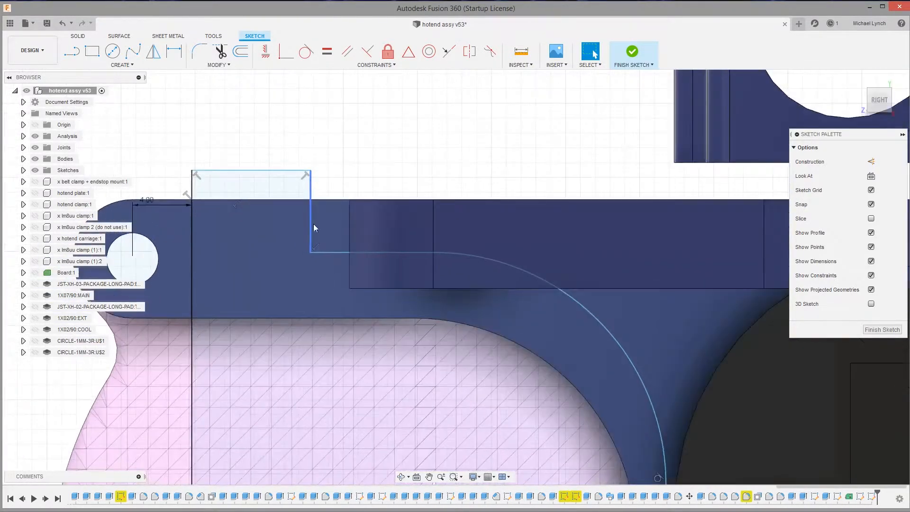
left_click(349, 233)
key("d")
left_click(337, 178)
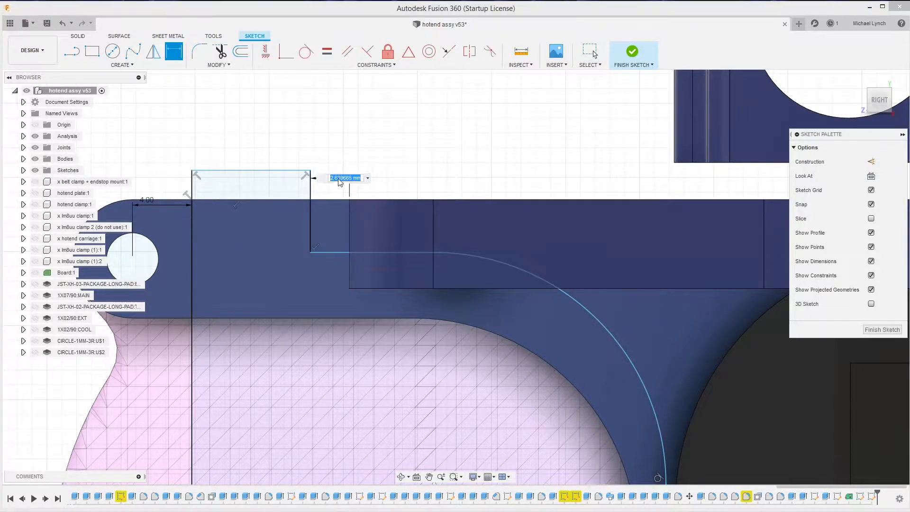
type("1.6")
key("Return")
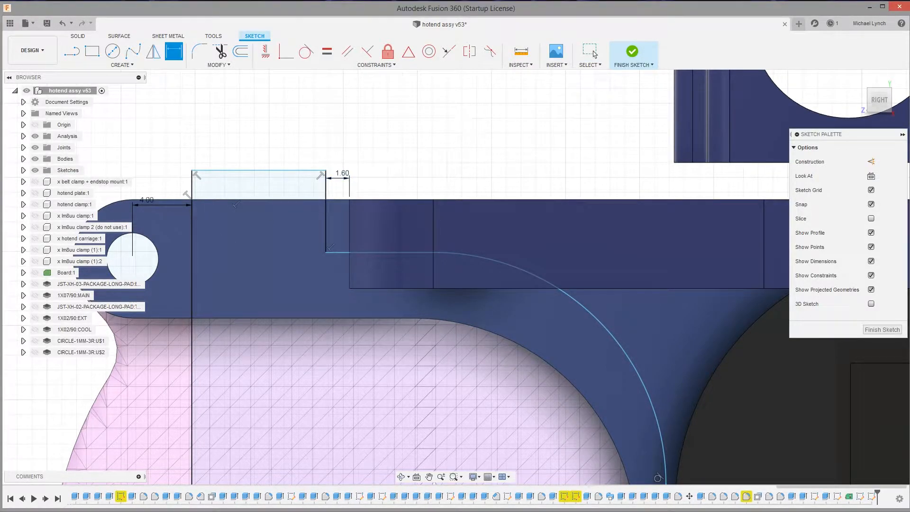
Set the gap between the upper tab and the mount's rectangular block to 0.6 mm
left_click(36, 273)
left_click(36, 273)
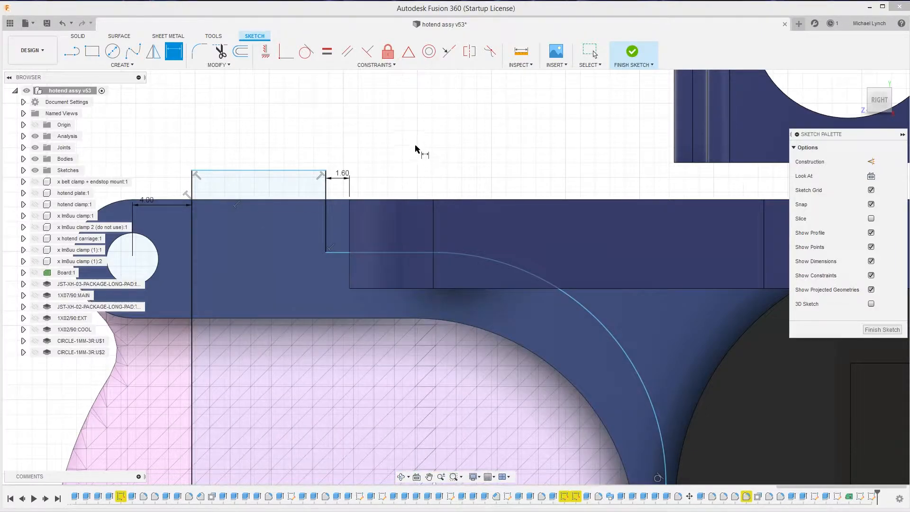
double_click(342, 174)
type(".6")
key("Return")
right_click(435, 153)
left_click(402, 150)
Move the outline's horizontal edge beside the upper tab below the rectangular block and dimension it 0.6 mm from the block's lower edge
left_click_drag(388, 253, 390, 297)
key("d")
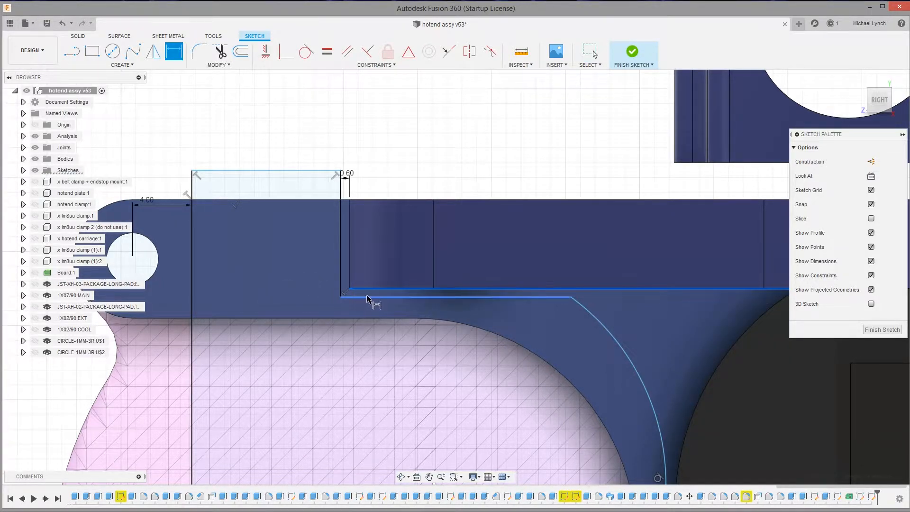
left_click(301, 288)
type(".")
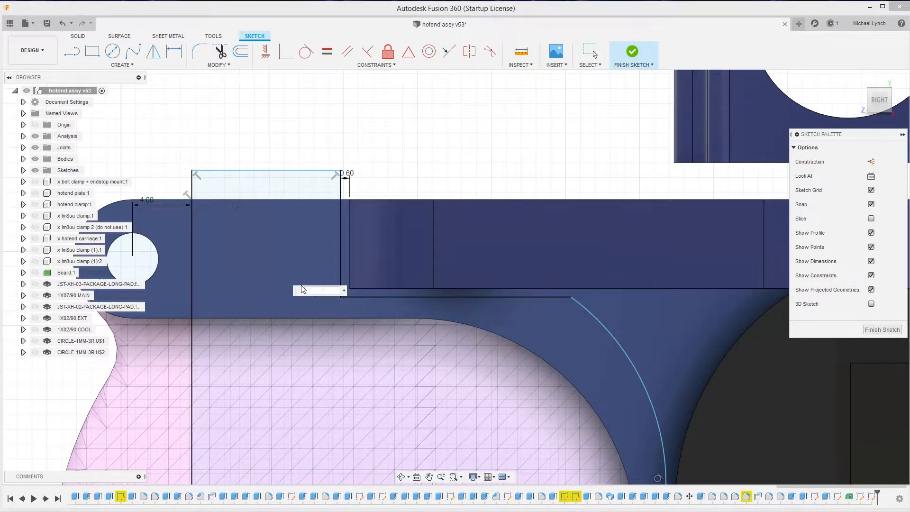
type("6")
key("Return")
scroll(342, 291, "down", 3)
scroll(525, 313, "up", 4)
Make the outline's large arc tangent to the horizontal edge beside the upper tab
right_click(402, 122)
left_click(371, 123)
left_click(428, 303)
left_click(386, 280)
left_click(311, 56)
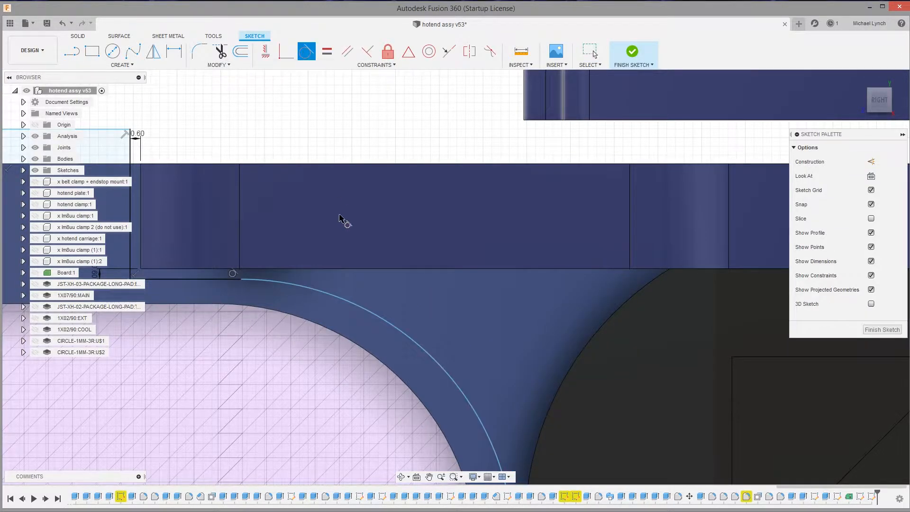
scroll(341, 219, "down", 3)
scroll(402, 300, "up", 3)
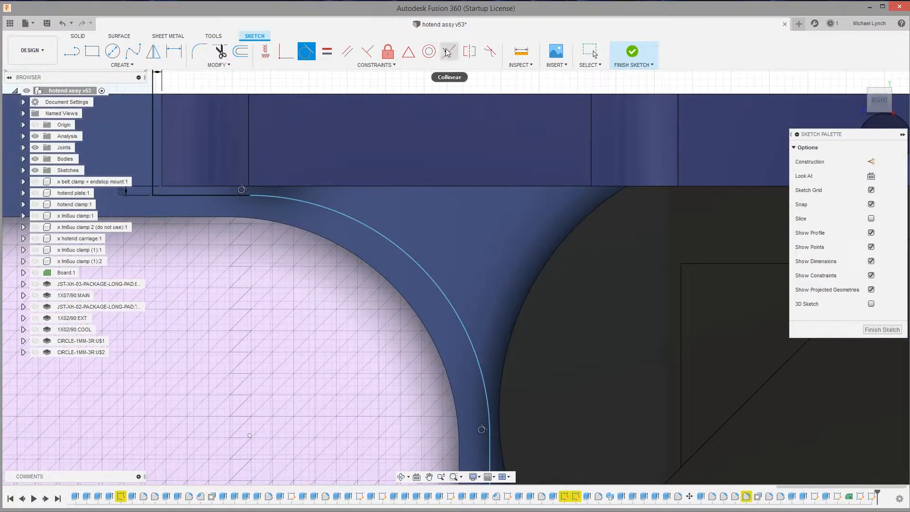
Make the outline's large arc concentric with the mount's inner curve
left_click(430, 51)
left_click(396, 243)
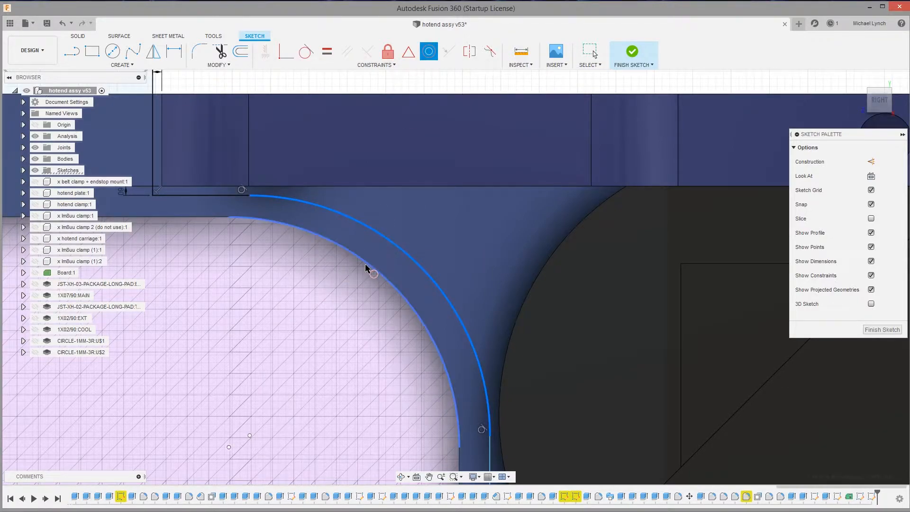
left_click(365, 265)
scroll(381, 271, "down", 4)
scroll(431, 401, "up", 2)
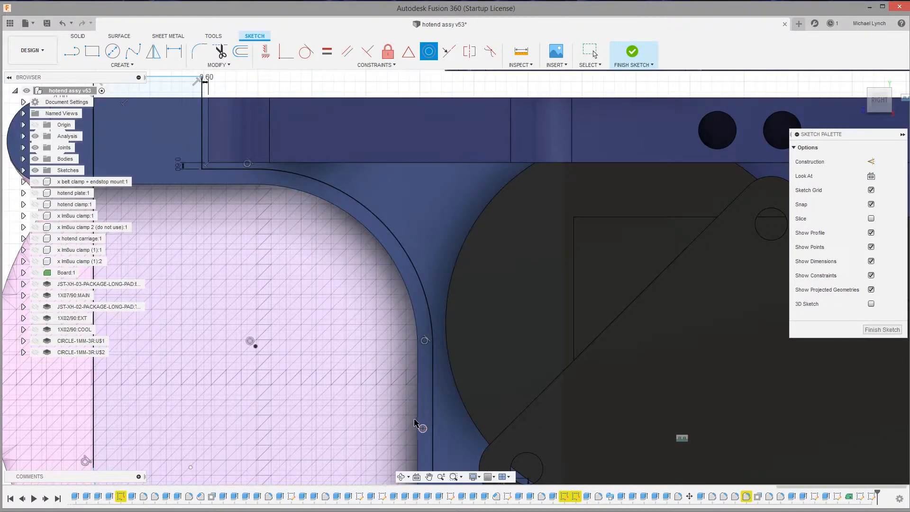
Try to dimension the upper edge of the outline's lower tab at 8 mm
scroll(336, 268, "down", 3)
scroll(376, 353, "up", 3)
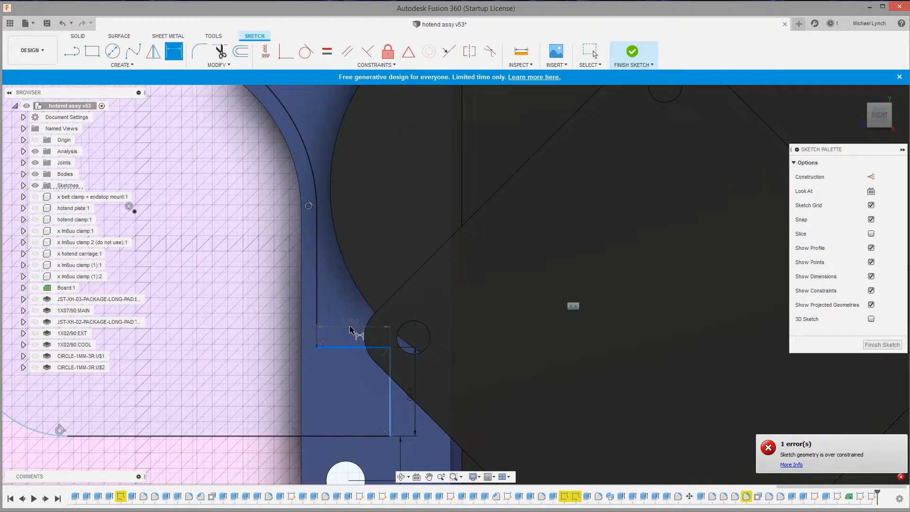
left_click(349, 326)
type("8")
key("Return")
Show the circuit board and dimension the lower tab's outer edge 8 mm from the mount's vertical inner edge
left_click(36, 288)
left_click(36, 288)
left_click(36, 288)
scroll(353, 319, "down", 1)
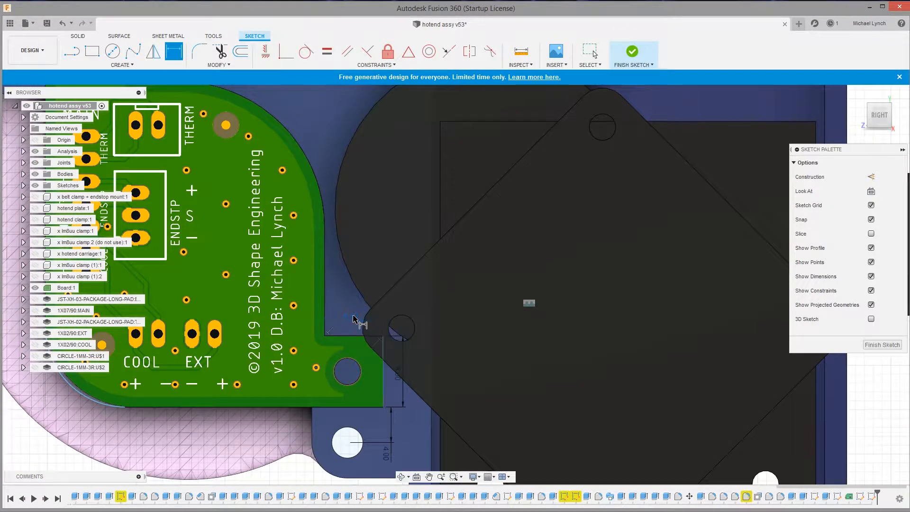
left_click(382, 378)
left_click(314, 428, "shift")
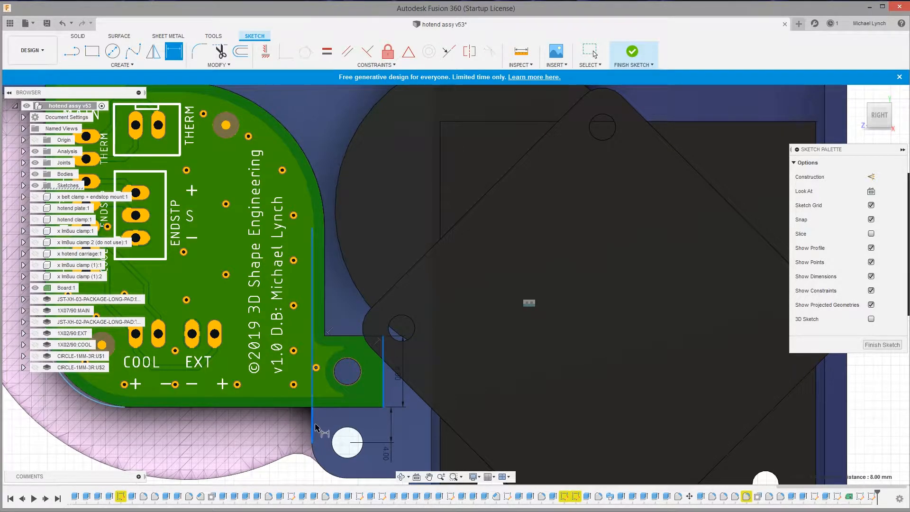
key("Escape")
scroll(329, 396, "down", 5)
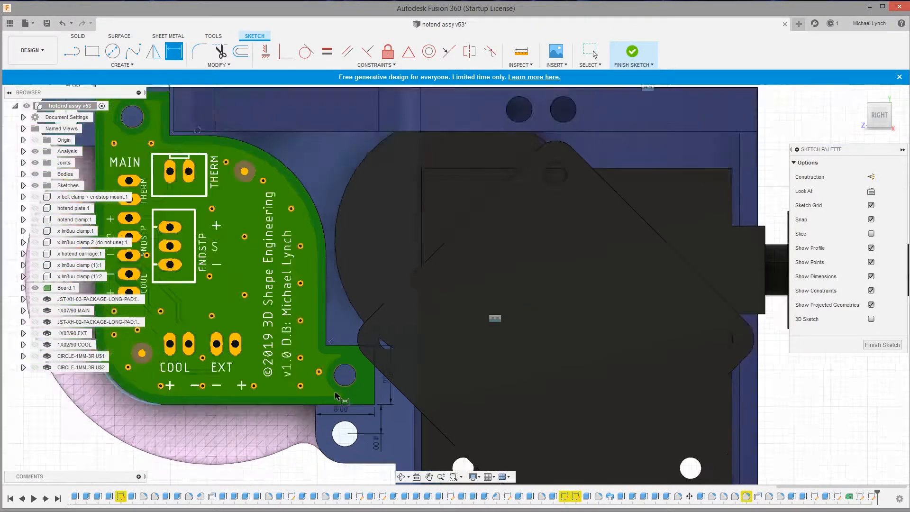
Dimension the upper tab's top edge 8 mm from the lower edge of the mount's upper arm
scroll(226, 272, "up", 5)
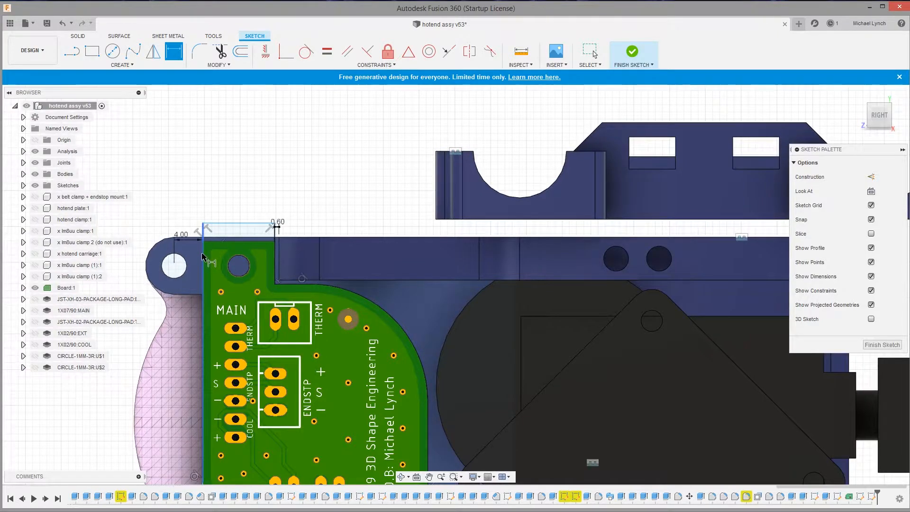
scroll(211, 227, "up", 3)
left_click(231, 190)
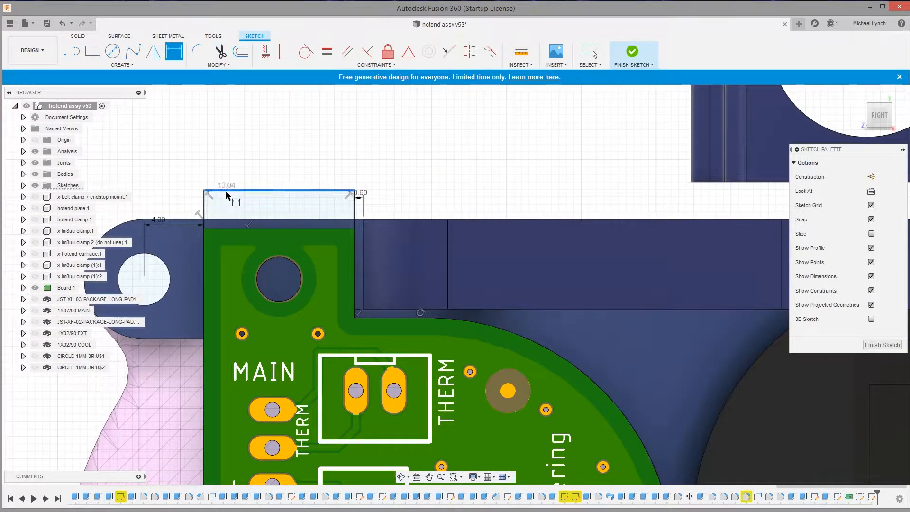
left_click(192, 340)
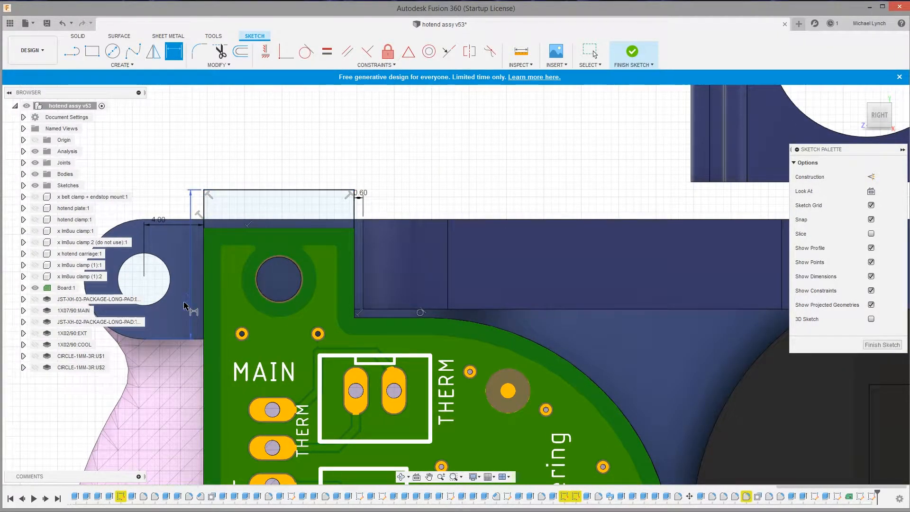
left_click(191, 303)
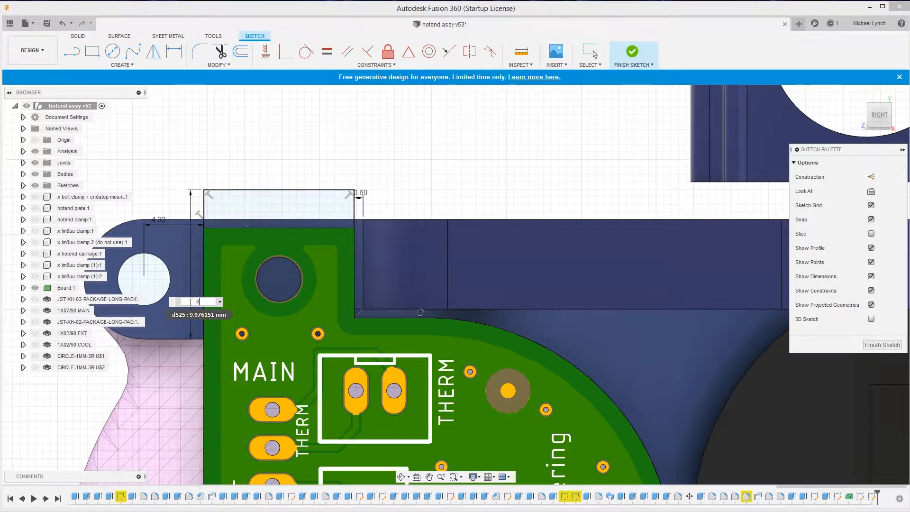
type("8")
key("Return")
scroll(351, 245, "down", 5)
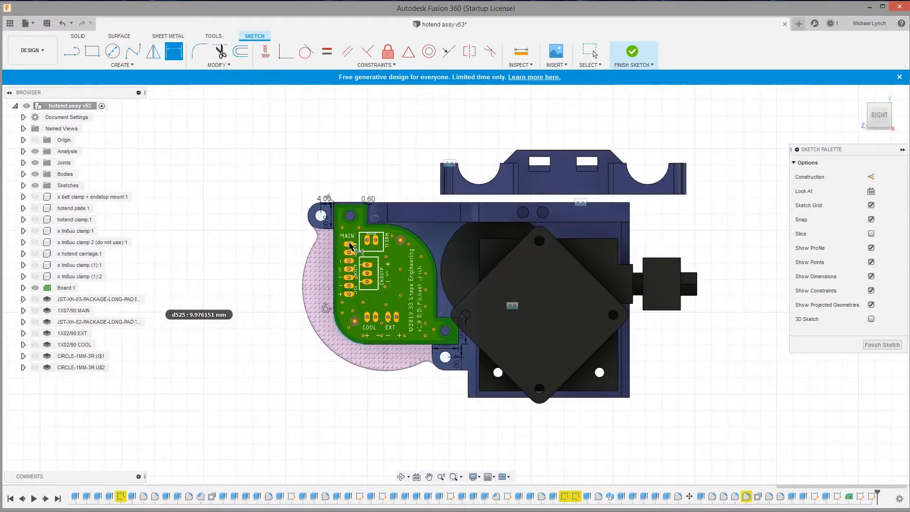
Draw a 3.2 mm diameter circle over the board's upper mounting hole, level with the mount's upper hole
scroll(350, 245, "up", 6)
key("c")
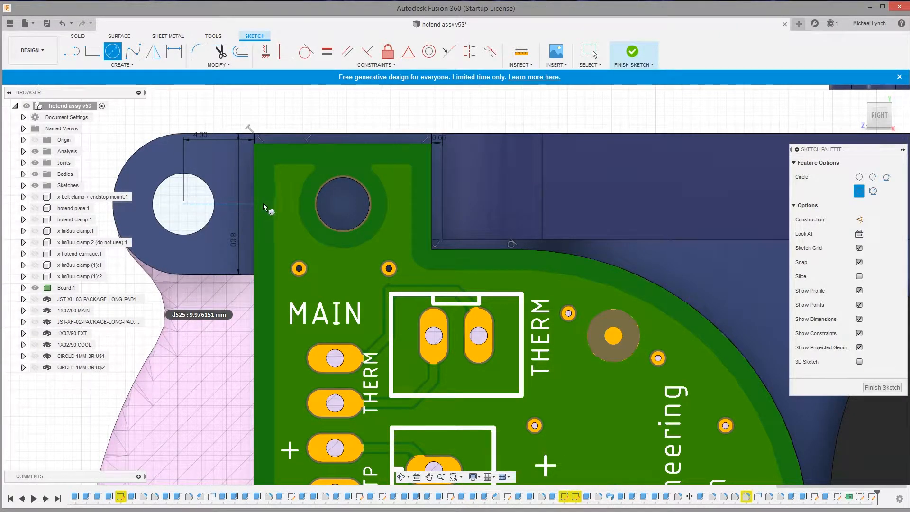
left_click(343, 204)
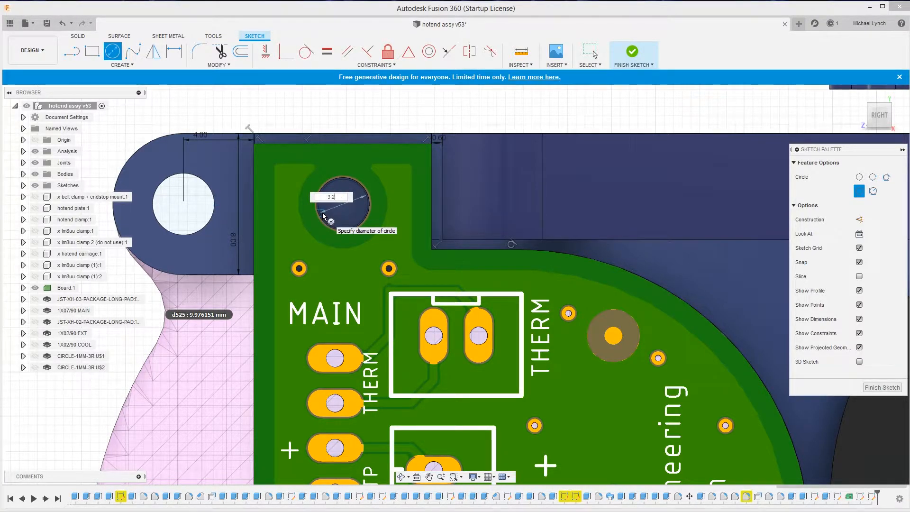
type("3.2")
key("Return")
key("Escape")
Hide the circuit board and dimension the circle's centre 4 mm below the outline's top edge
left_click(37, 290)
left_click(343, 204)
left_click(345, 133)
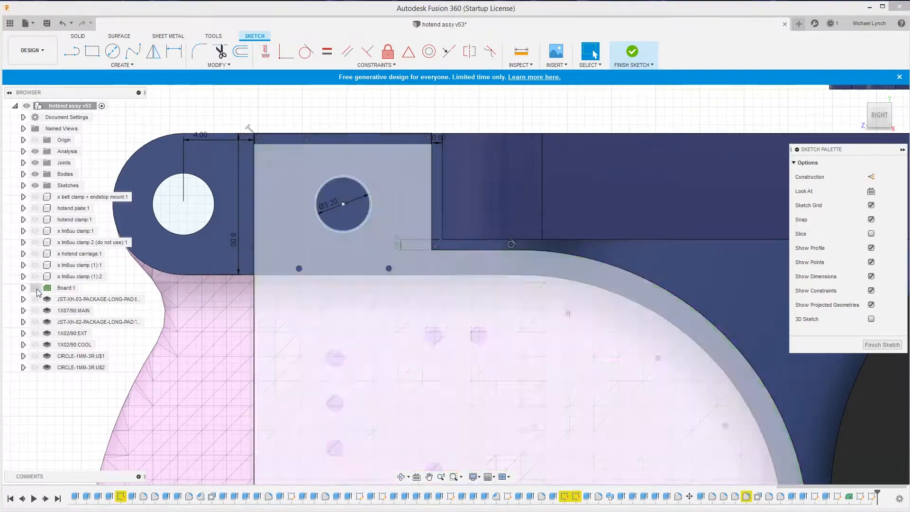
key("d")
left_click(293, 194)
key("Return")
Dimension the circle's centre 5 mm from the outline's long vertical edge
left_click(343, 204)
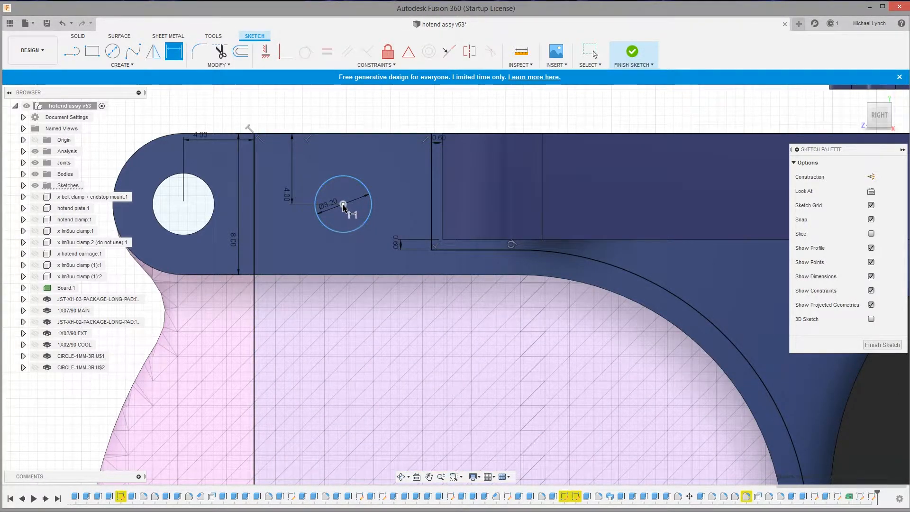
left_click(255, 219)
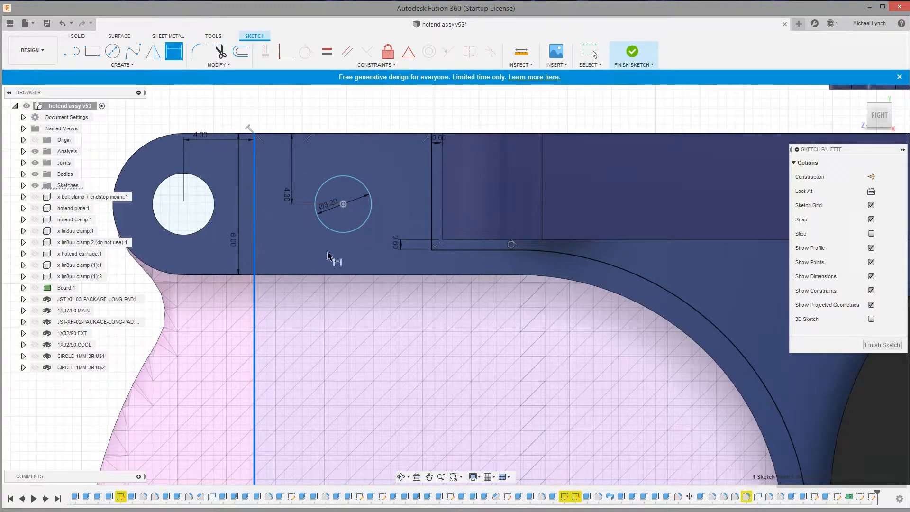
left_click(334, 257)
type("5")
key("Return")
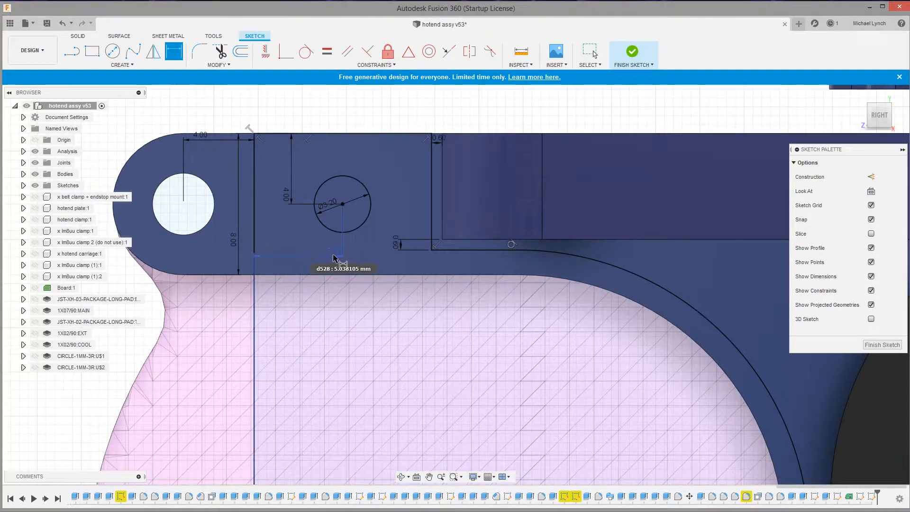
Check the circle centre's distance to the tab's right edge and set its distance from the long vertical edge to 5.02 mm
left_click(343, 204)
left_click(430, 219)
right_click(387, 178)
left_click(351, 177)
double_click(335, 256)
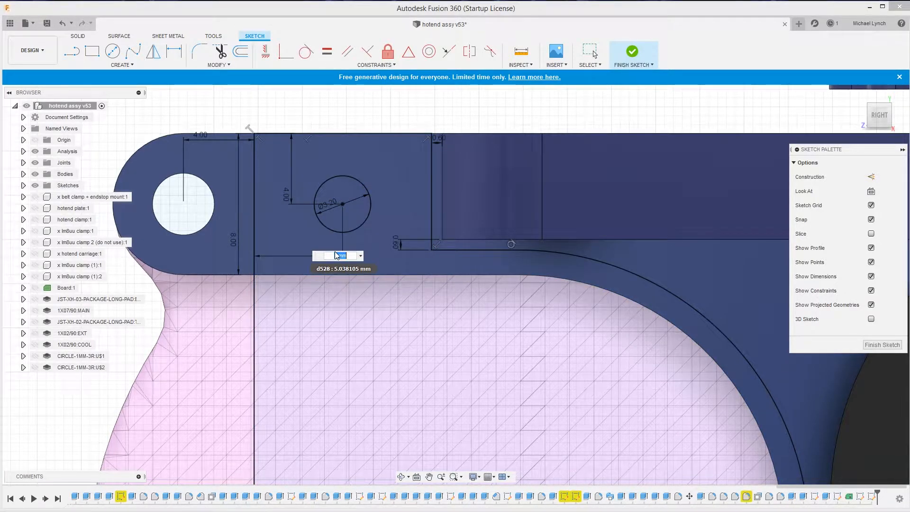
key("Return")
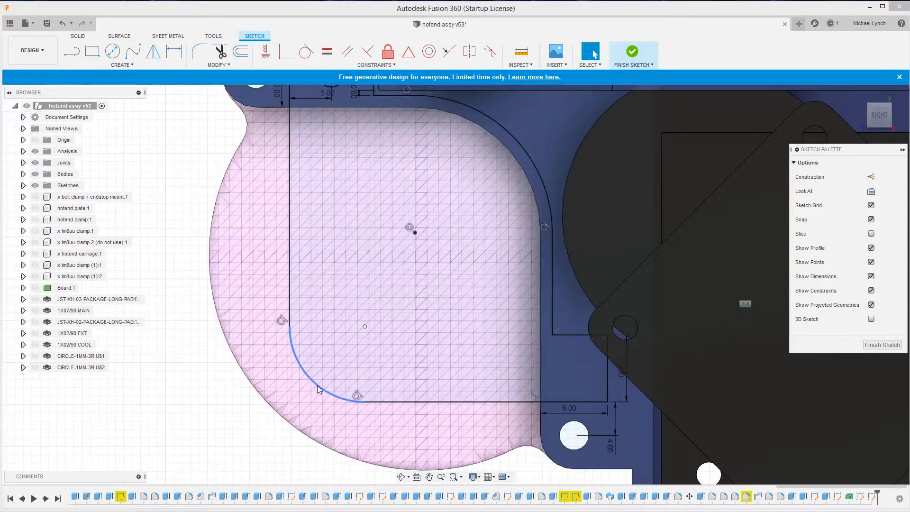
Dimension the outline's lower-left corner arc with a 10 mm radius and compare the outline with the circuit board
key("d")
left_click(317, 385)
left_click(336, 361)
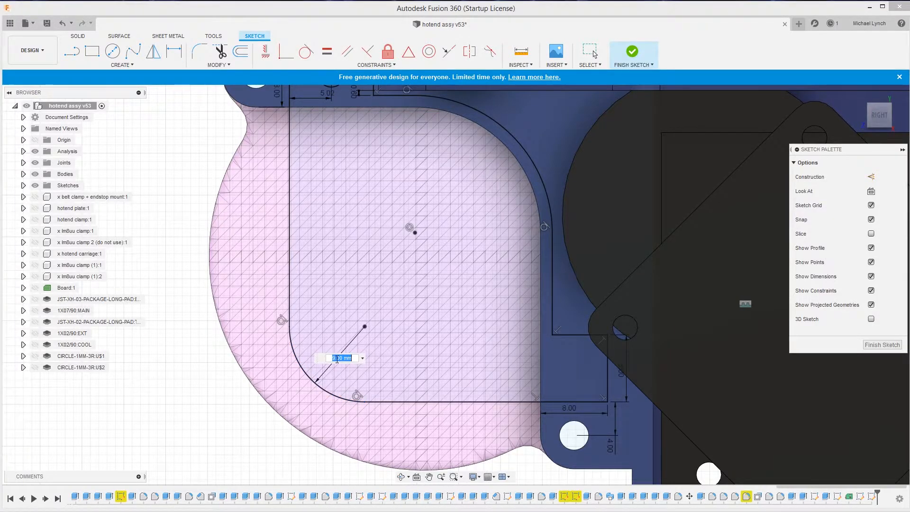
type("10")
key("Return")
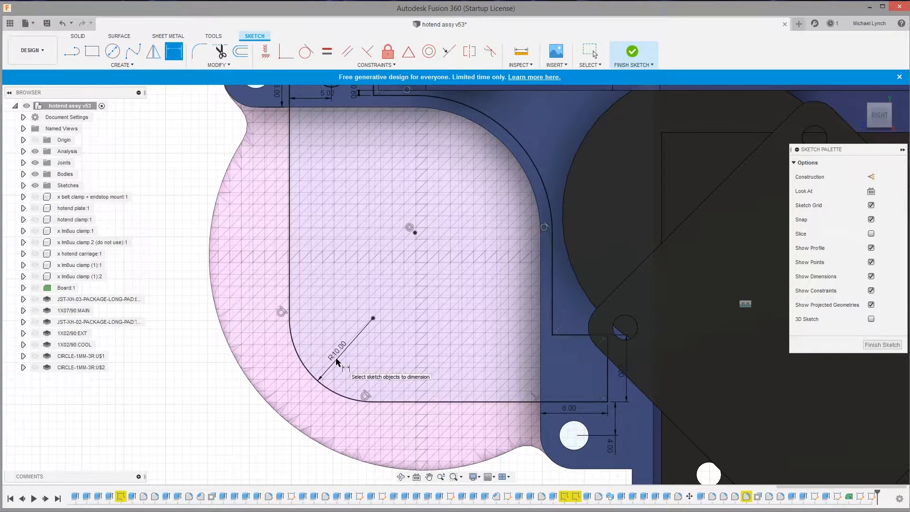
left_click(35, 288)
left_click(36, 288)
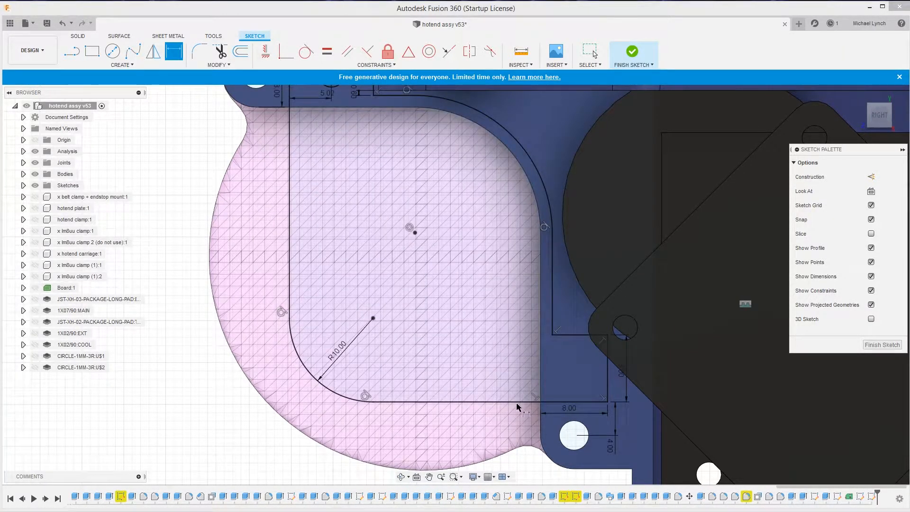
scroll(342, 303, "down", 5)
scroll(347, 310, "up", 4)
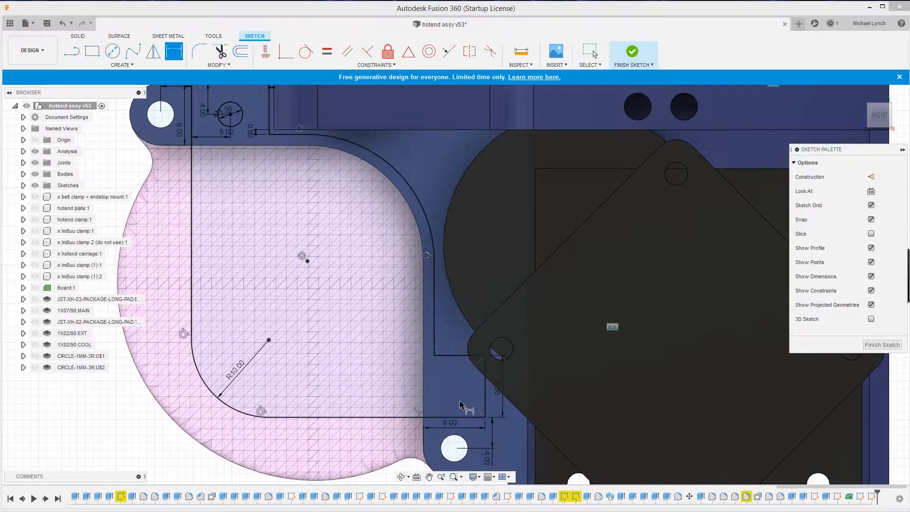
Draw a 3.2 mm diameter circle inside the lower-right tab of the board outline
key("c")
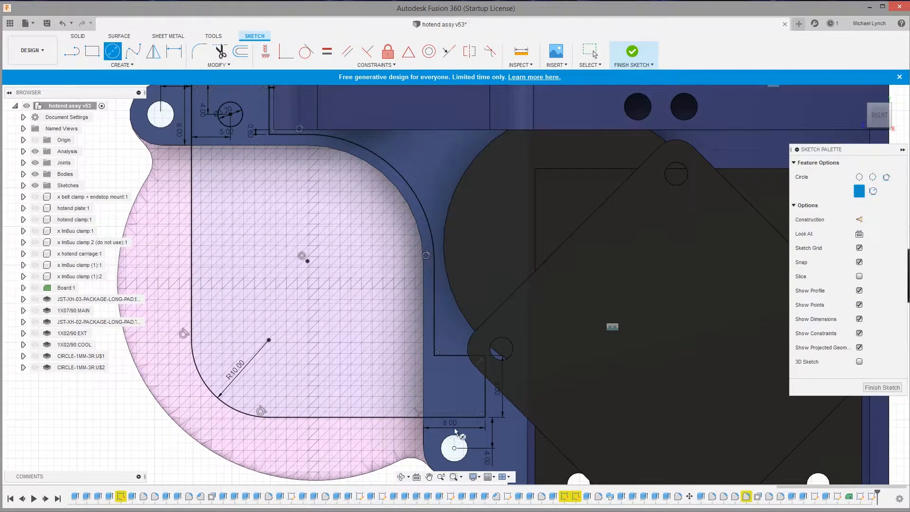
left_click(455, 387)
type("3.2")
key("Return")
scroll(456, 388, "up", 3)
key("Escape")
Dimension the new circle's centre 4 mm from the mount's long vertical edge beside the fan
left_click(502, 401)
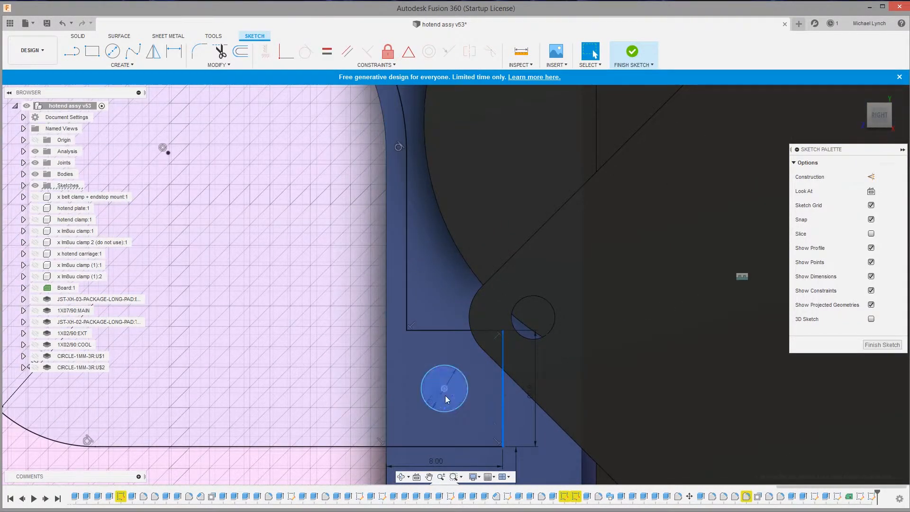
scroll(382, 349, "down", 3)
scroll(419, 403, "up", 2)
left_click(410, 341)
left_click(360, 346, "ctrl")
key("d")
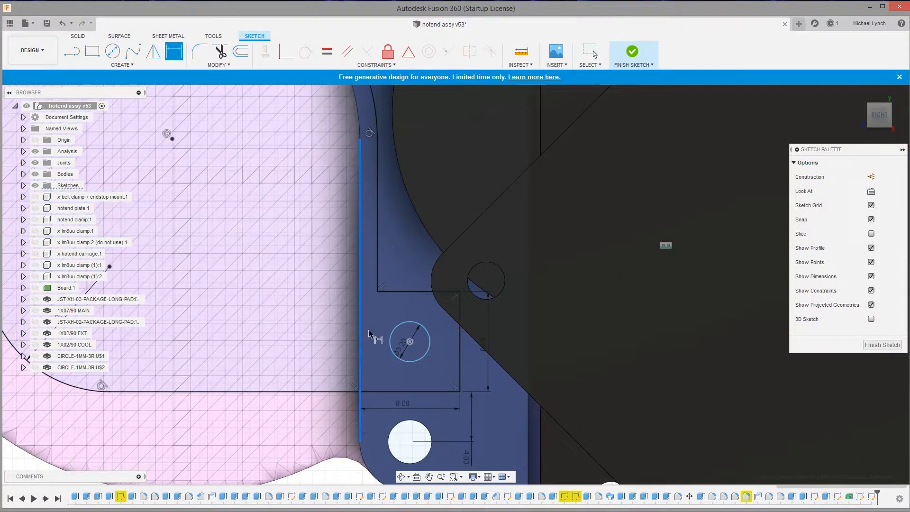
left_click(387, 316)
key("Return")
Dimension the same circle's centre 4 mm above the outline's bottom edge
left_click(396, 392)
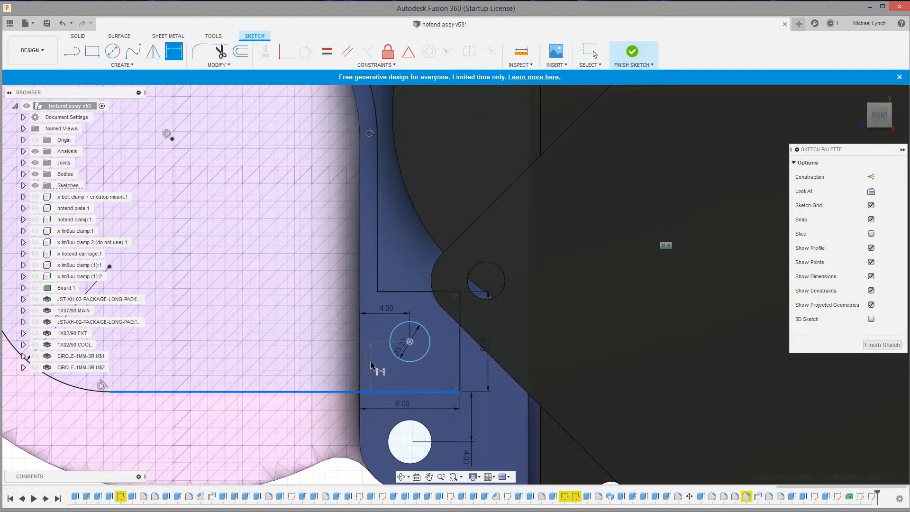
left_click(375, 365)
type("4")
key("Return")
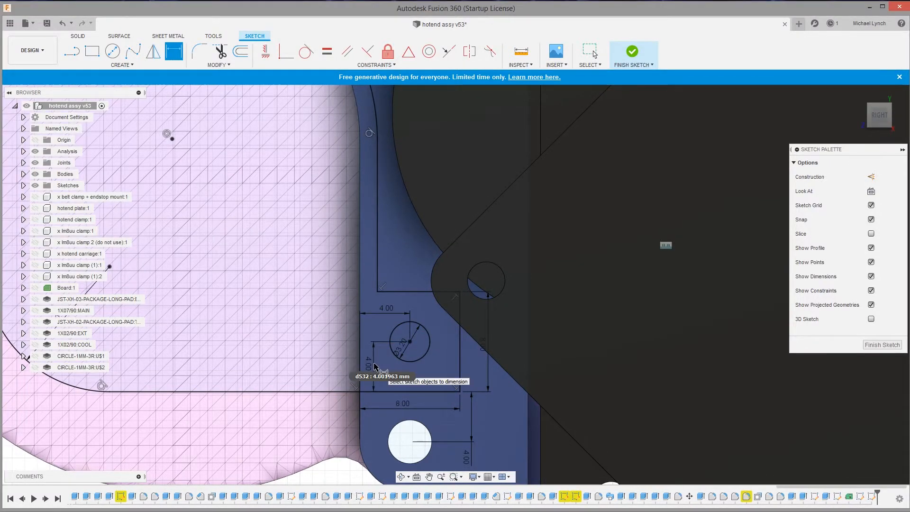
Examine the diameters and positions of both mounting-hole circles in the board outline
scroll(332, 268, "down", 5)
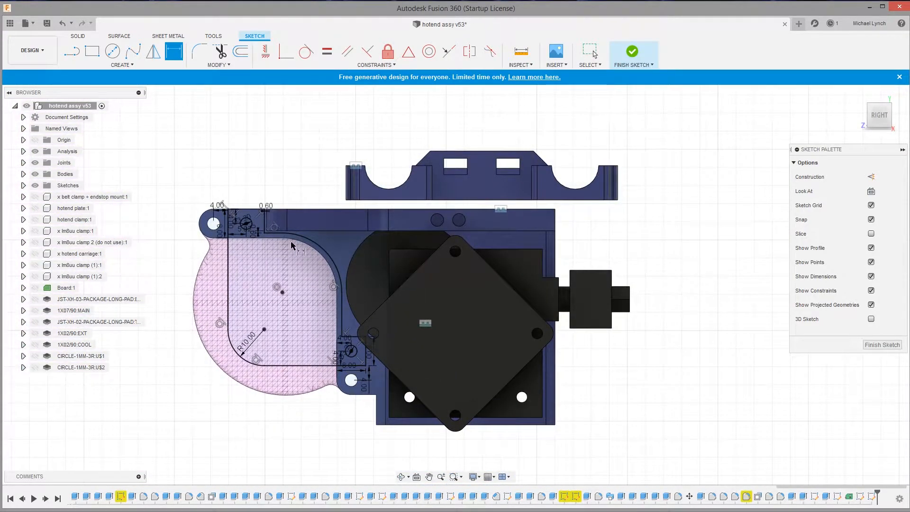
scroll(327, 272, "down", 2)
scroll(299, 280, "up", 4)
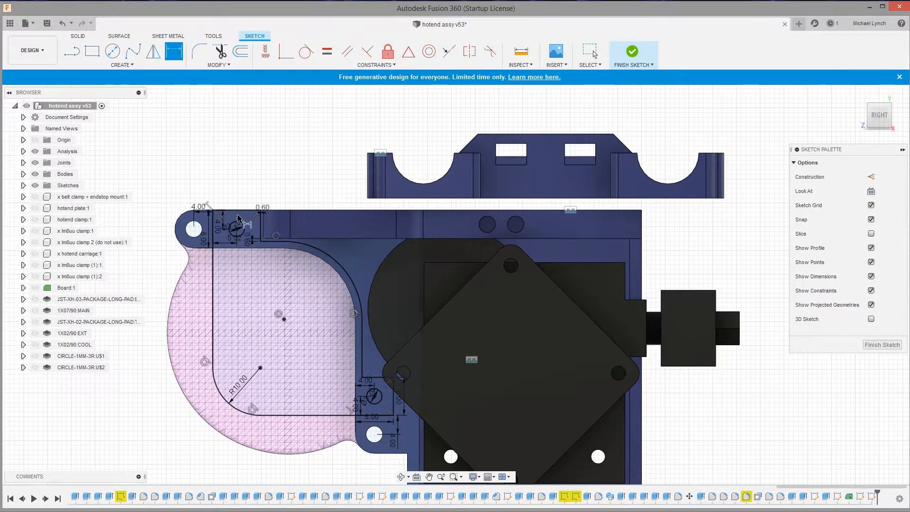
scroll(378, 399, "up", 7)
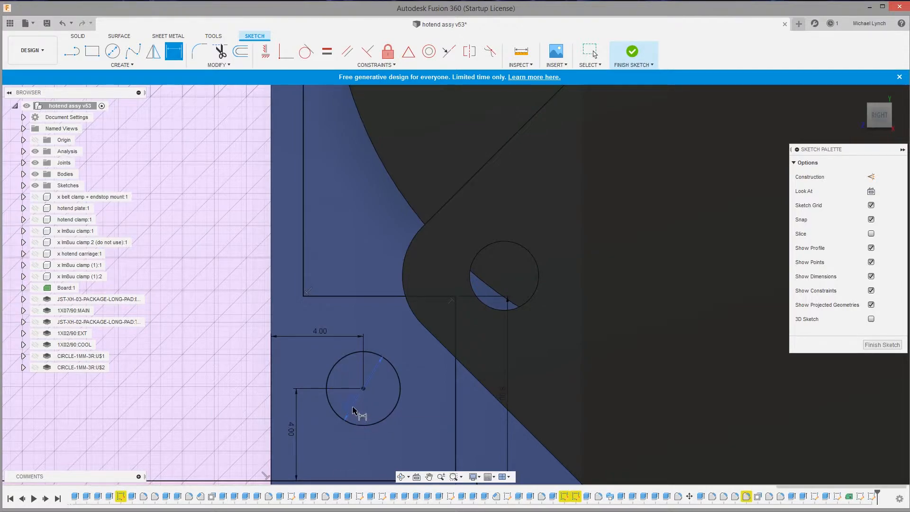
scroll(353, 413, "down", 10)
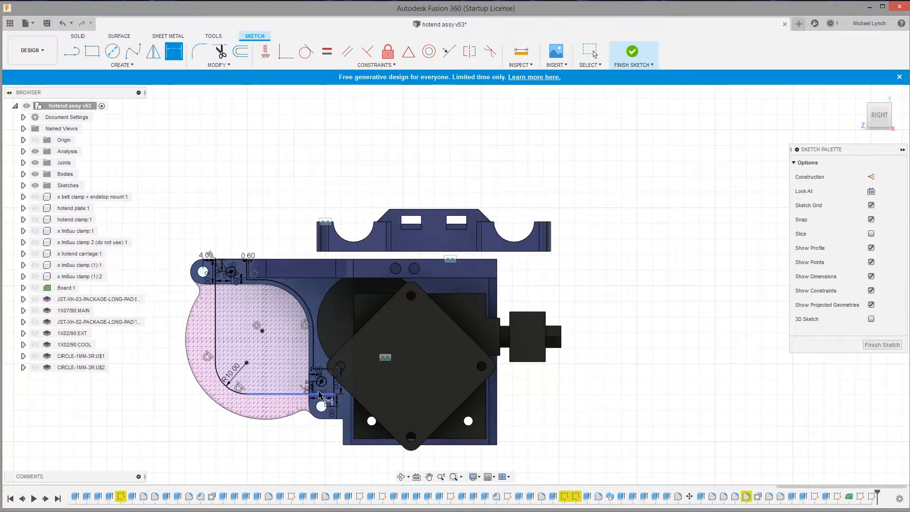
scroll(320, 395, "up", 10)
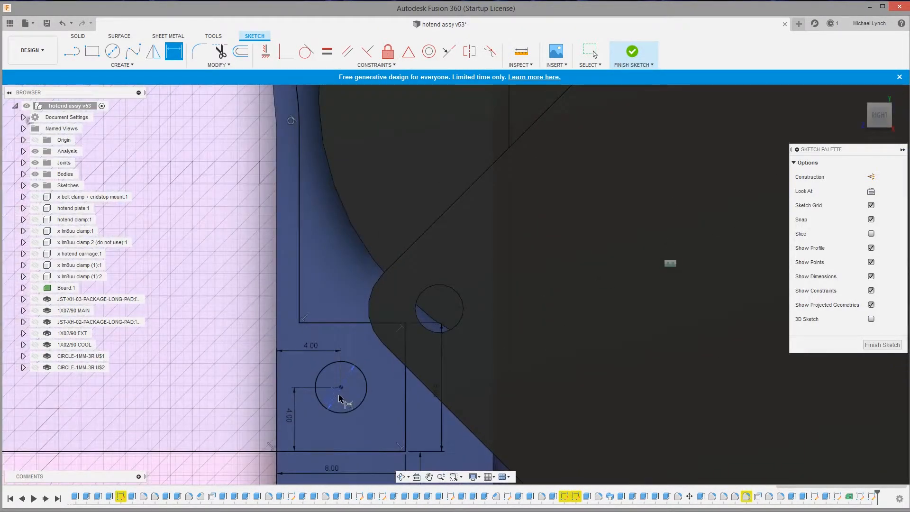
left_click(337, 401)
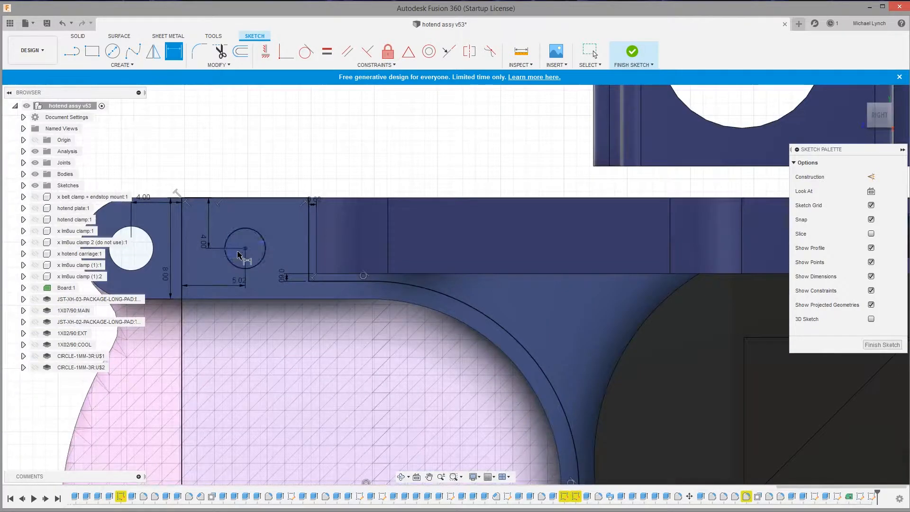
scroll(239, 252, "up", 2)
scroll(289, 317, "down", 5)
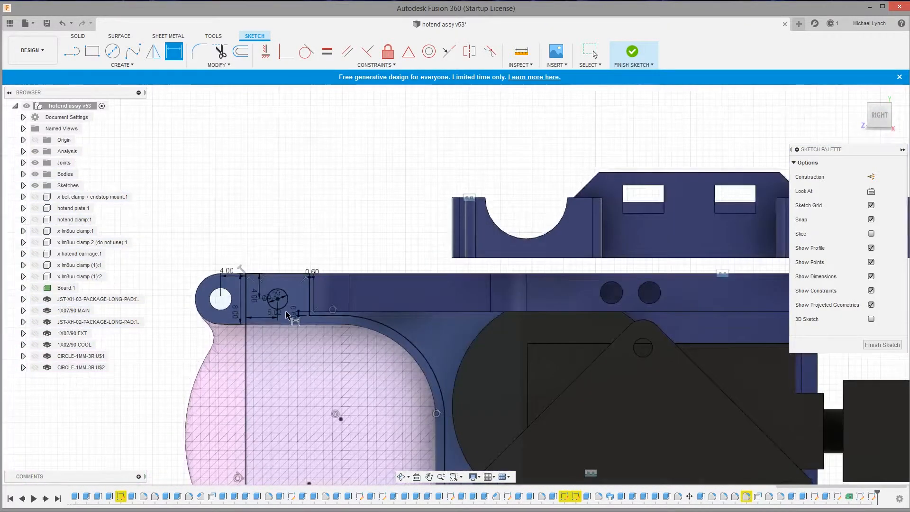
scroll(288, 316, "down", 2)
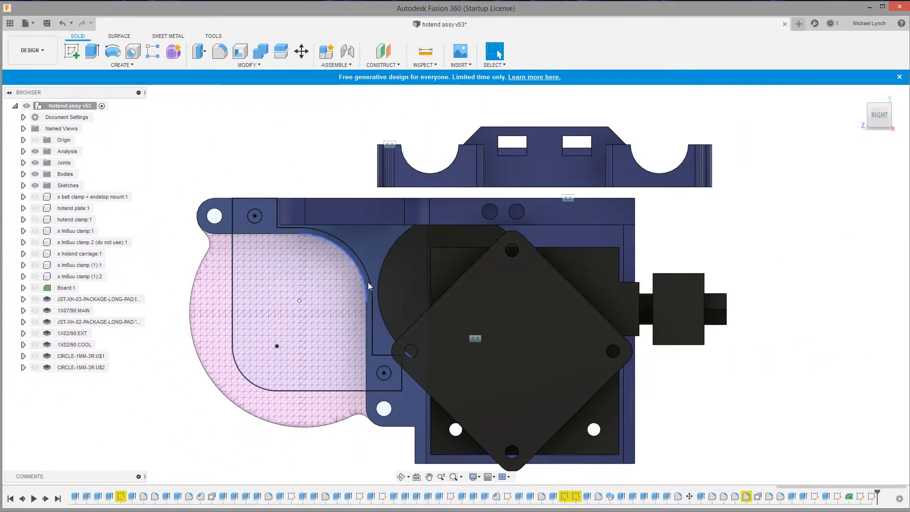
Finish the sketch and create a 1.57 mm thick PCB from both outline regions without the holes, using PCB Bottom Layer as the profile plane
left_click(279, 265)
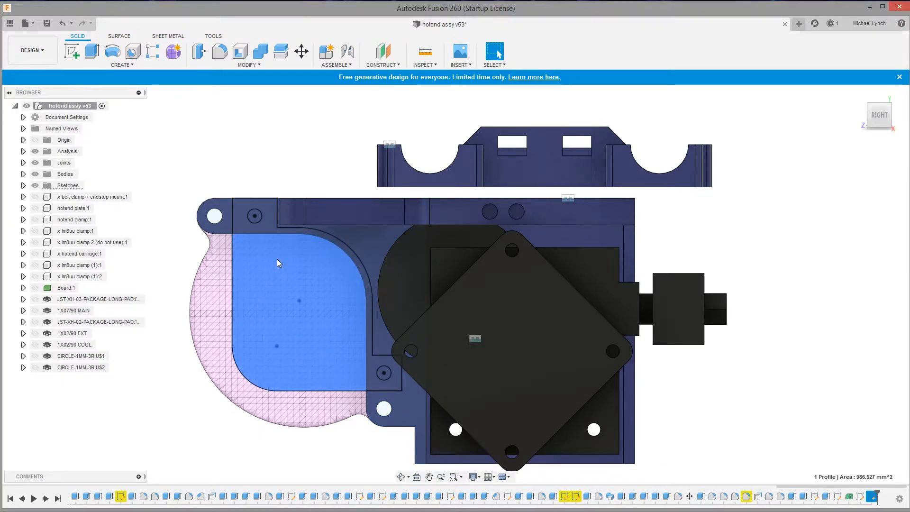
scroll(278, 261, "up", 4)
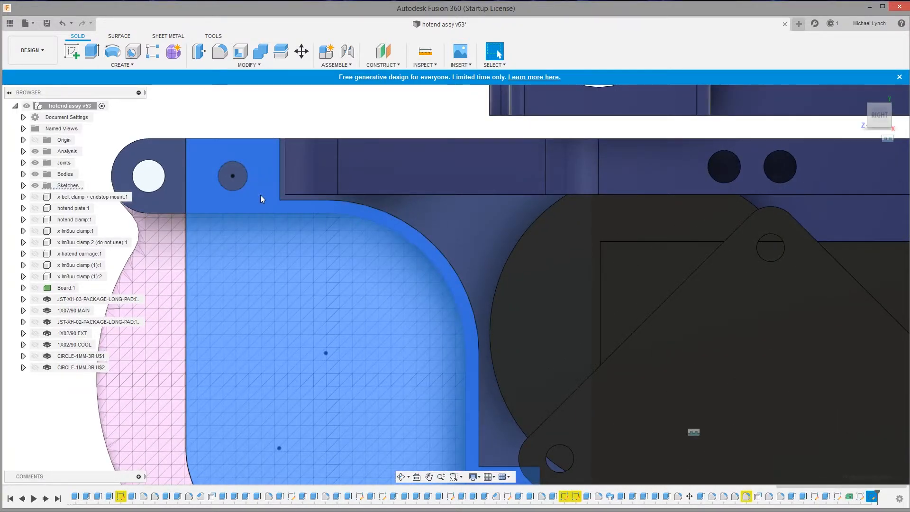
left_click(261, 188)
scroll(288, 264, "down", 5)
scroll(319, 313, "up", 2)
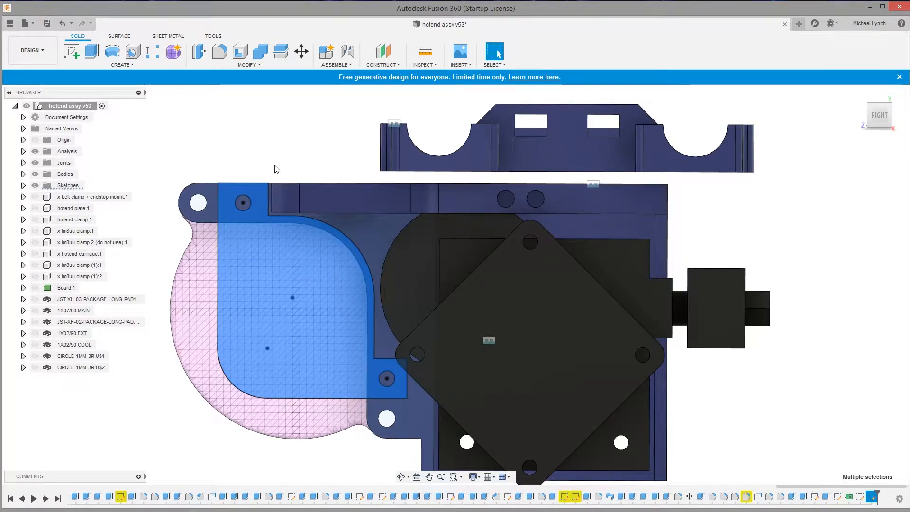
left_click(126, 67)
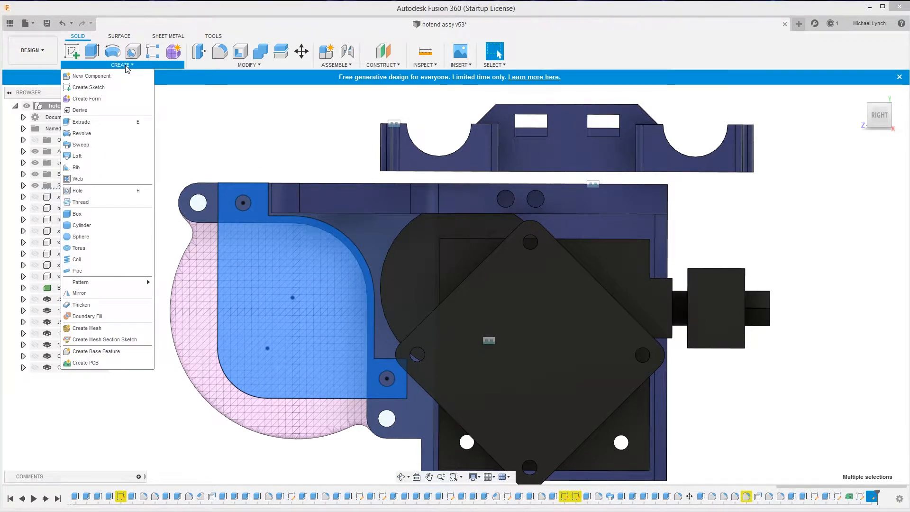
left_click(100, 363)
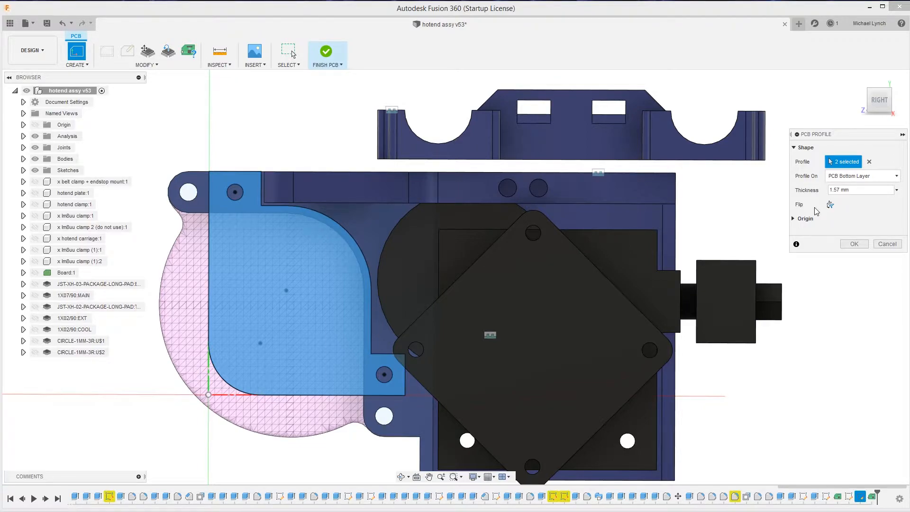
left_click(847, 242)
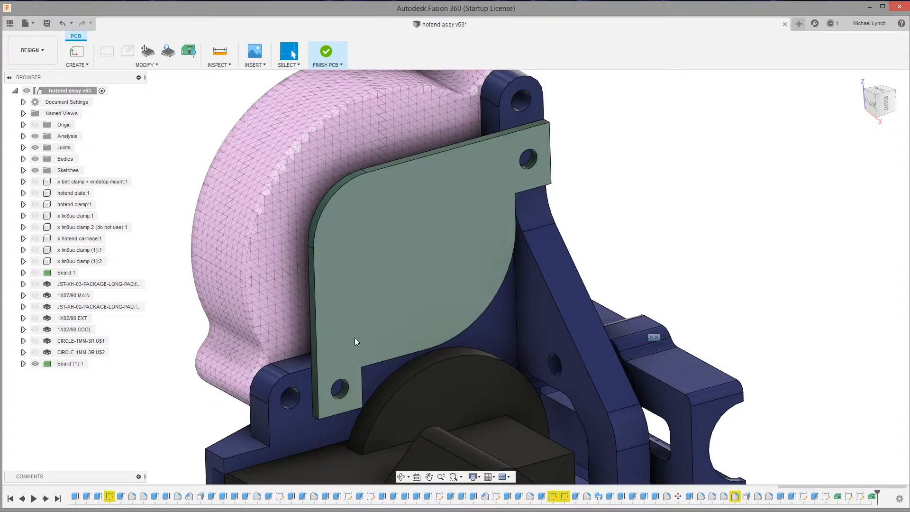
Compare the new blank board with the existing circuit board by briefly showing the existing one
middle_click_drag(354, 335, 394, 146, "shift")
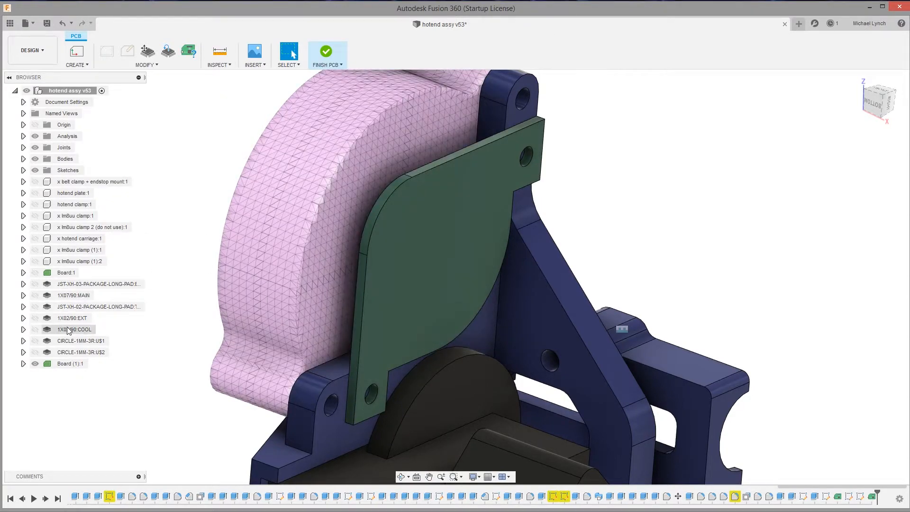
left_click(35, 274)
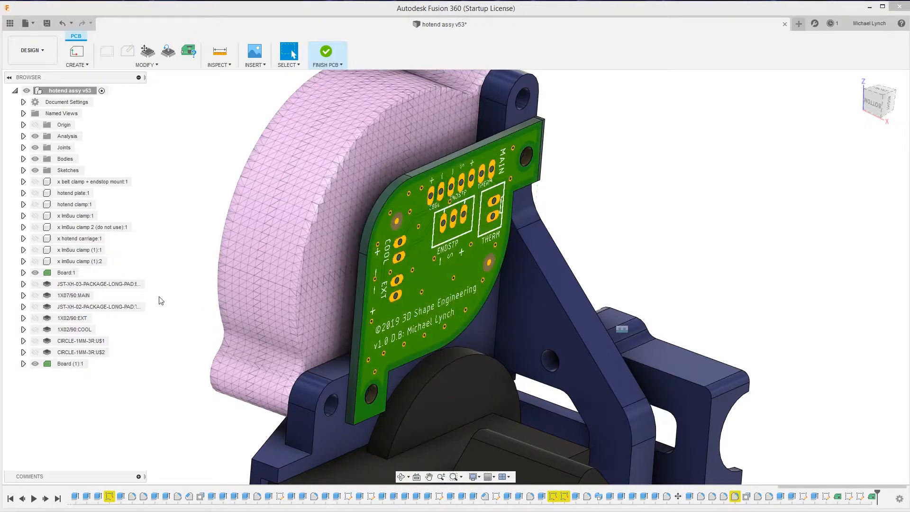
left_click(35, 273)
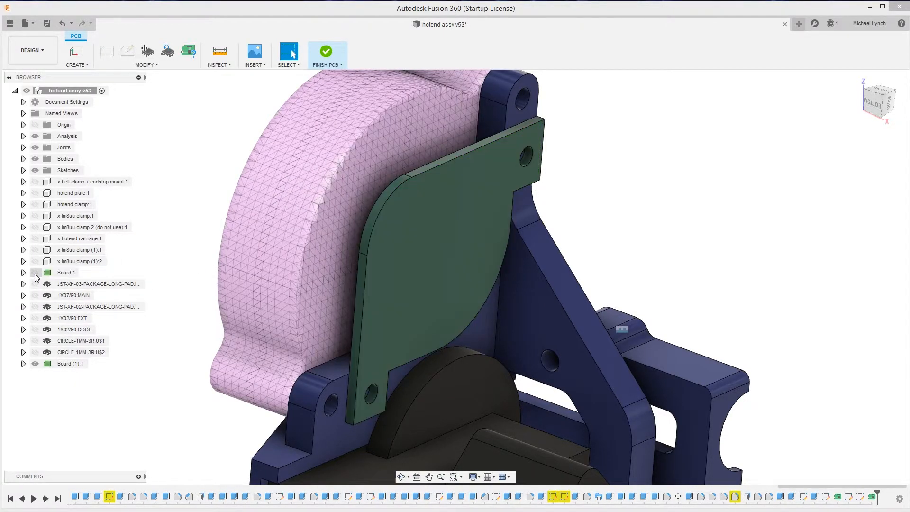
Rename the new board component as interfaceboard (1)
scroll(372, 309, "up", 5)
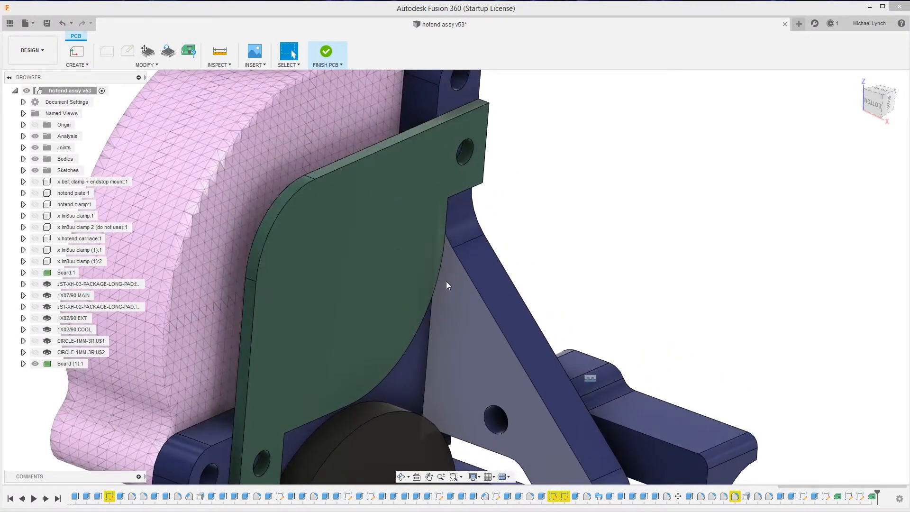
left_click(62, 367)
double_click(71, 362)
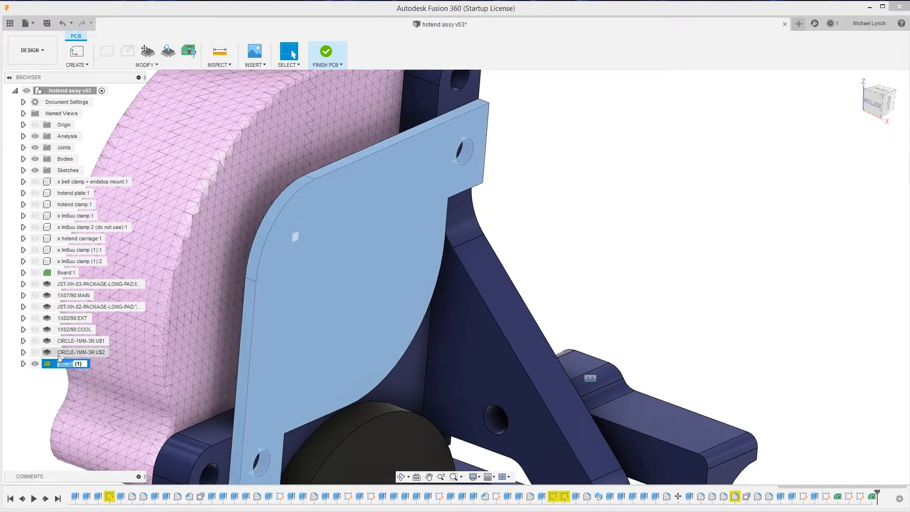
type("H")
type("interfaceboard")
key("Return")
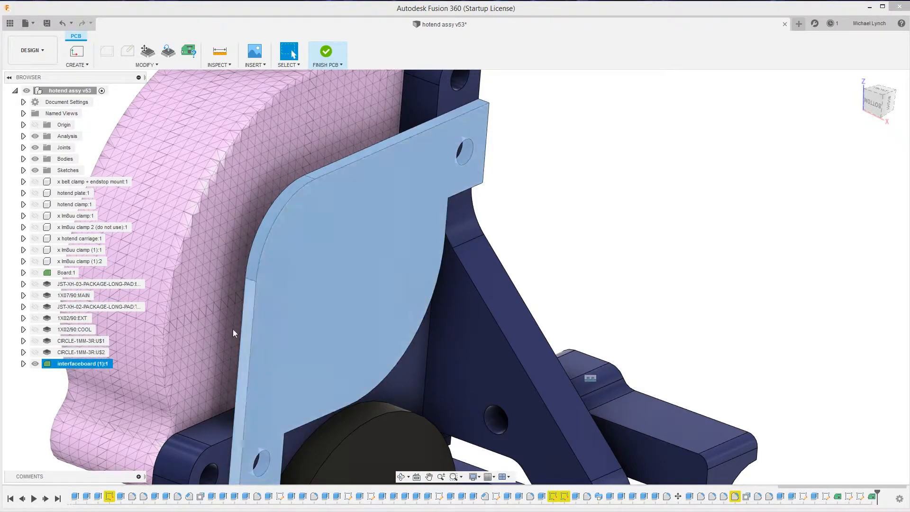
Save the hotend assembly as a new version
scroll(382, 235, "down", 5)
scroll(283, 326, "down", 3)
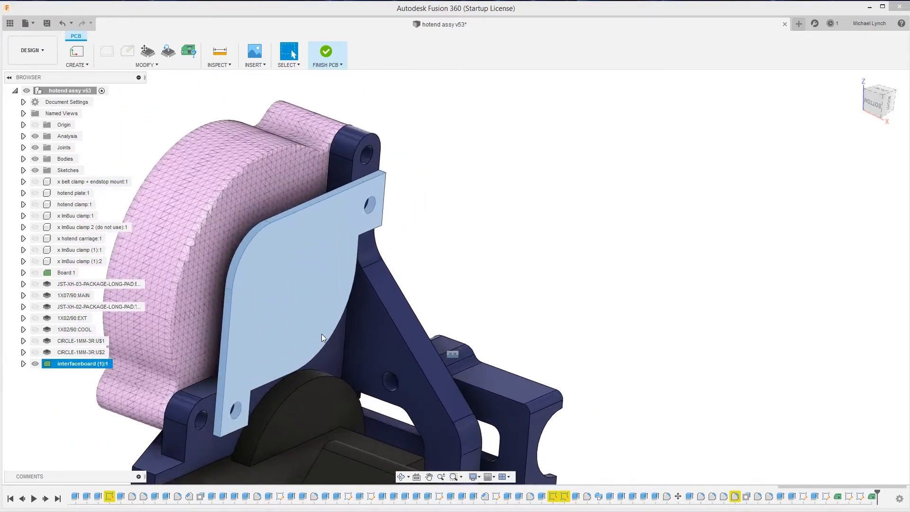
key("ctrl+s")
left_click(466, 272)
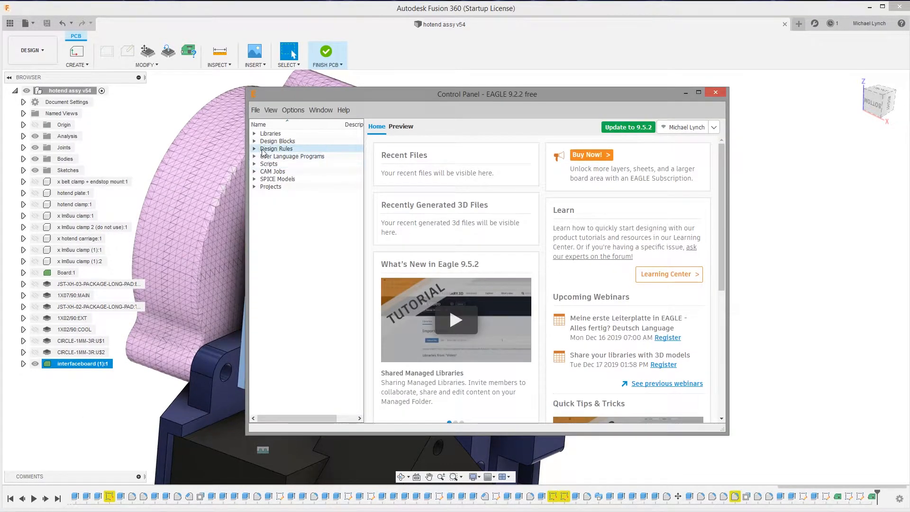
In the EAGLE Control Panel, create a new project named "3dp interface breakout" in the user projects folder
double_click(286, 186)
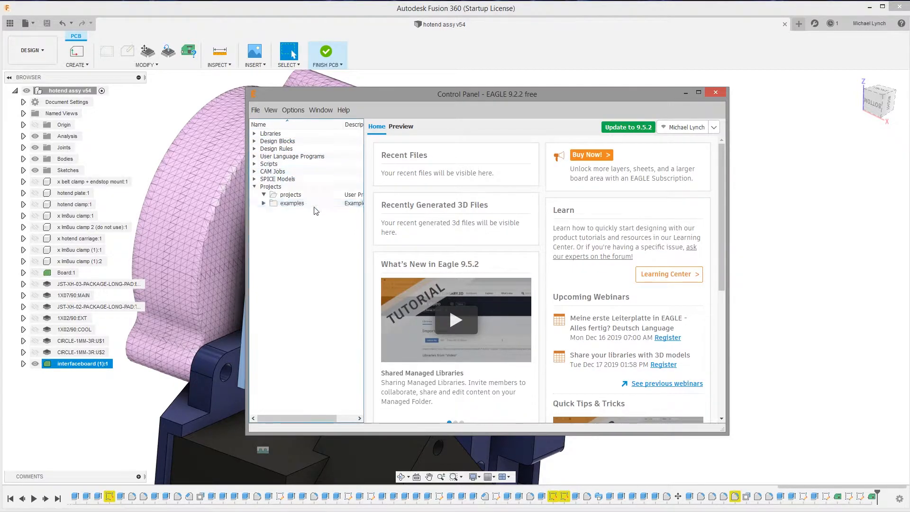
right_click(290, 195)
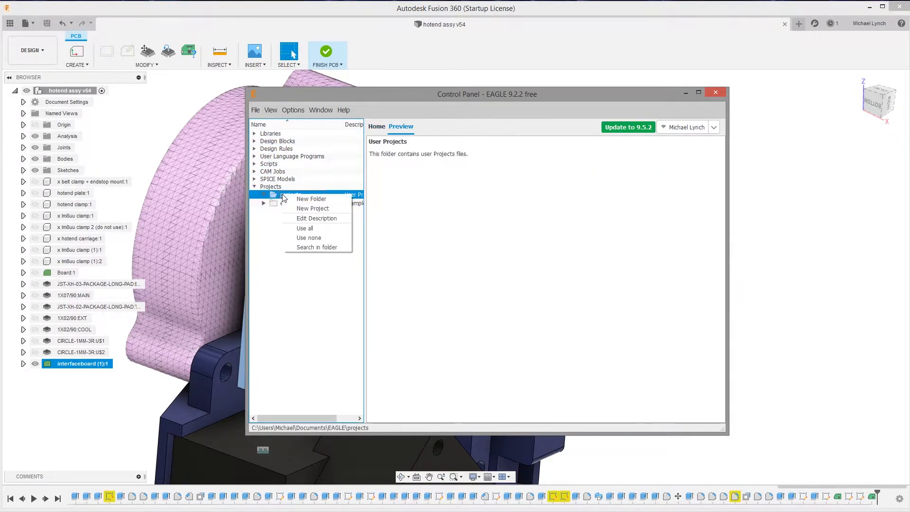
left_click(313, 208)
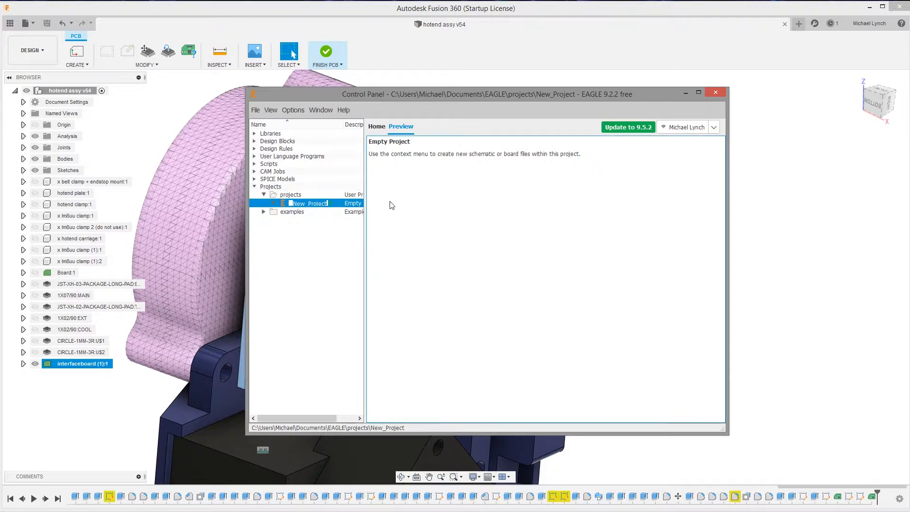
key("BackSpace")
type("interface breakout")
key("Return")
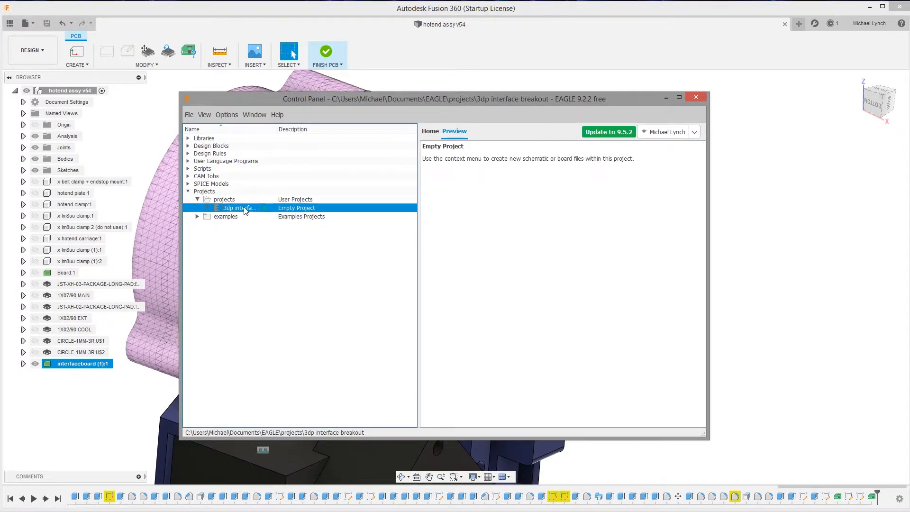
Add a new schematic to the 3dp interface breakout project and move its window clear of the project list
right_click(245, 209)
mouse_move(284, 222)
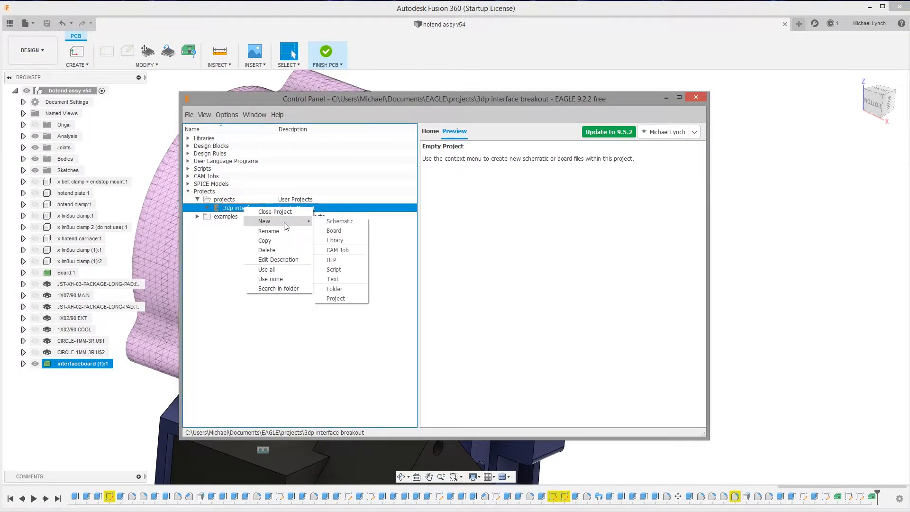
left_click(349, 223)
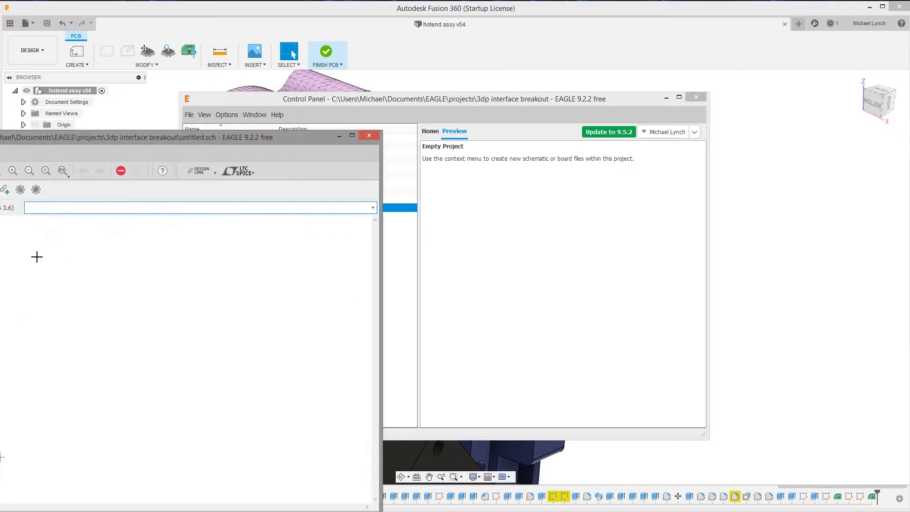
left_click_drag(101, 138, 593, 76)
Add a new board to the 3dp interface breakout project and move its window fully into view
right_click(259, 207)
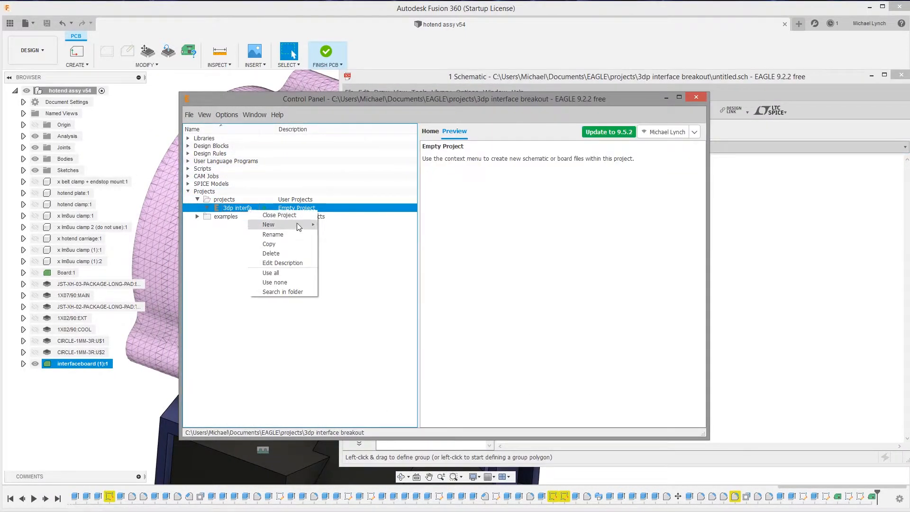
mouse_move(300, 227)
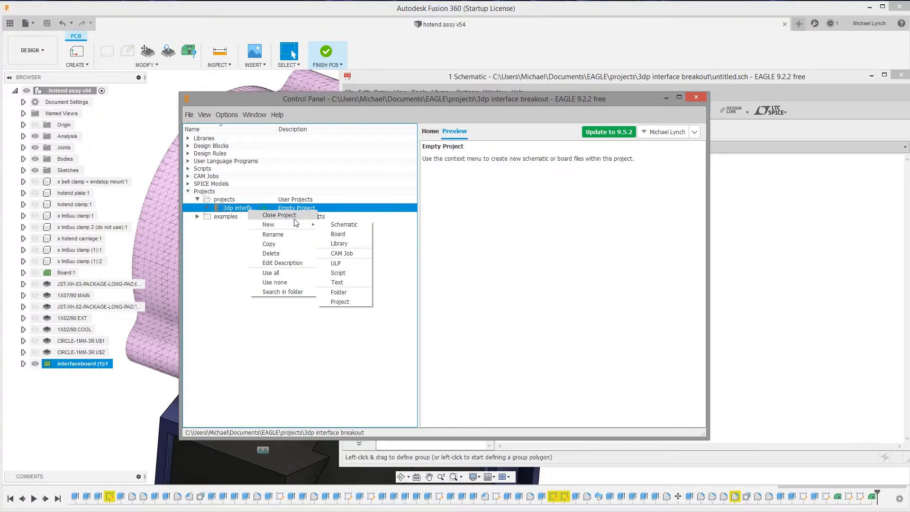
left_click(346, 234)
left_click(325, 287)
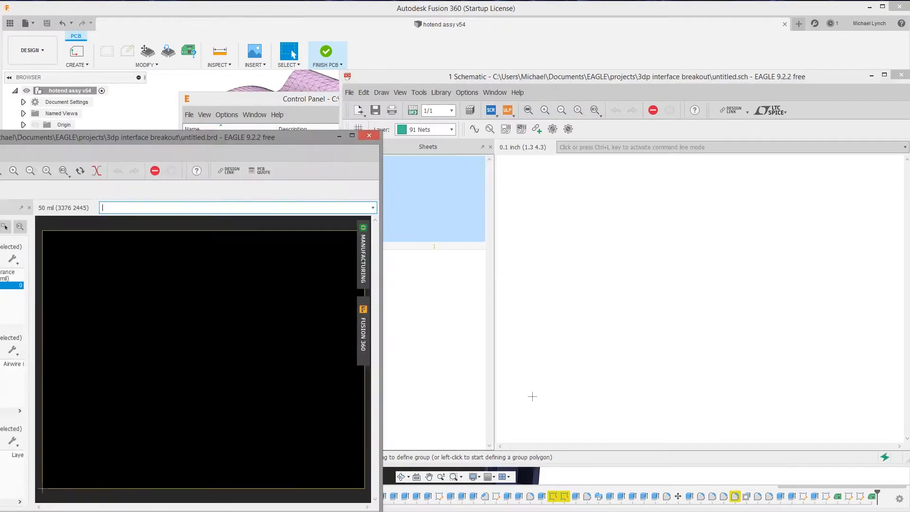
left_click_drag(271, 140, 577, 98)
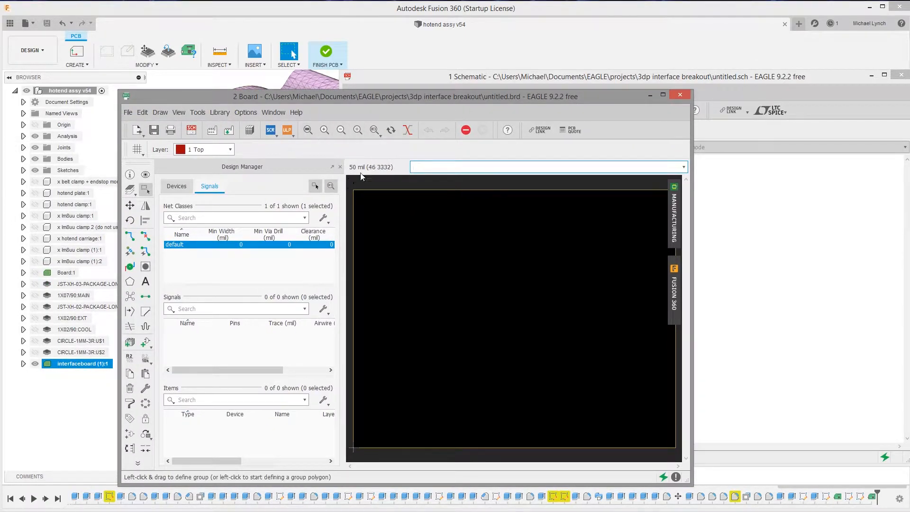
Bring the schematic window forward and enlarge it to fill the screen
left_click_drag(727, 76, 386, 13)
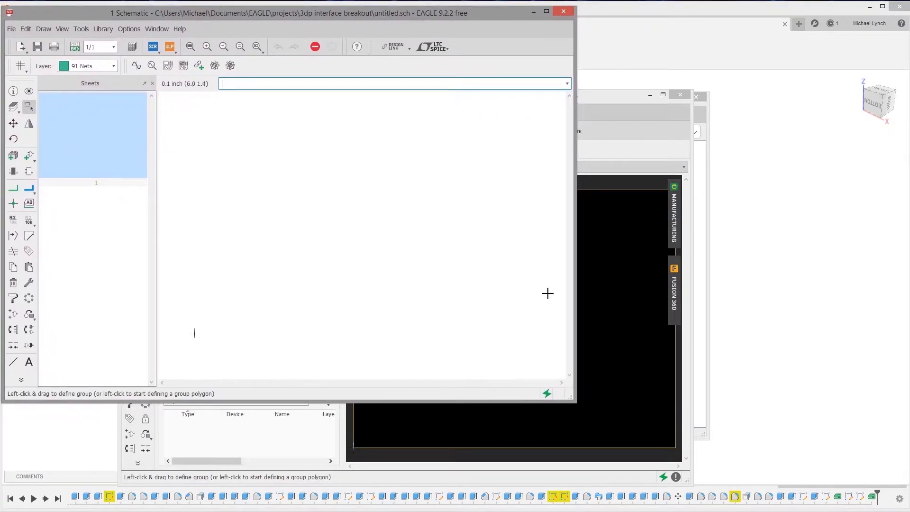
key("super+Up")
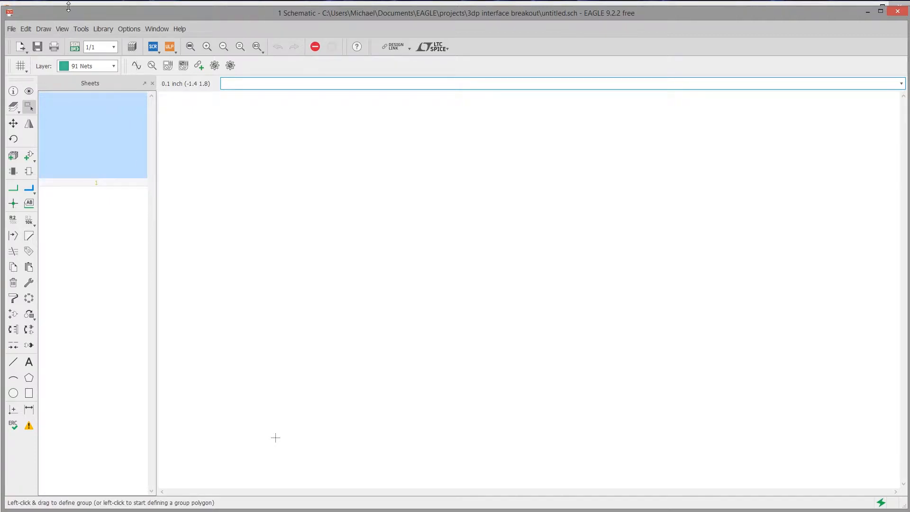
left_click_drag(64, 13, 61, 9)
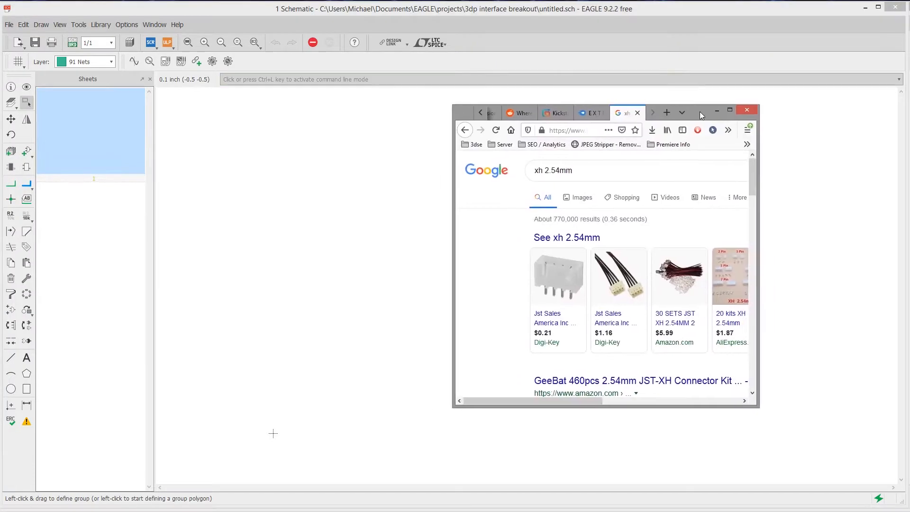
In the web browser, open the GeeBat JST-XH connector kit listing, review its connector types, and return to the EAGLE schematic
left_click_drag(698, 112, 393, 97)
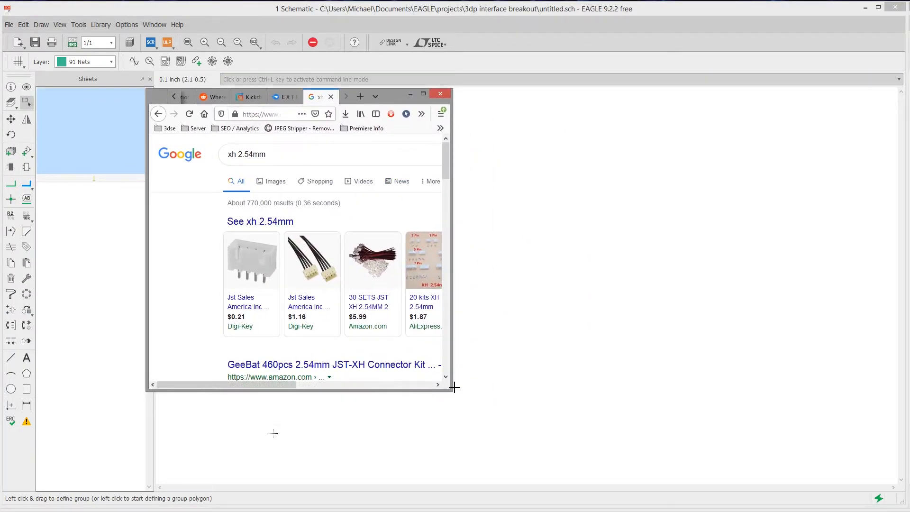
left_click_drag(451, 390, 804, 479)
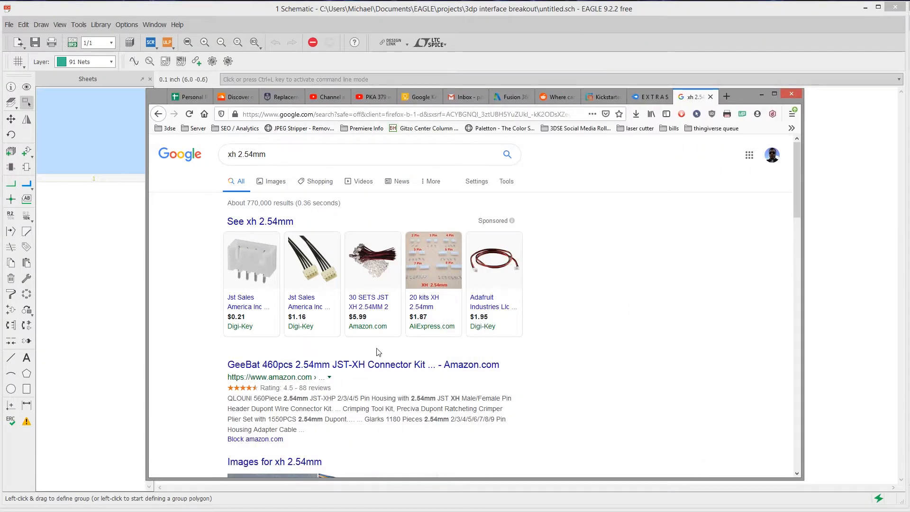
left_click(333, 370)
scroll(283, 273, "down", 5)
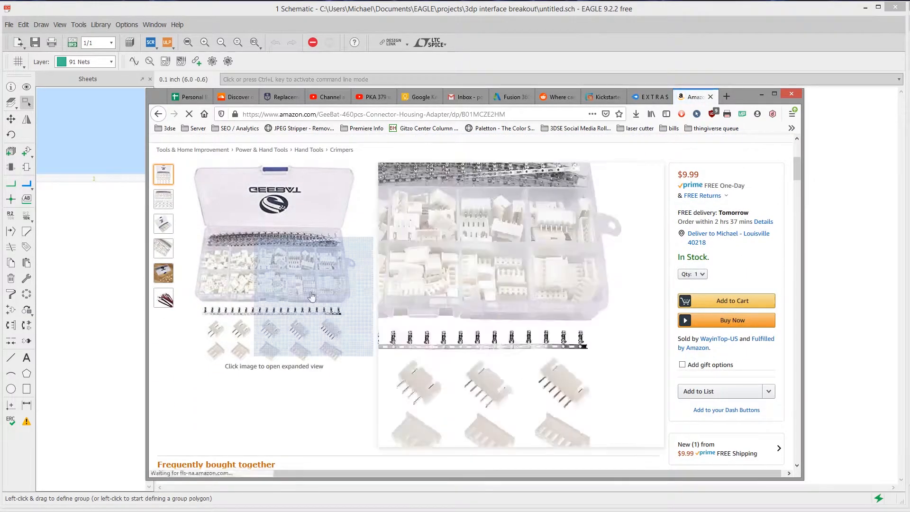
scroll(305, 287, "up", 3)
scroll(281, 348, "up", 3)
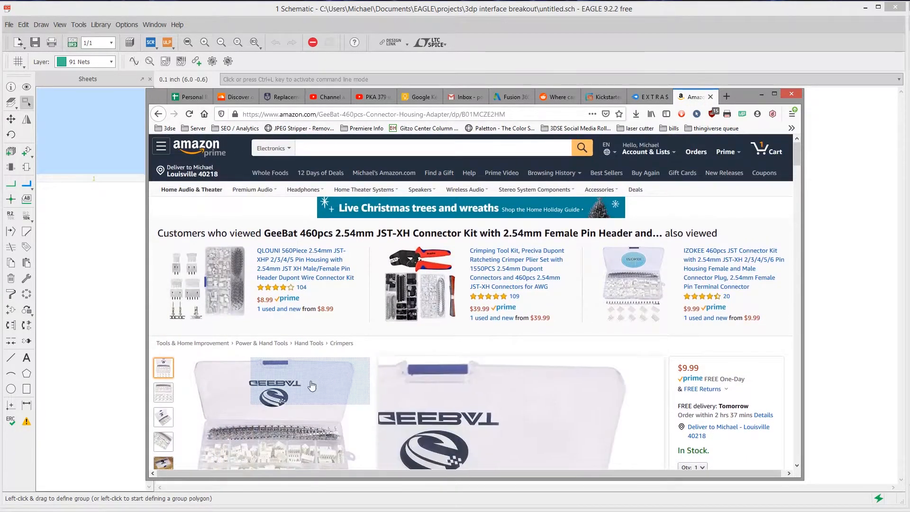
scroll(166, 251, "down", 3)
mouse_move(353, 332)
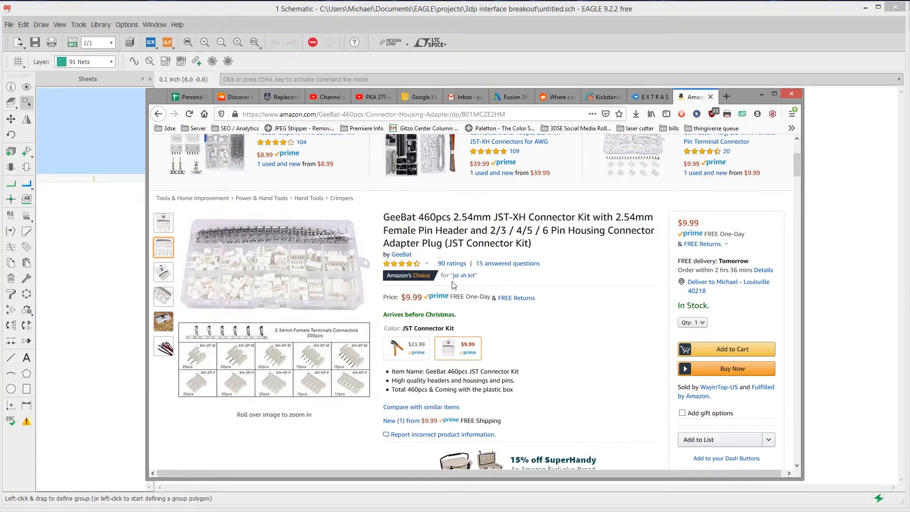
scroll(436, 300, "up", 3)
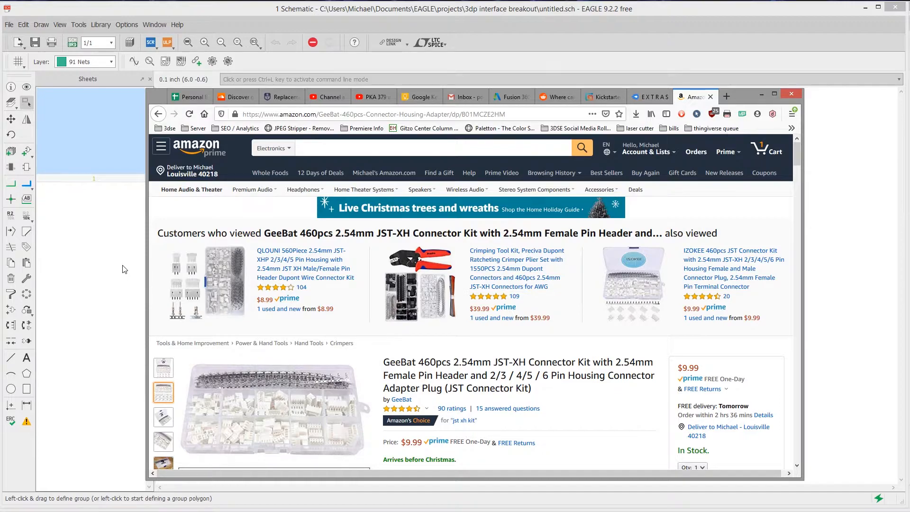
left_click(763, 93)
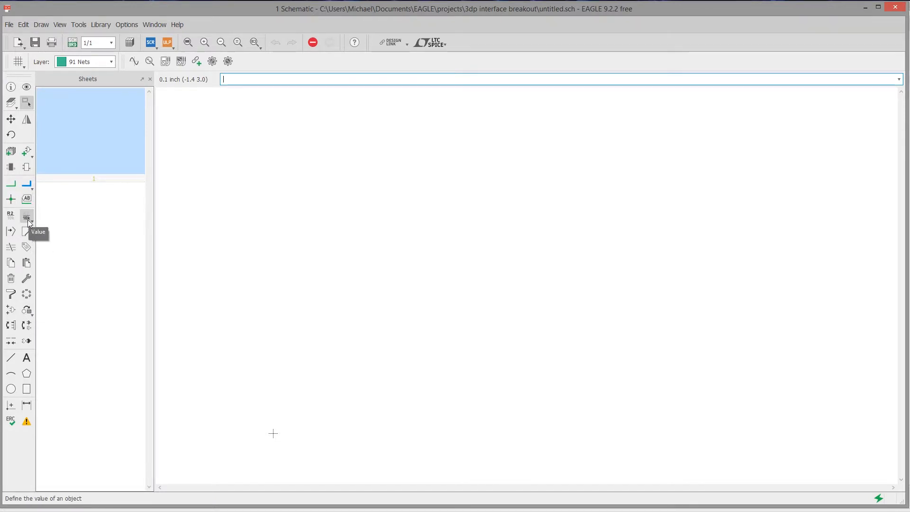
Start adding a part to the schematic and open the Library Manager's list of available libraries
left_click(26, 152)
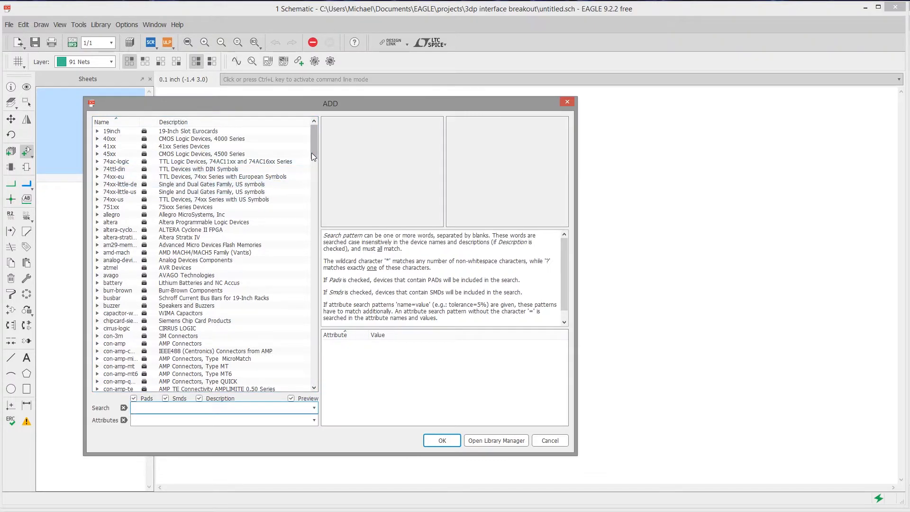
left_click_drag(315, 153, 379, 26)
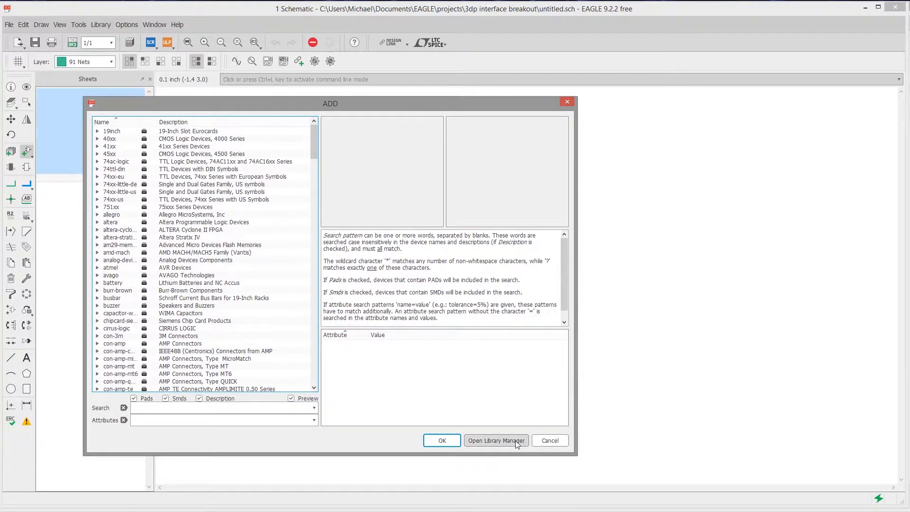
left_click(495, 440)
left_click_drag(441, 257, 238, 127)
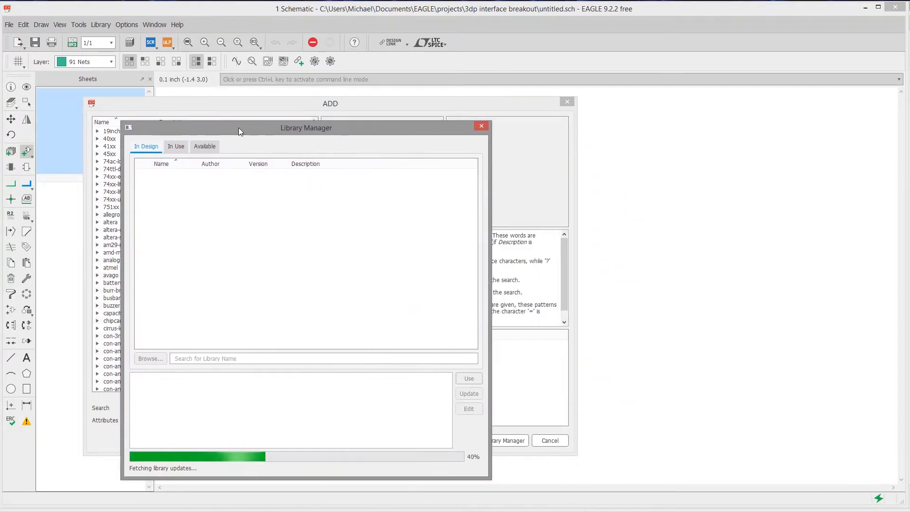
left_click(213, 145)
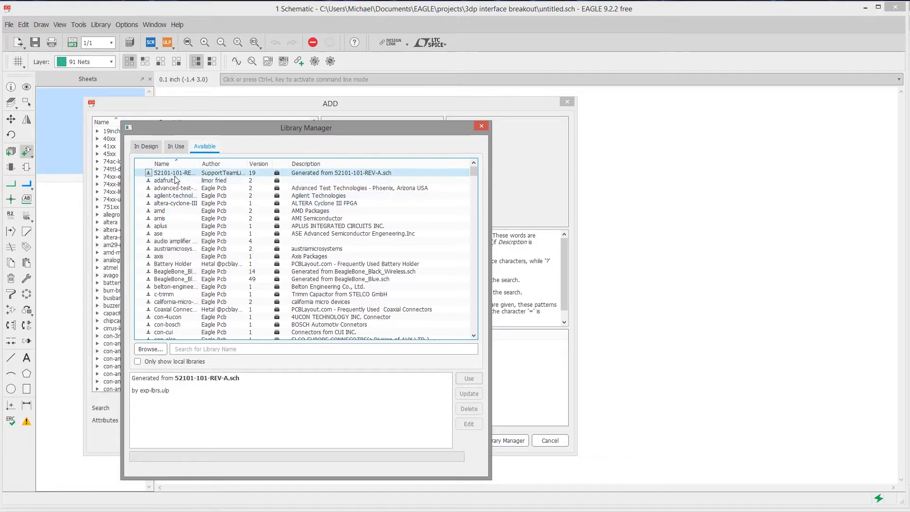
Search the available libraries for "pinhead" and clear the search
left_click(193, 349)
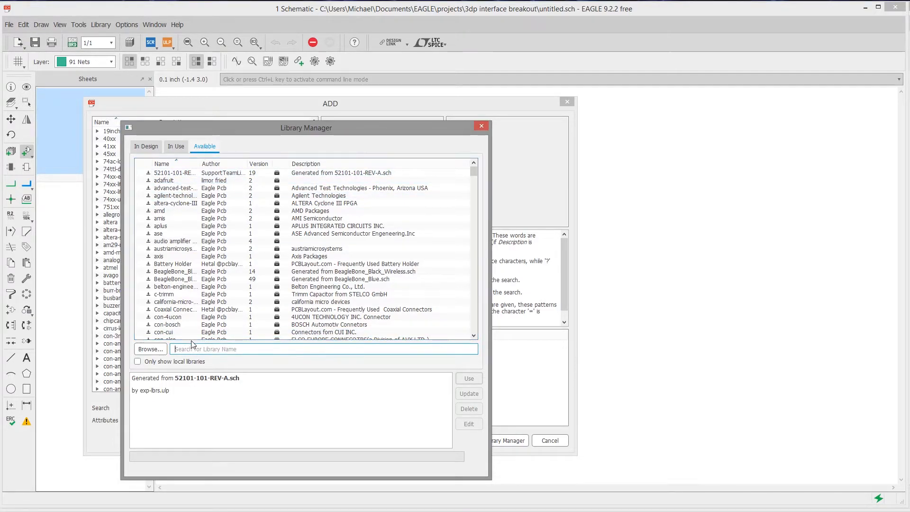
type("pinhead")
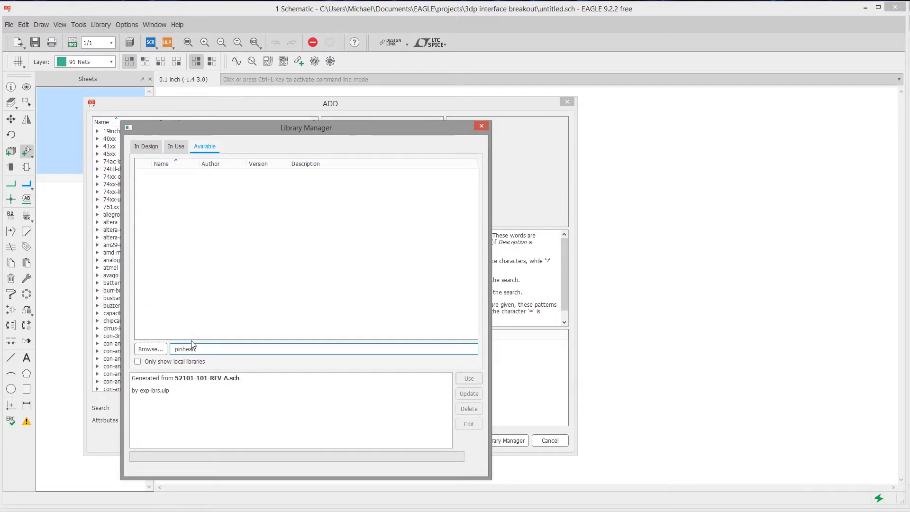
key("ctrl+a")
key("BackSpace")
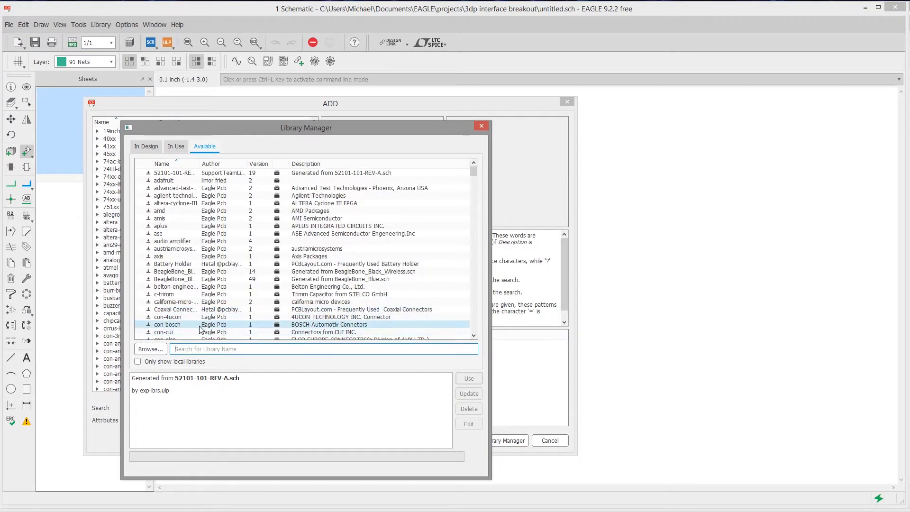
Add the locally stored pinhead and Rembrandt Electronics JST XH Connectors library files to the available libraries
left_click(151, 349)
left_click_drag(290, 142, 0, 221)
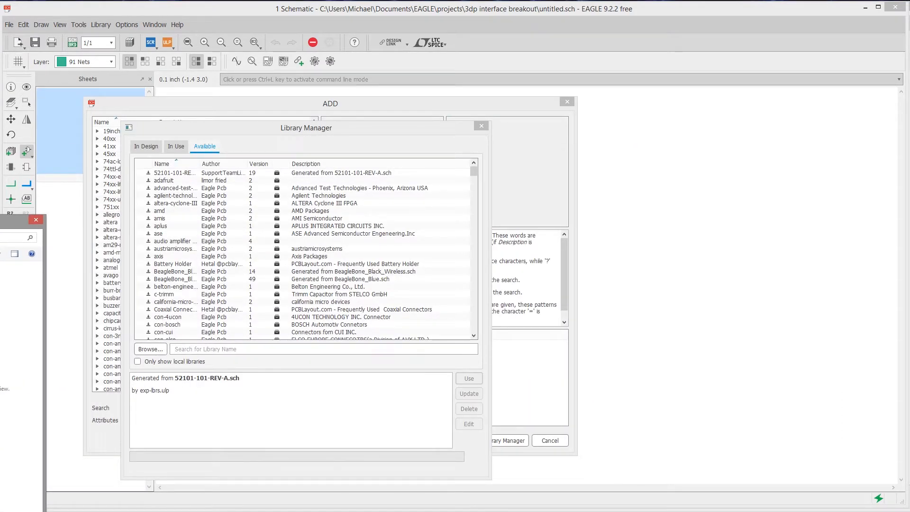
key("Return")
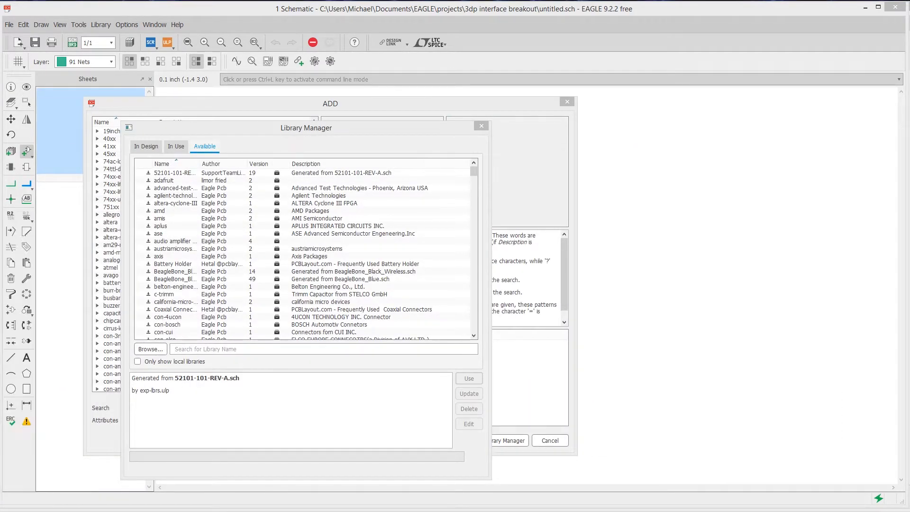
left_click(157, 352)
key("Escape")
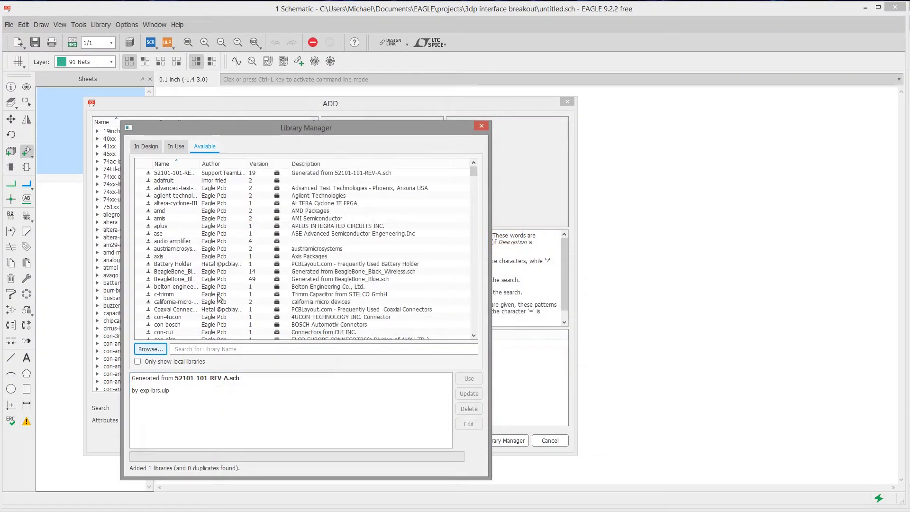
Search the available libraries for "pin" and put the pinhead library into use
left_click(144, 147)
left_click(205, 146)
left_click(189, 349)
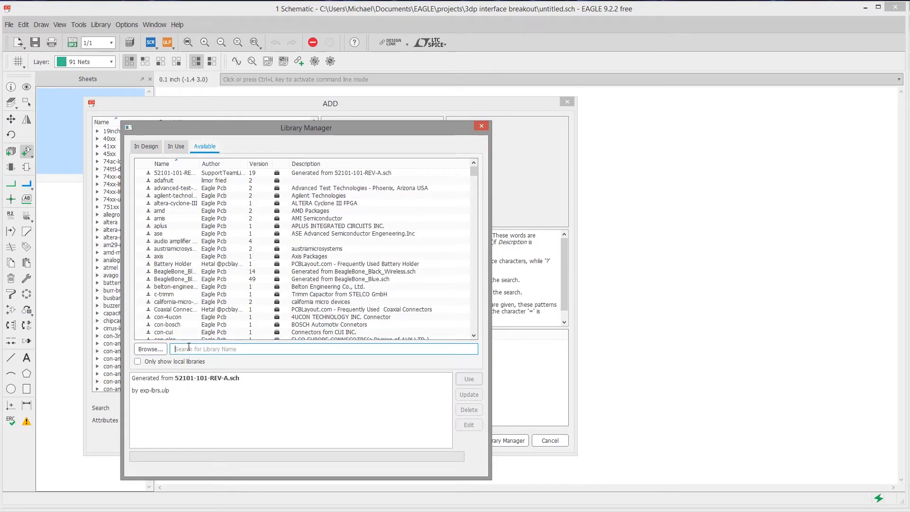
type("pin")
left_click(164, 181)
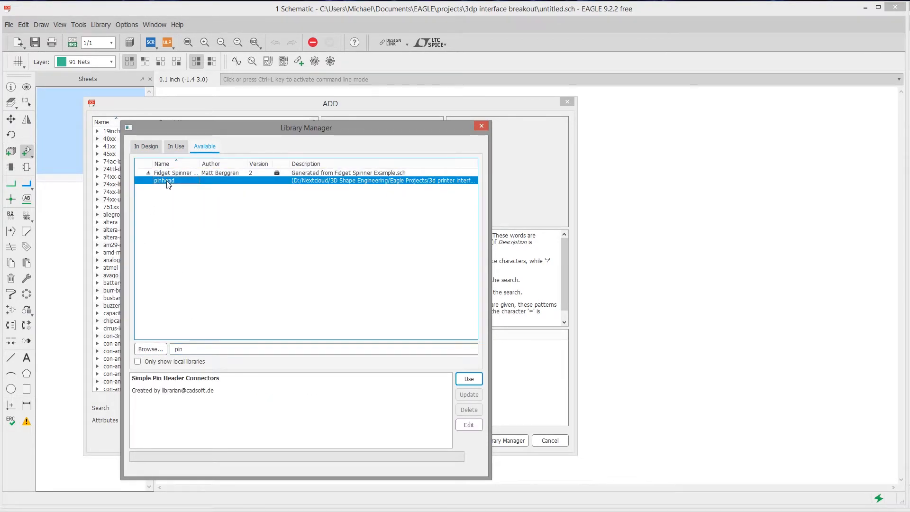
left_click(472, 383)
Search for "jst", put the Rembrandt Electronics - JST XH Connectors v1-0 library into use, and close the Library Manager
left_click_drag(193, 349, 131, 351)
type("jst")
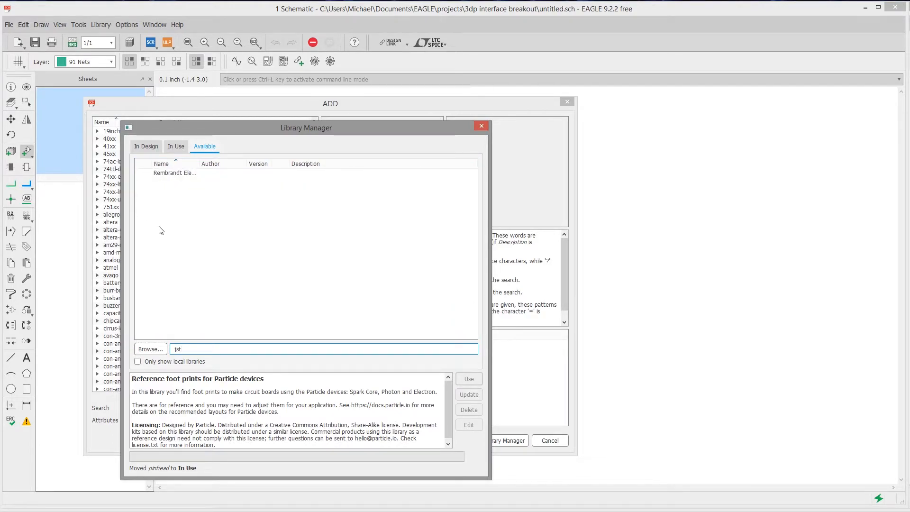
left_click(172, 174)
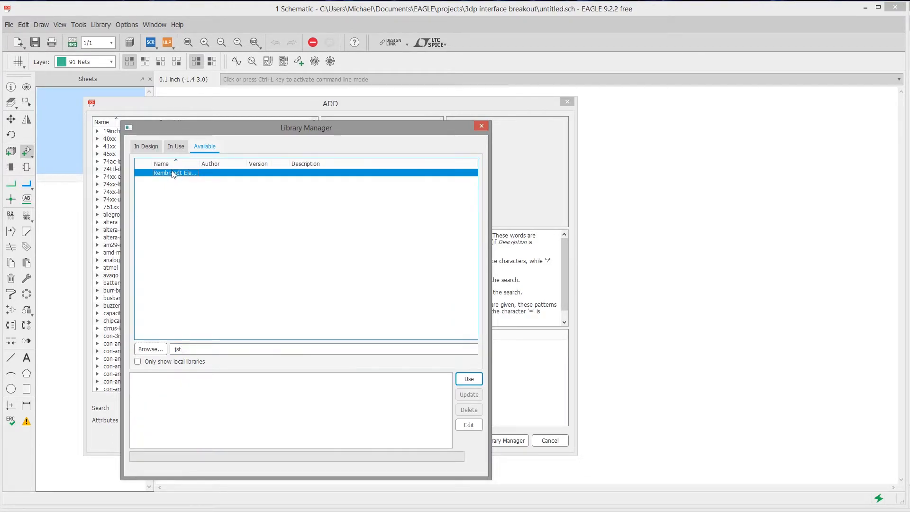
left_click(469, 379)
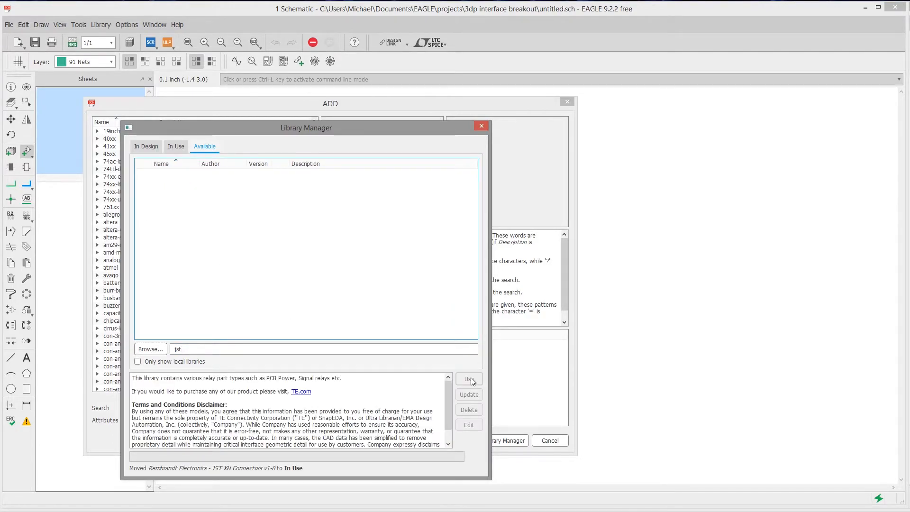
left_click(147, 146)
left_click(482, 126)
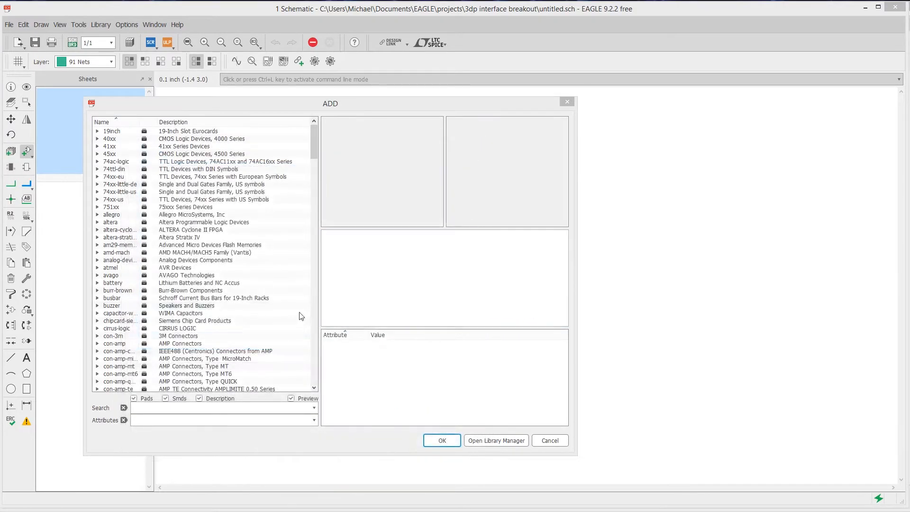
Search the parts for "jst", expand the 2-pin and 3-pin JST XH connectors, and select JST-XH-02-PACKAGE-LONG-PAD
left_click(136, 407)
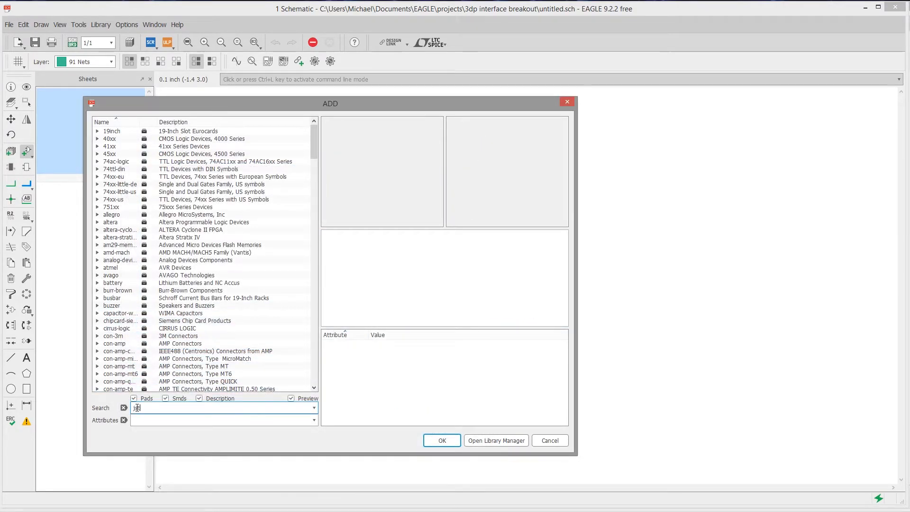
type("jst")
key("Return")
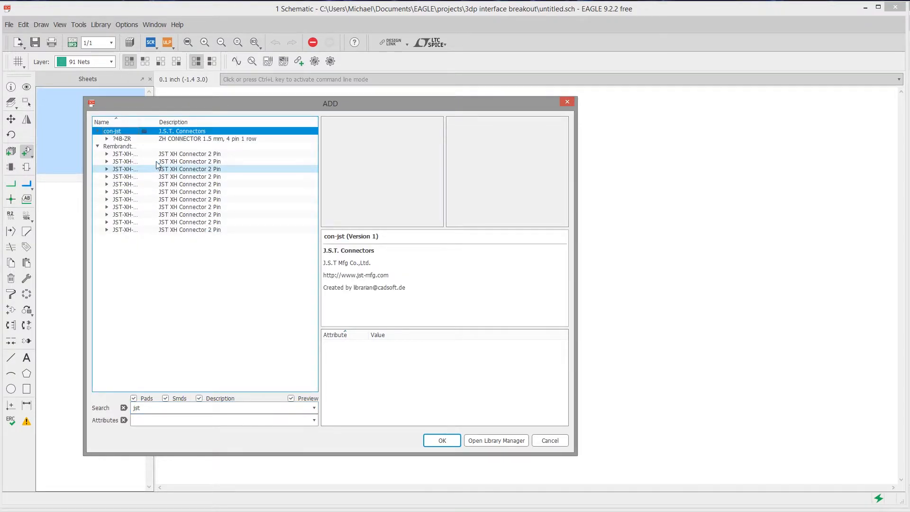
left_click(116, 154)
left_click(120, 169)
left_click(126, 162)
left_click(209, 163)
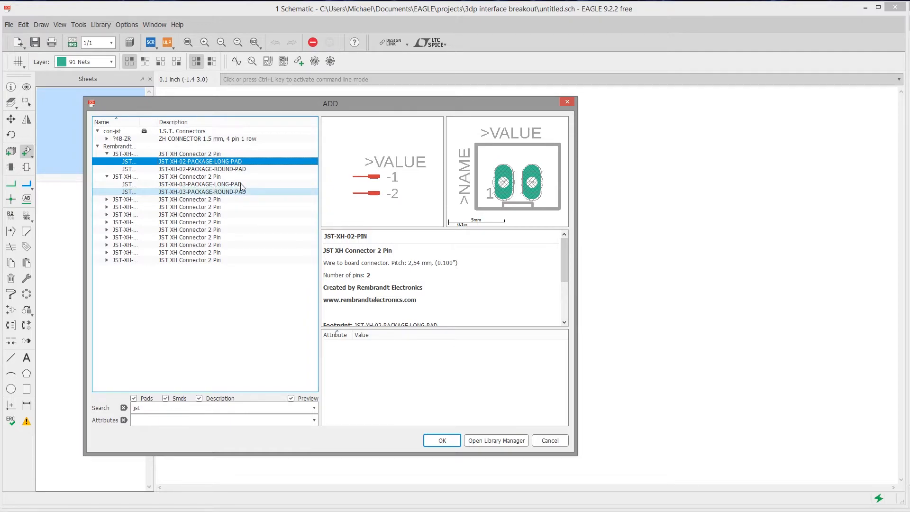
Compare the footprint previews of the round-pad and long-pad versions of the 2-pin JST XH connector
left_click(238, 169)
left_click(238, 162)
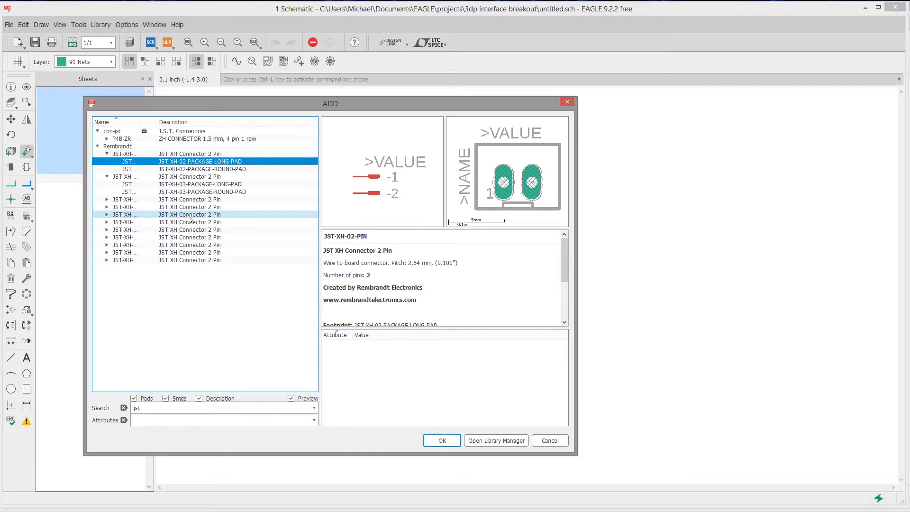
left_click(232, 170)
left_click(231, 163)
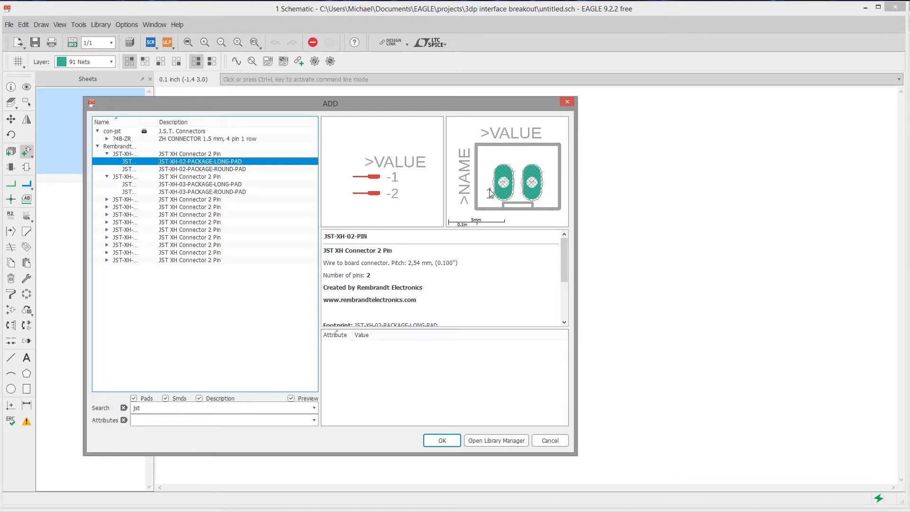
Place a 2-pin long-pad JST XH connector in the schematic and a 3-pin long-pad JST XH connector below it
left_click(454, 441)
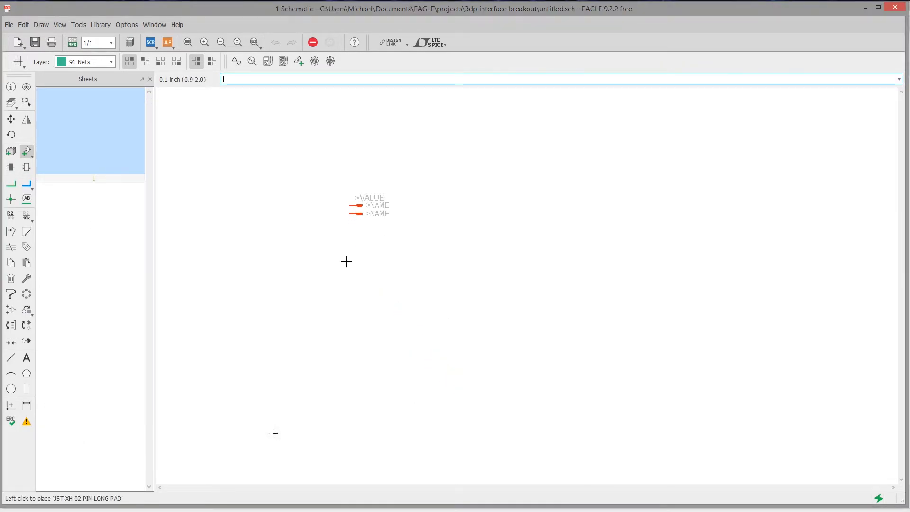
left_click(310, 286)
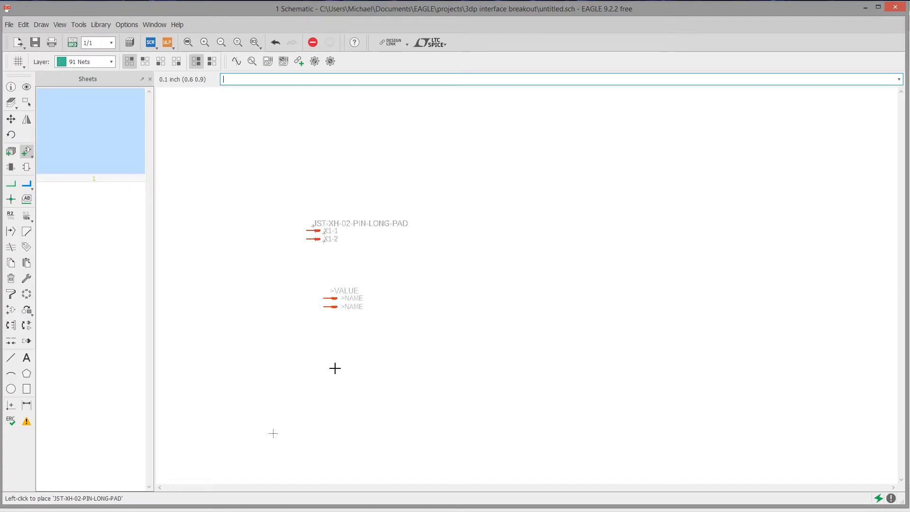
left_click(27, 153)
left_click(7, 89)
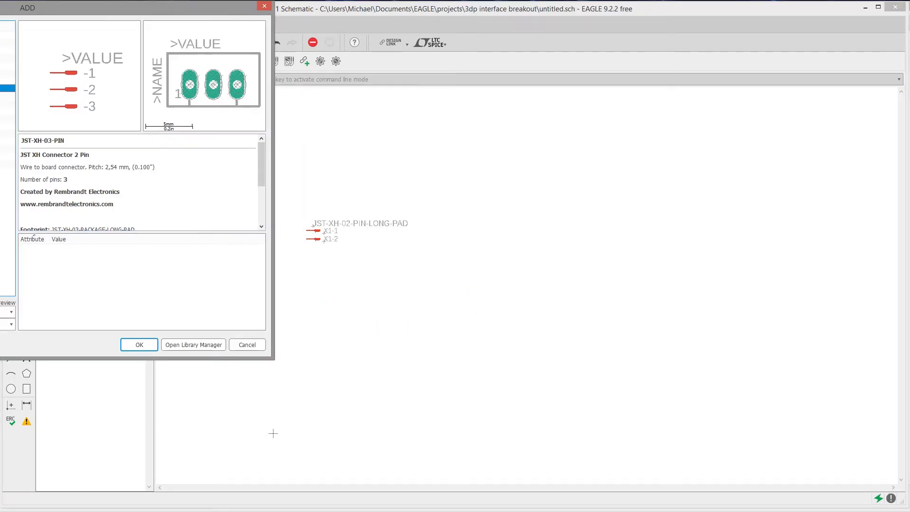
left_click(139, 345)
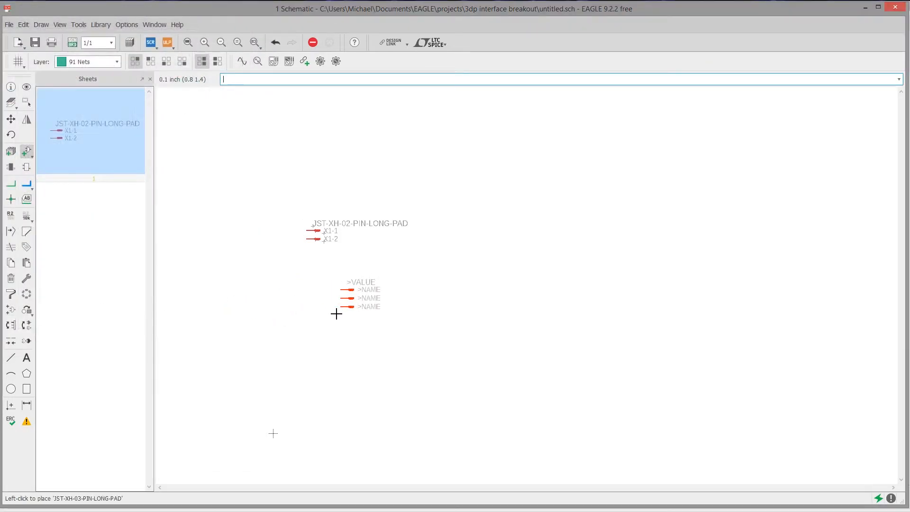
left_click(313, 311)
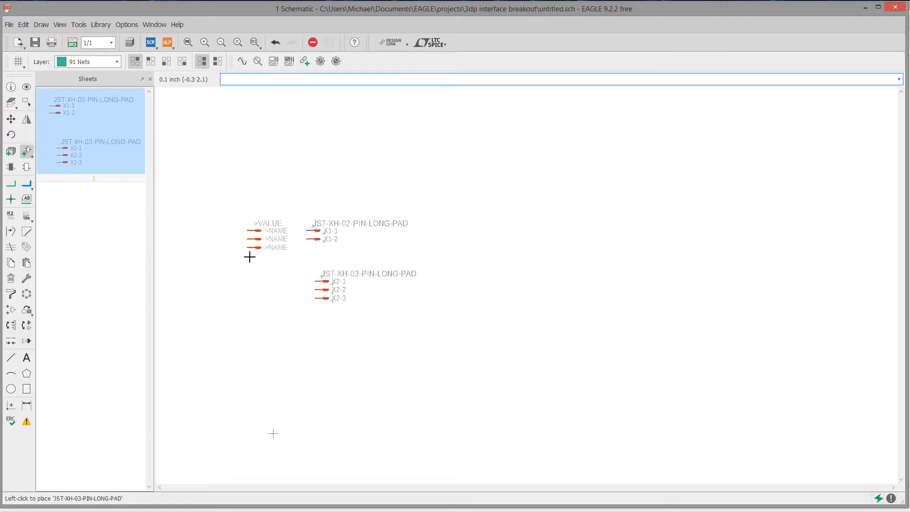
key("Escape")
Search the parts for "pin" and go to the headers of the pinhead library
left_click_drag(77, 11, 468, 123)
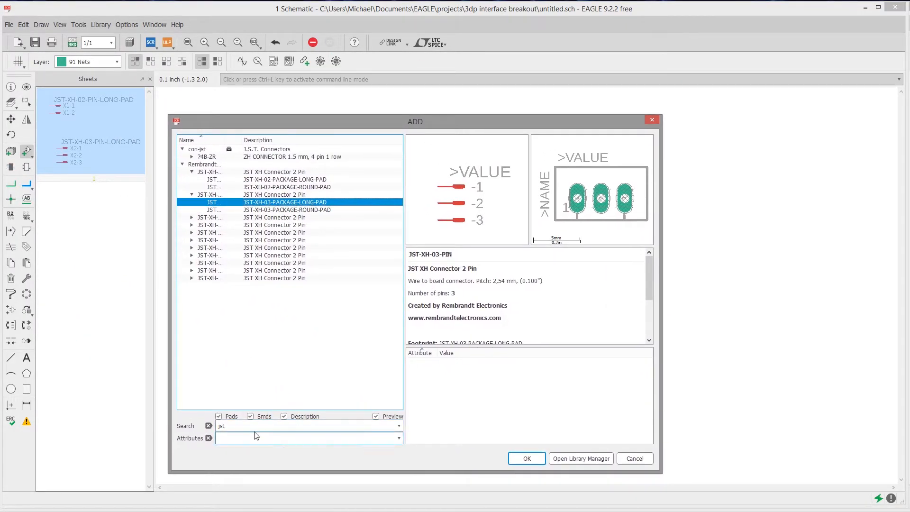
left_click_drag(256, 432, 190, 425)
key("BackSpace")
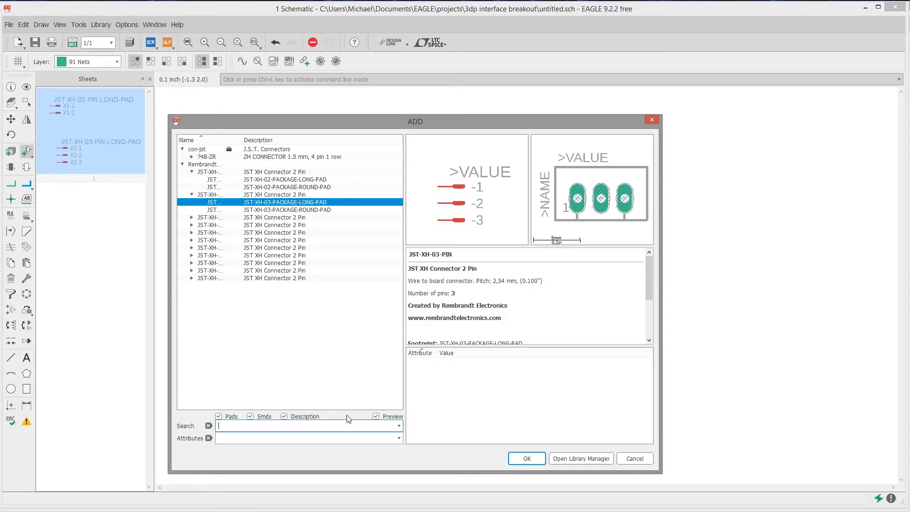
type("head")
key("BackSpace")
key("BackSpace")
key("BackSpace")
key("BackSpace")
scroll(266, 272, "down", 15)
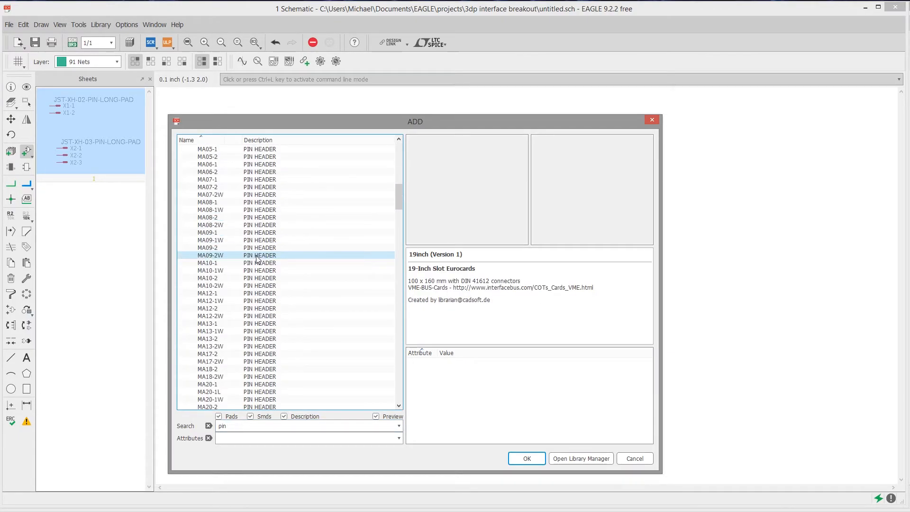
scroll(266, 271, "down", 5)
Expand the two-pin header PINHD-1X2, preview its 1X02 variant and select the right-angle 1X02/90 variant
left_click(264, 279)
left_click(263, 287)
left_click(263, 293)
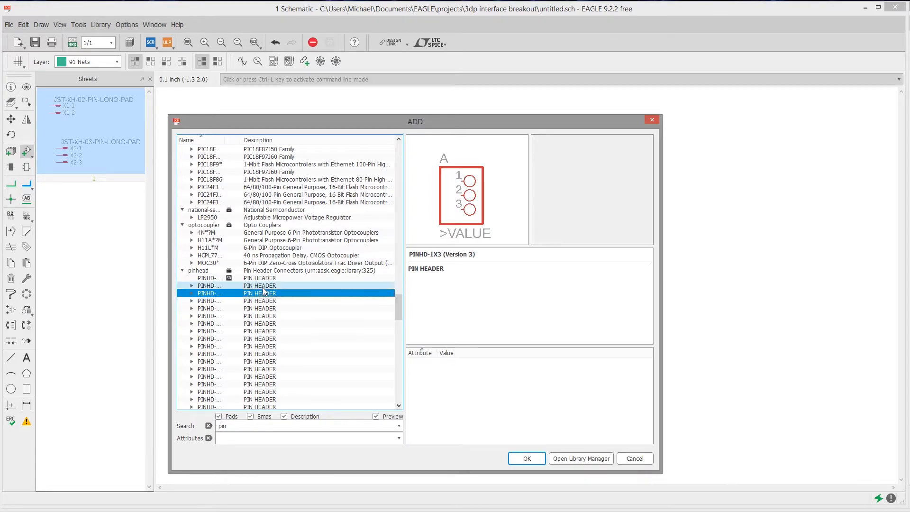
left_click(264, 286)
left_click(191, 286)
left_click(250, 294)
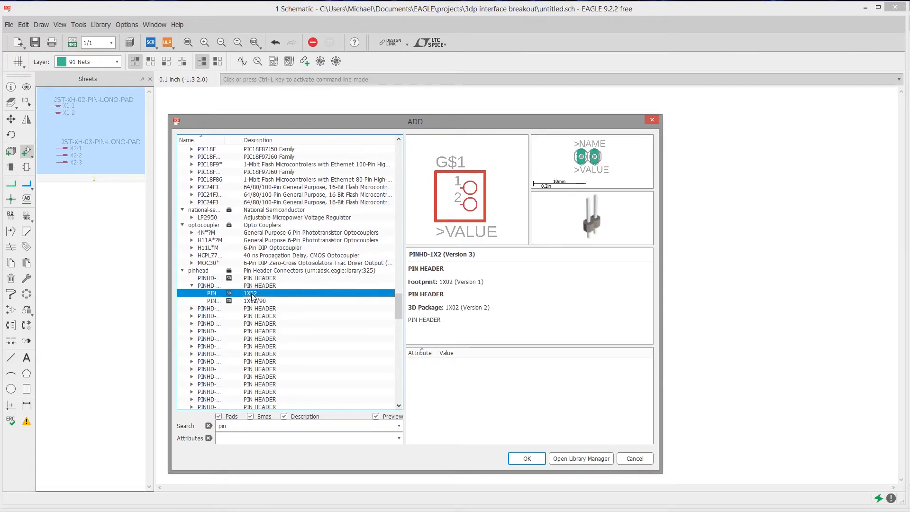
left_click(250, 302)
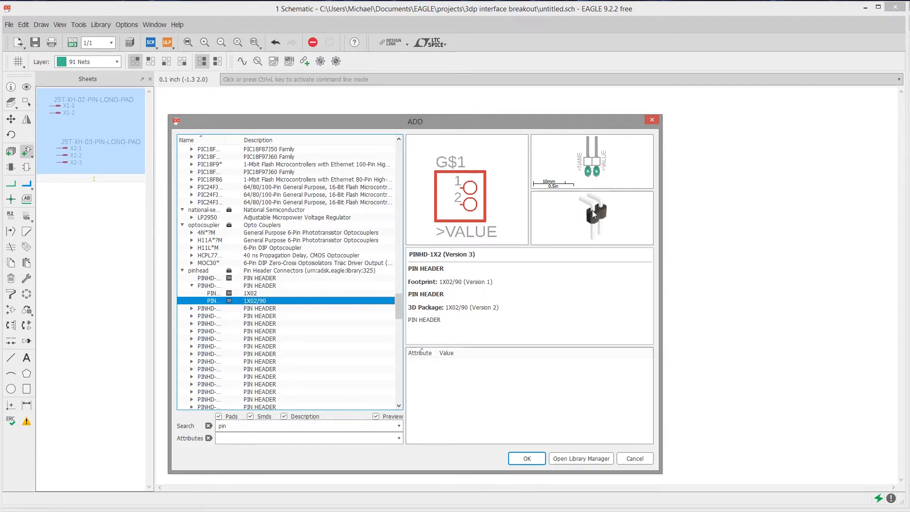
Place two right-angle 1X02/90 pin headers below the JST connectors
left_click_drag(518, 123, 763, 205)
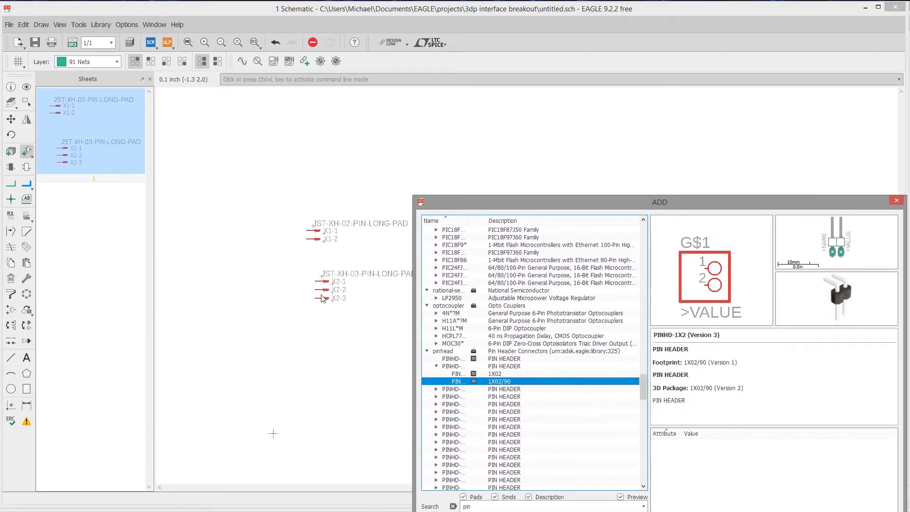
left_click_drag(624, 204, 372, 152)
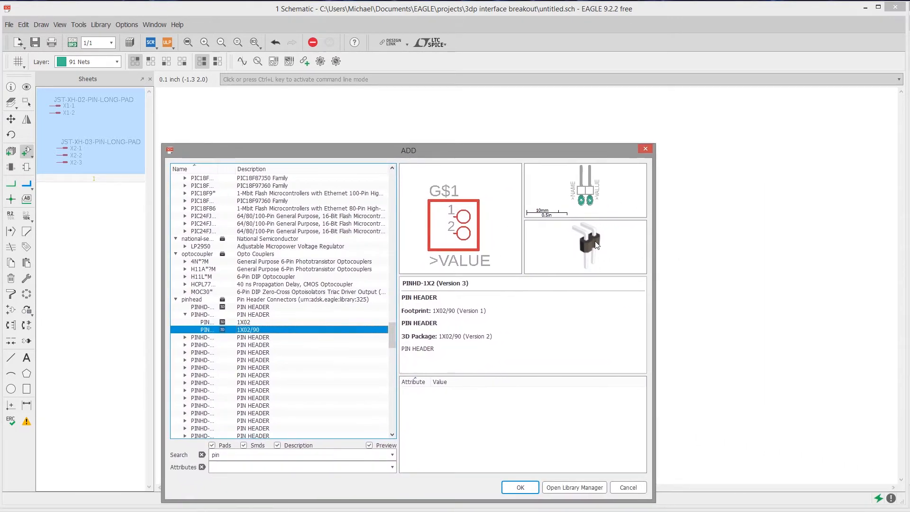
left_click(520, 486)
left_click(354, 341)
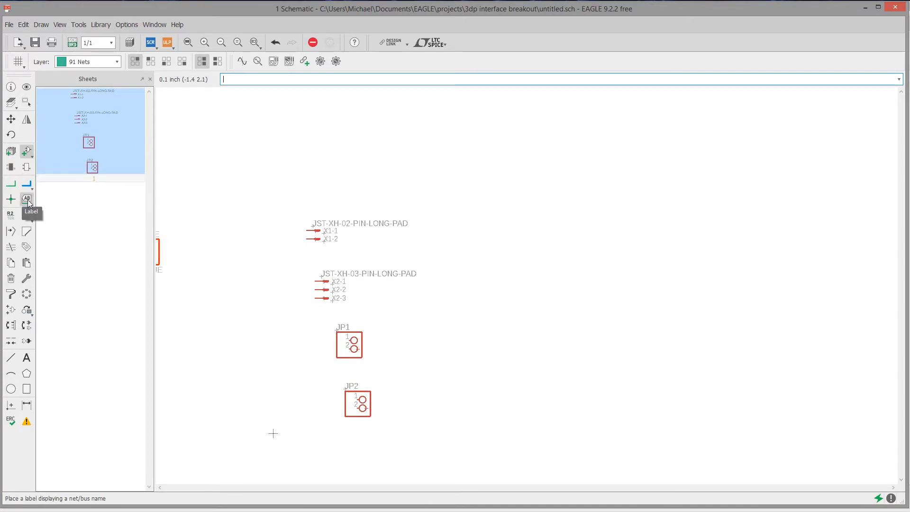
Choose the right-angle 1X07/90 variant of the seven-pin header PINHD-1X7 and place one beside the JST connectors, opposite their labels
left_click(26, 152)
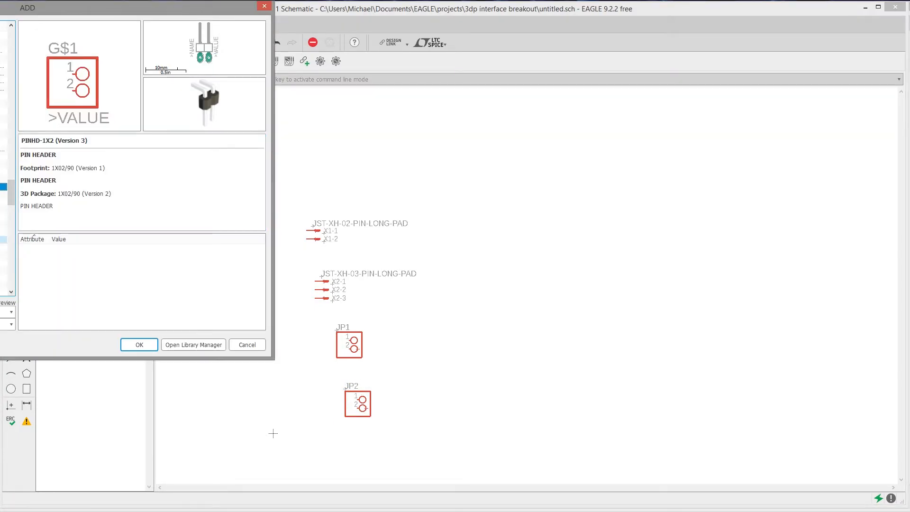
left_click(3, 240)
key("Up")
key("Up")
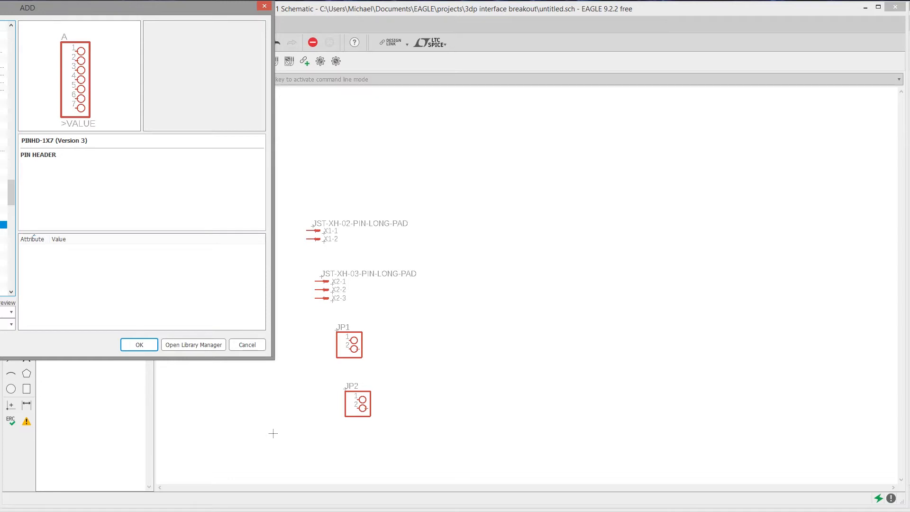
key("Right")
key("Down")
key("Down")
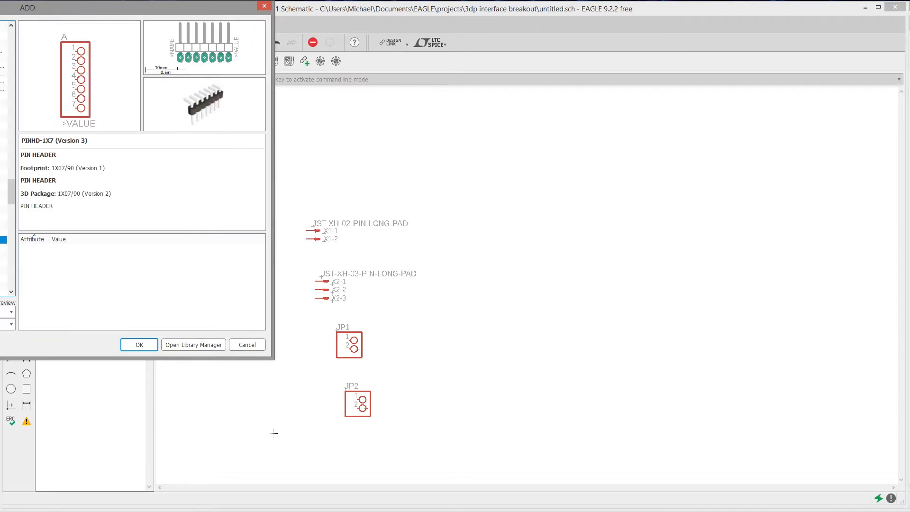
left_click(139, 345)
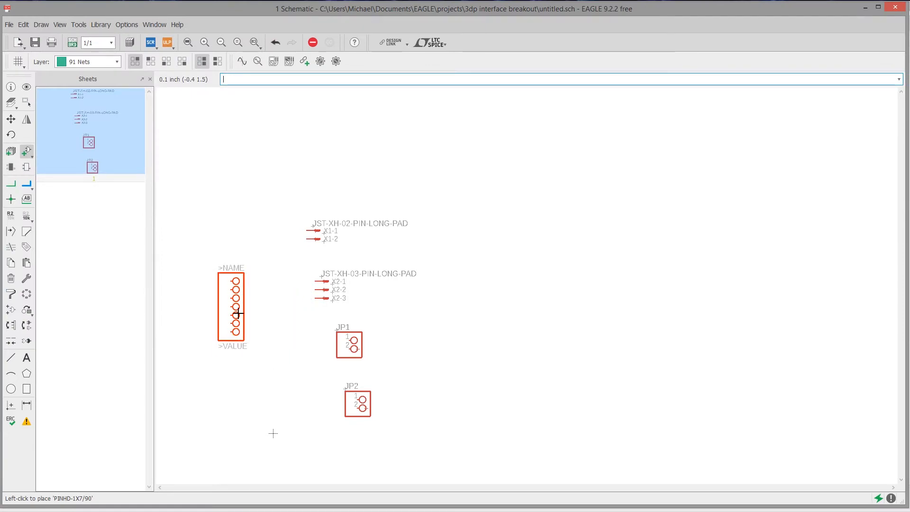
left_click(237, 315)
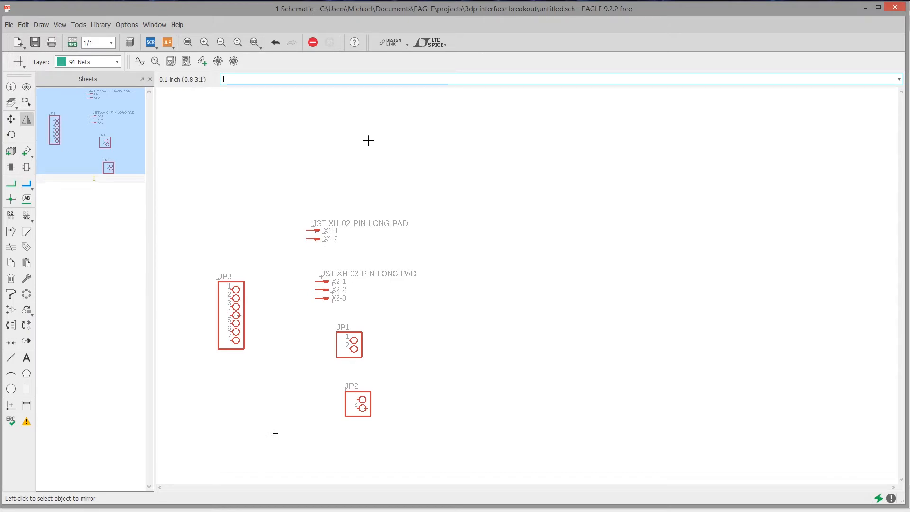
Mirror the seven-pin header and both two-pin headers in the schematic
left_click(26, 120)
left_click(238, 315)
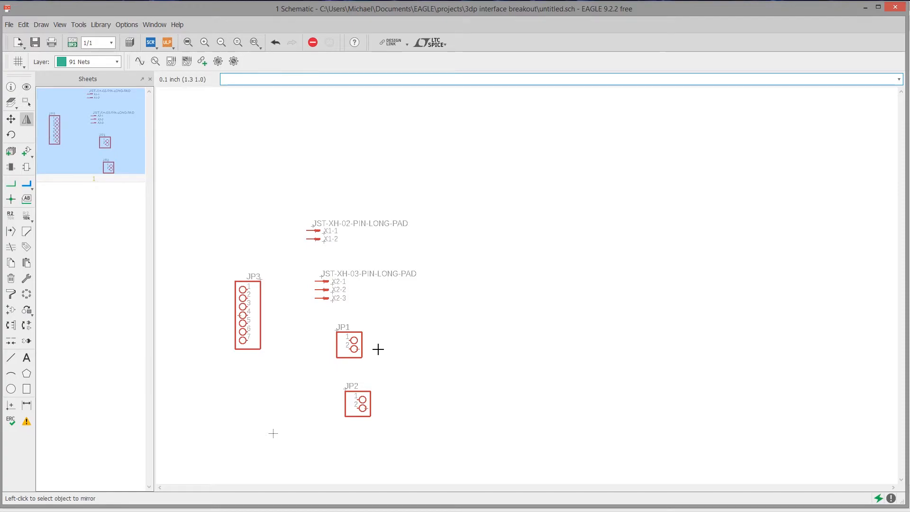
left_click(349, 346)
left_click(364, 407)
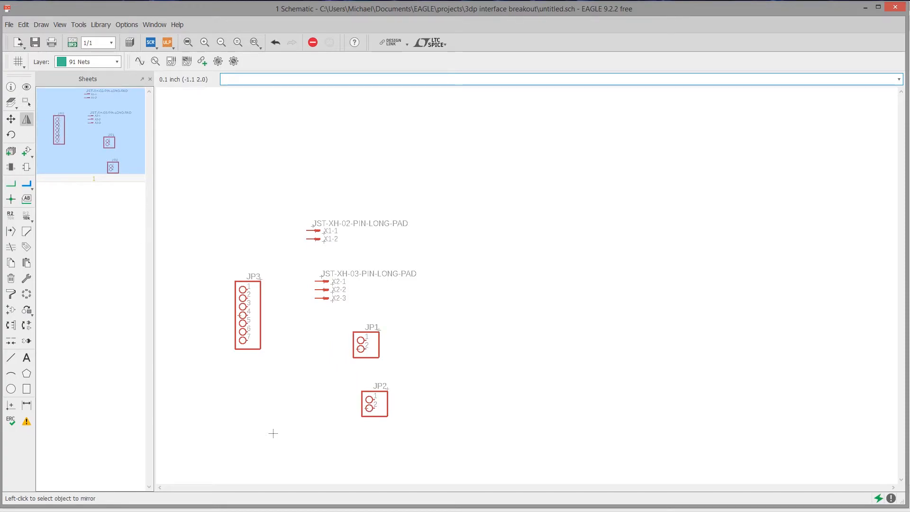
Rotate the two-pin headers JP1 and JP2 by 180 degrees each
left_click(10, 134)
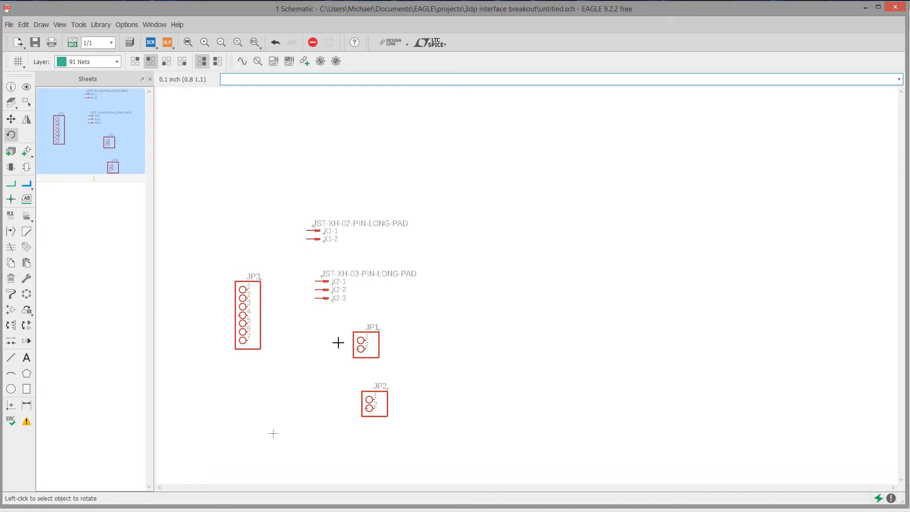
left_click(361, 349)
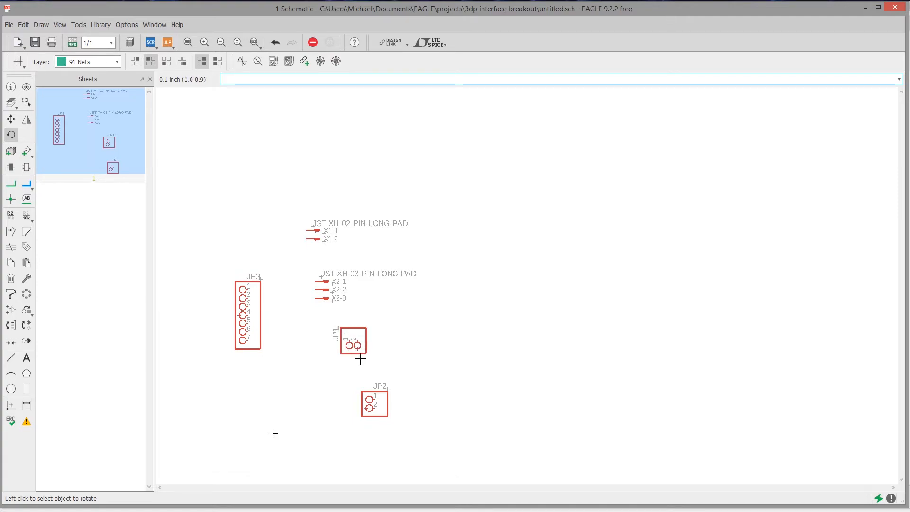
left_click(357, 348)
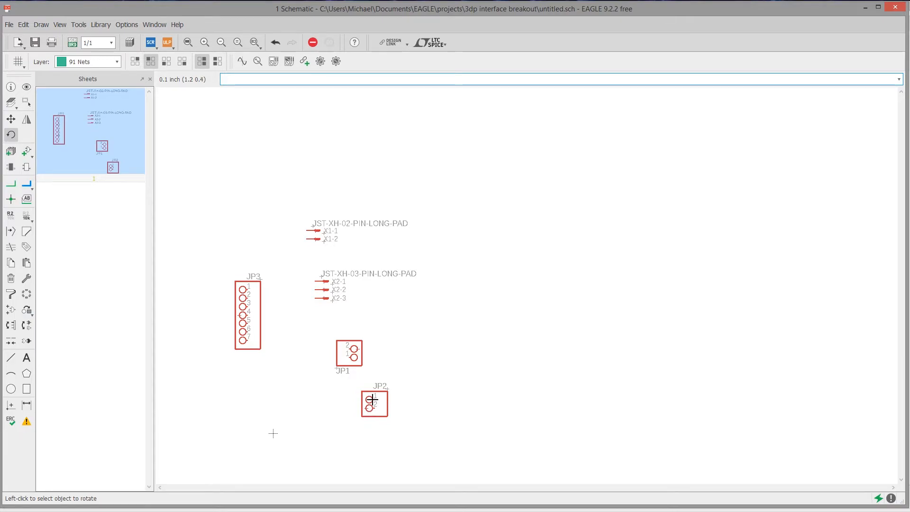
scroll(363, 382, "up", 1)
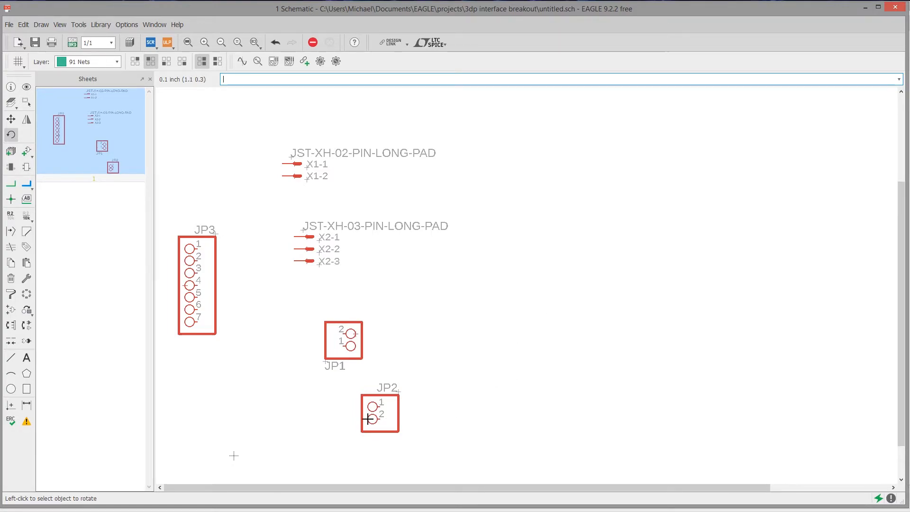
left_click(369, 417)
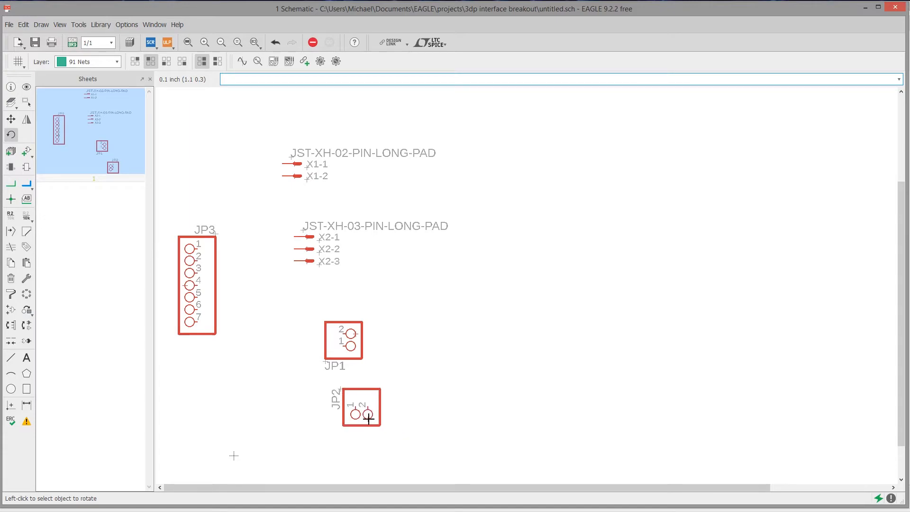
left_click(368, 416)
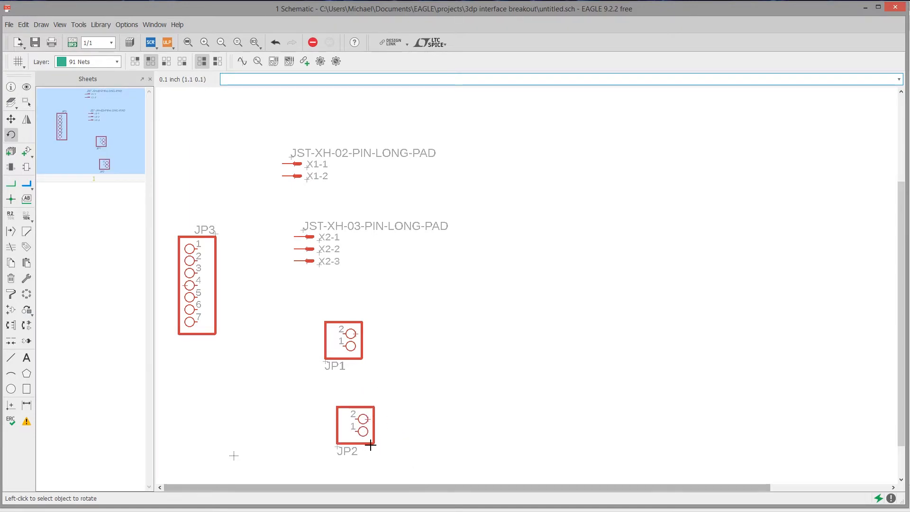
left_click(11, 119)
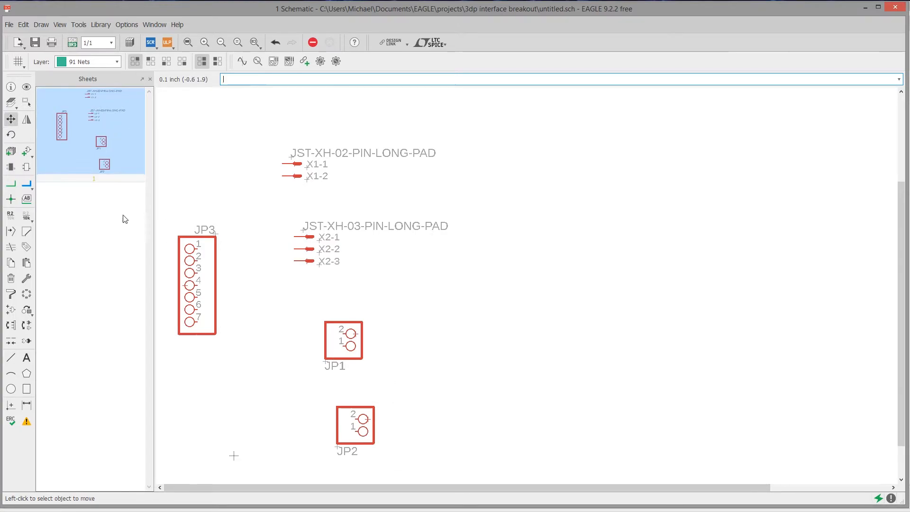
left_click(13, 218)
left_click(12, 218)
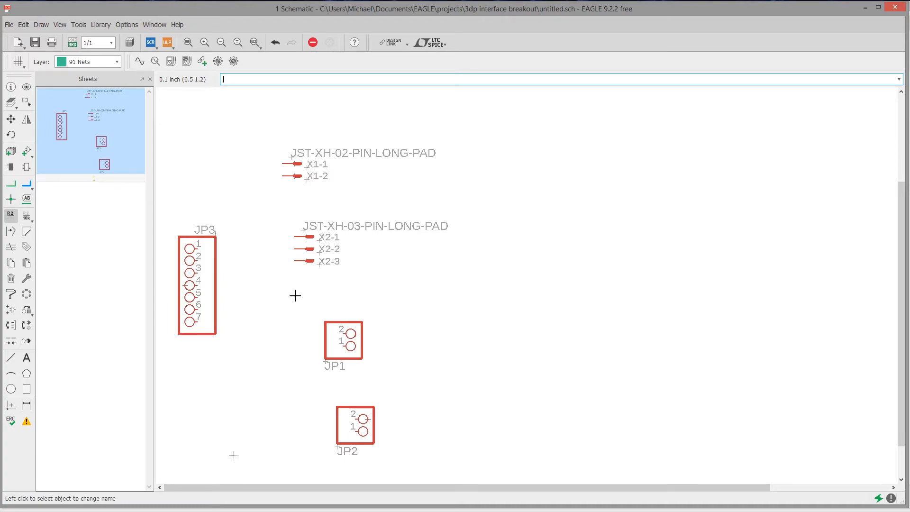
left_click(306, 236)
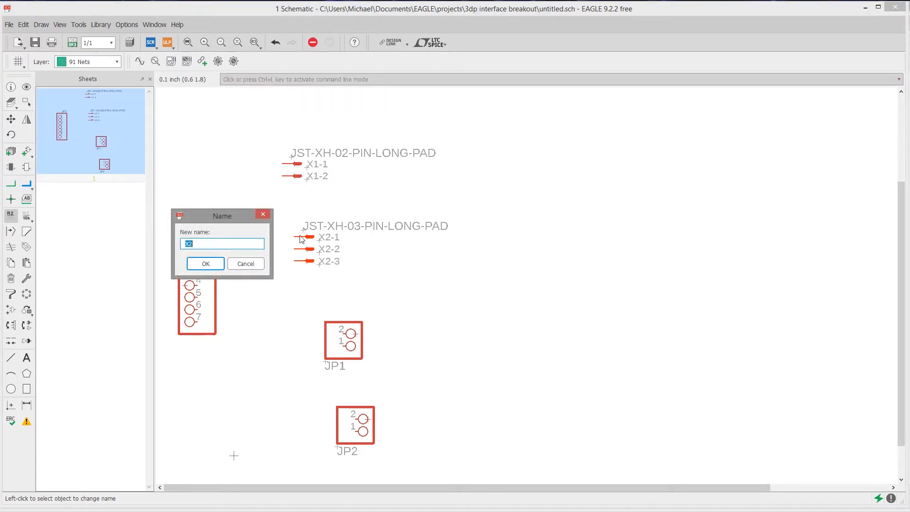
left_click(245, 264)
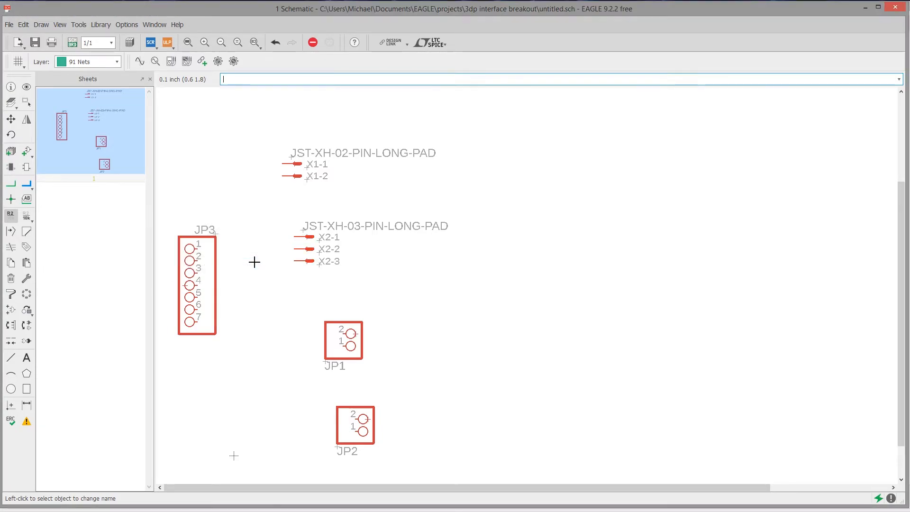
Rename the seven-pin header JP3 to MAIN in its part properties
right_click(215, 233)
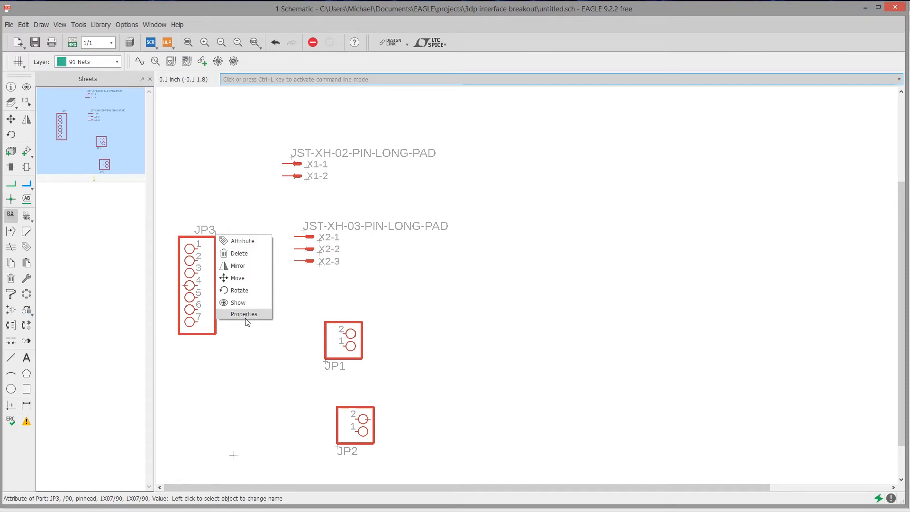
left_click(247, 320)
left_click_drag(102, 95, 374, 105)
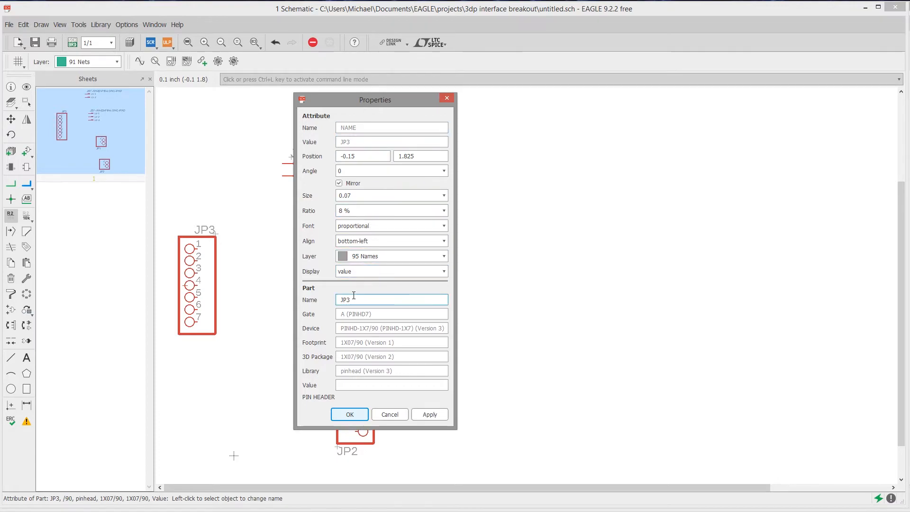
double_click(370, 300)
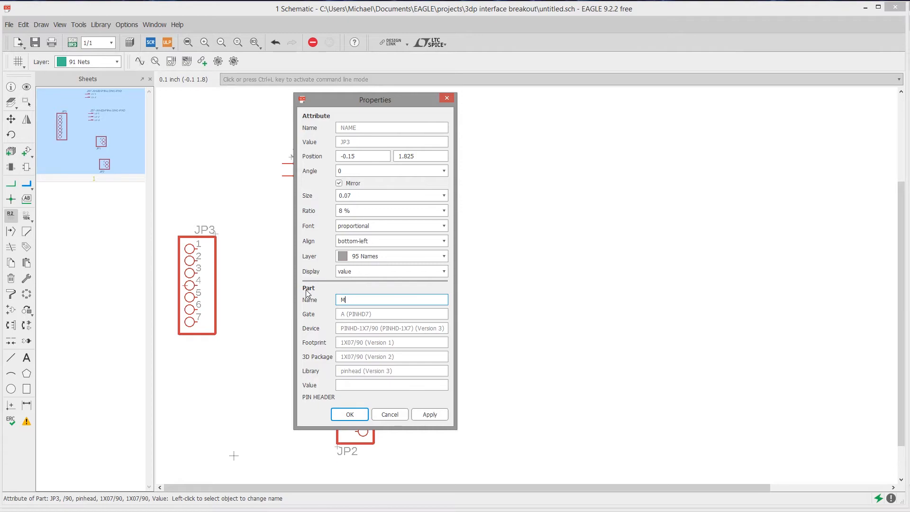
key("Return")
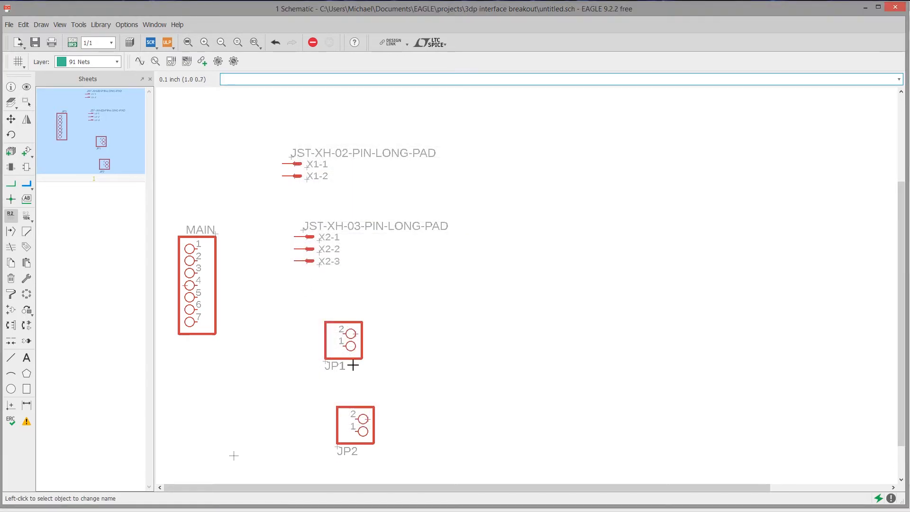
Rename the two-pin header JP1 to COOL in its part properties
right_click(328, 363)
left_click(345, 444)
left_click_drag(280, 192, 550, 112)
double_click(480, 315)
type("COOL")
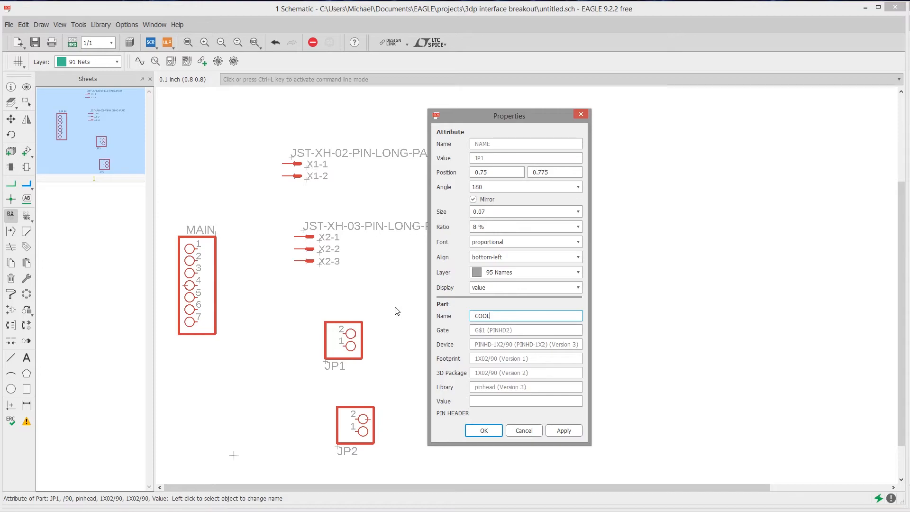
key("Return")
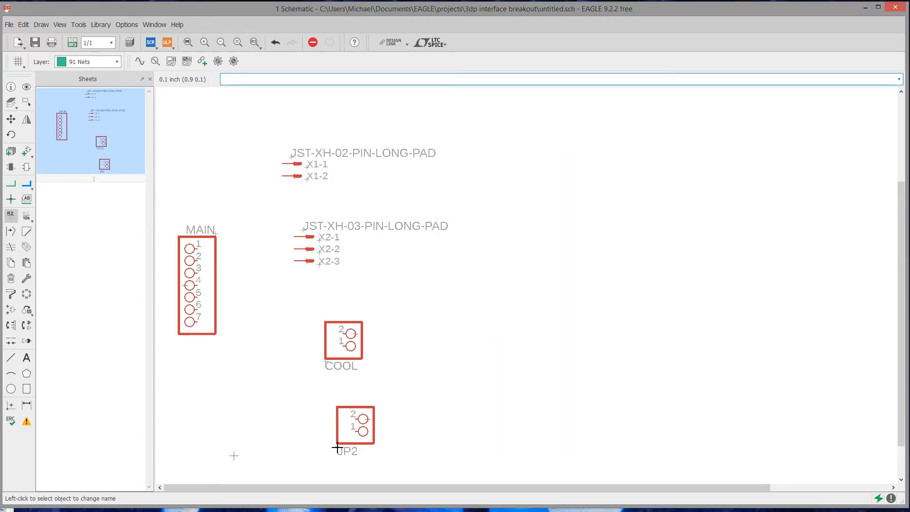
Rename the two-pin header JP2 to EXT in its part properties
right_click(337, 448)
left_click(362, 455)
left_click_drag(232, 478, 191, 457)
type("EXT")
key("Return")
Rename the two-pin JST XH connector X1 to THERM in its part properties
right_click(293, 160)
left_click(319, 249)
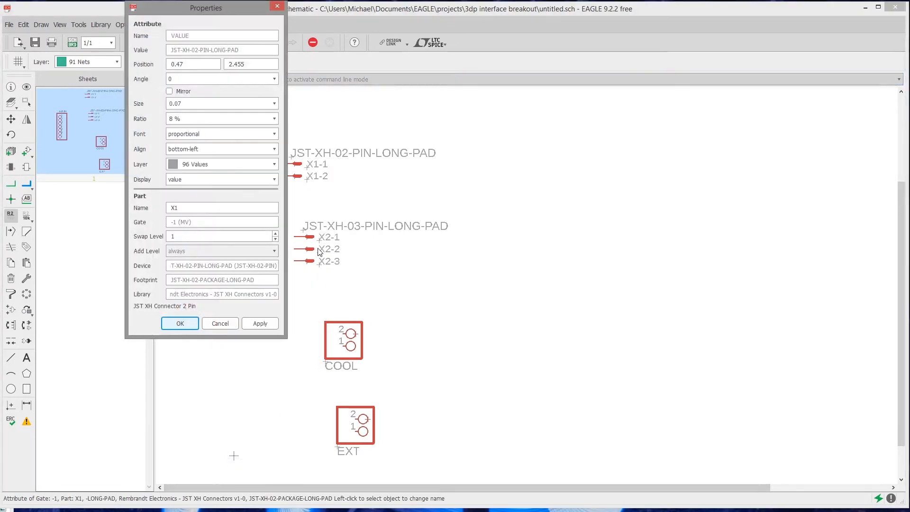
left_click_drag(221, 5, 570, 108)
double_click(533, 311)
type("THERM")
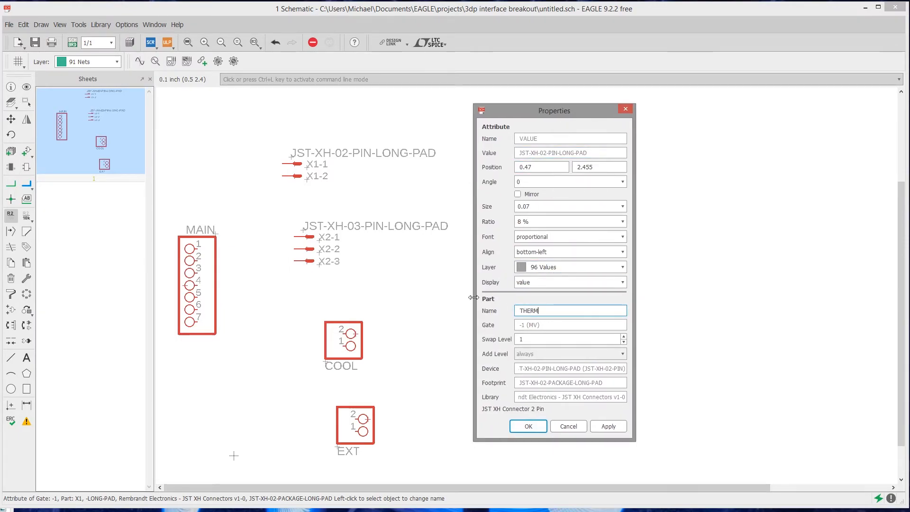
key("Return")
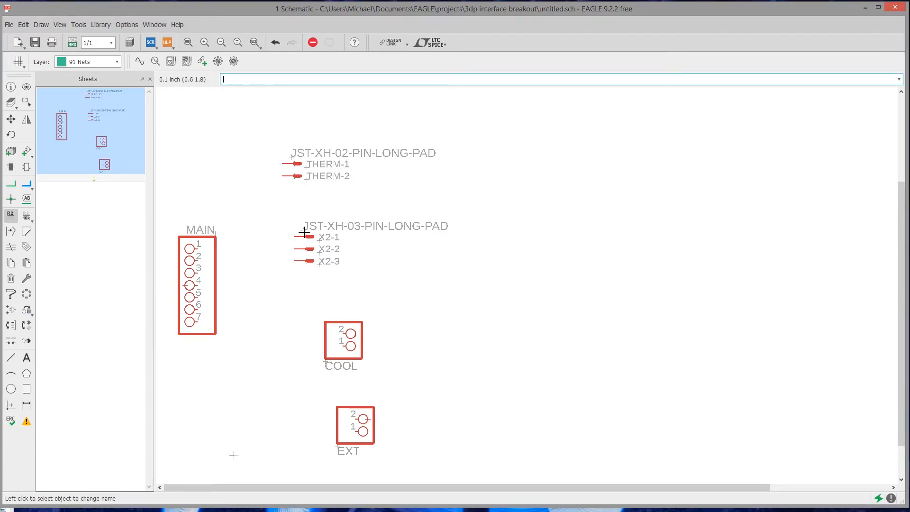
Rename the three-pin JST XH connector X2 to ENDSTP in its part properties
right_click(305, 234)
left_click(332, 322)
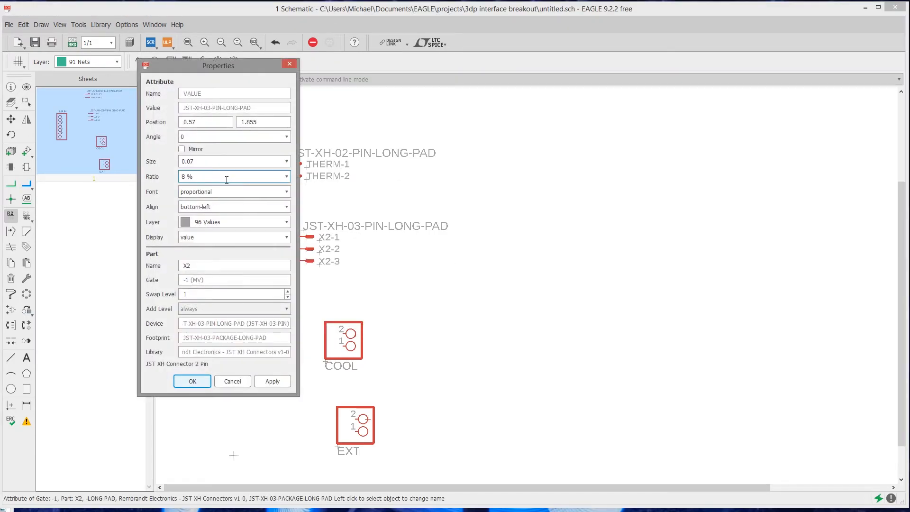
left_click_drag(192, 271, 156, 259)
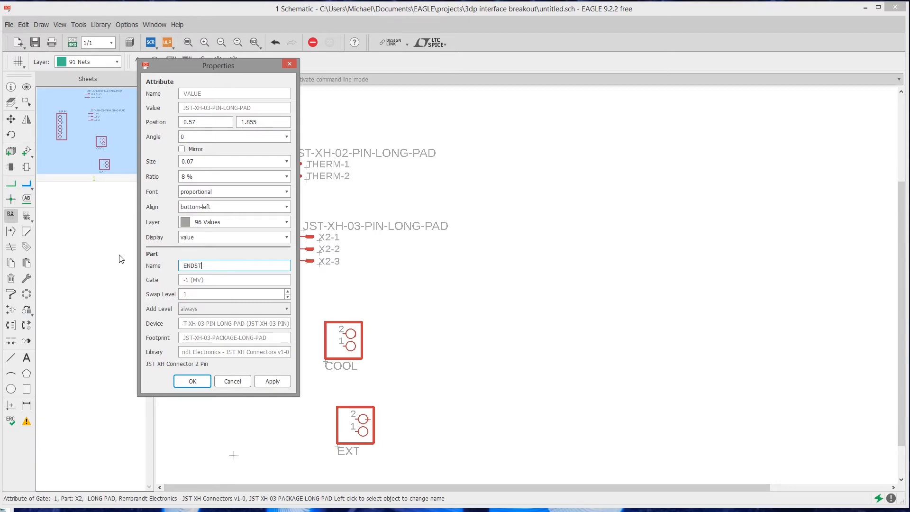
key("Return")
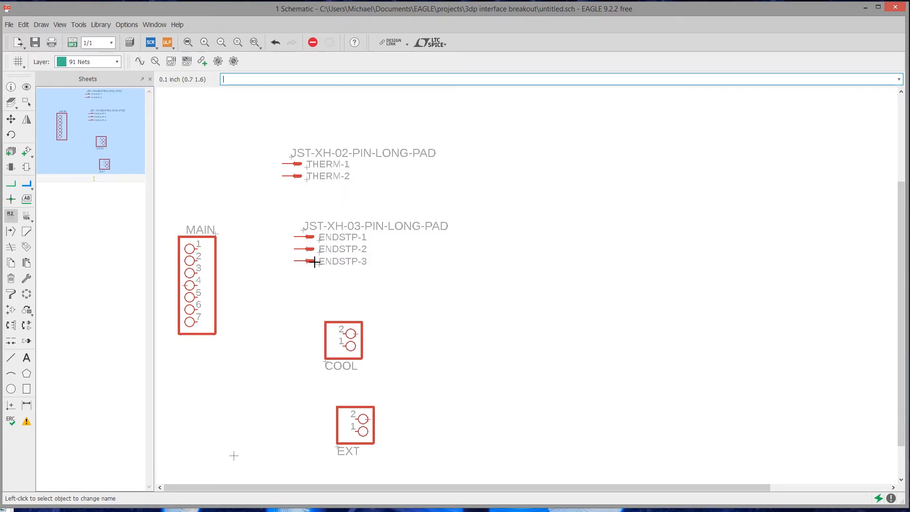
left_click(10, 119)
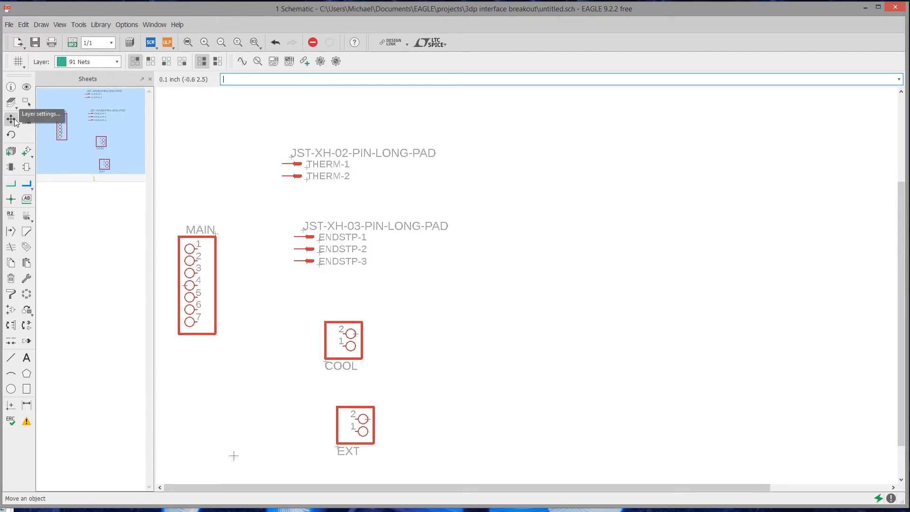
left_click(294, 163)
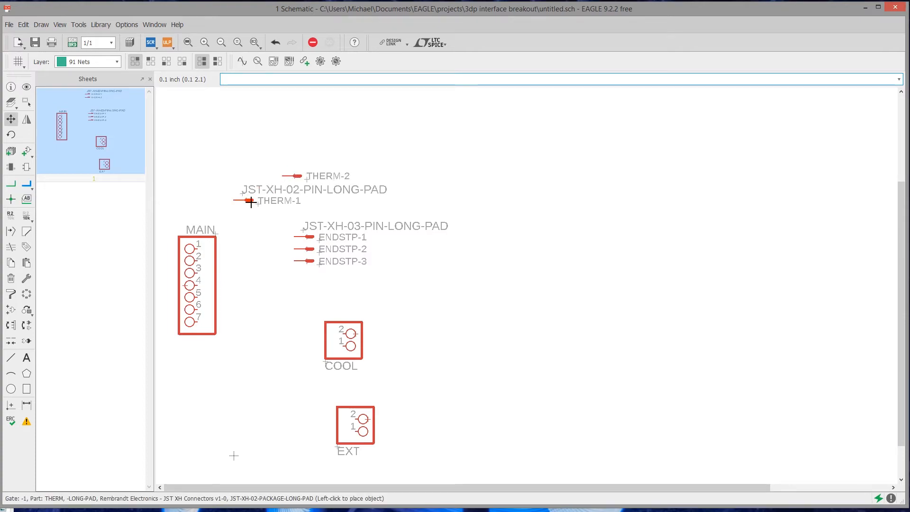
left_click(294, 163)
left_click(294, 176)
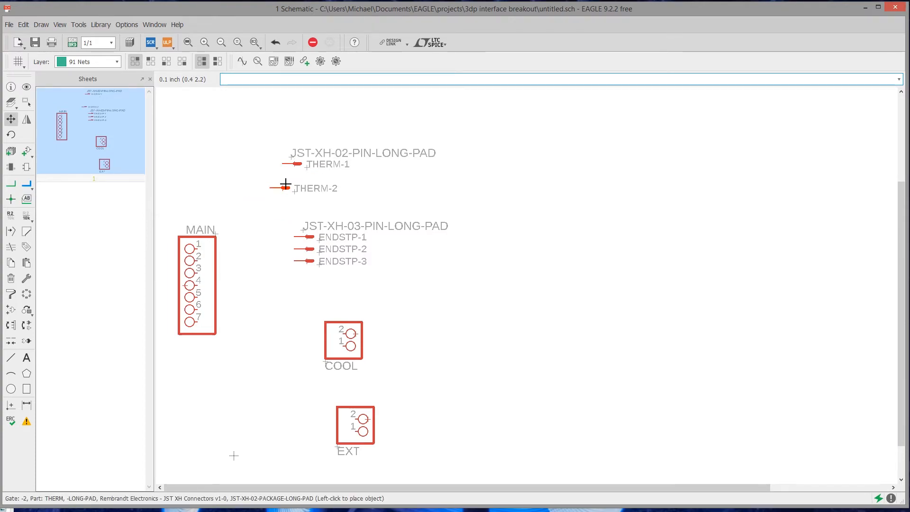
left_click(294, 175)
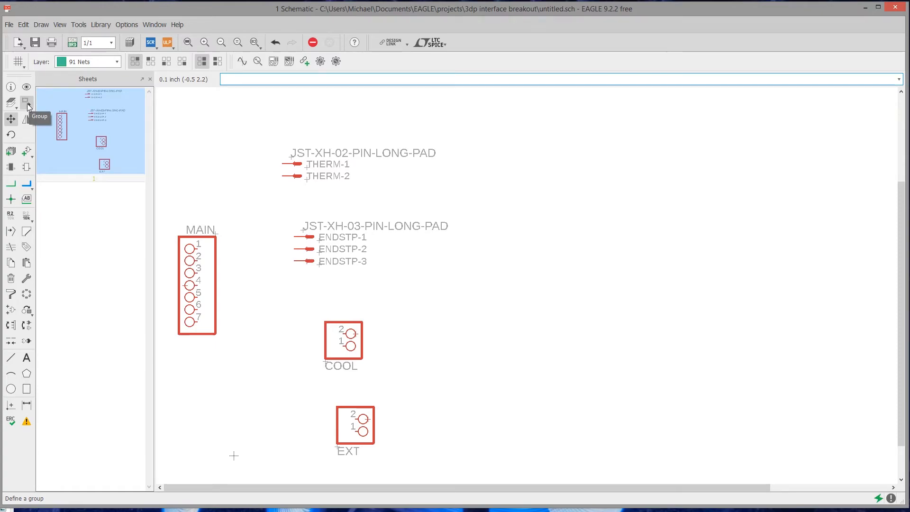
Group the two THERM pins and move them together toward the MAIN header, clear above the ENDSTP connector
left_click(27, 103)
left_click_drag(258, 130, 471, 191)
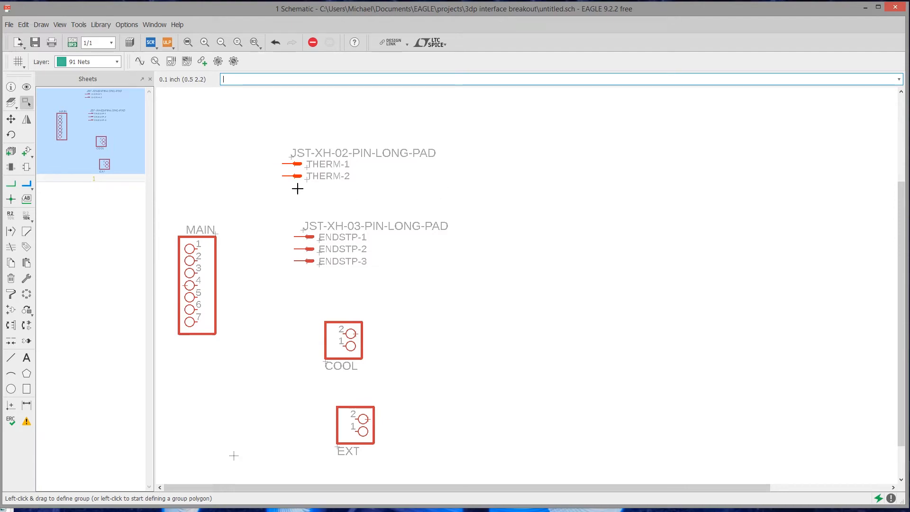
left_click(11, 119)
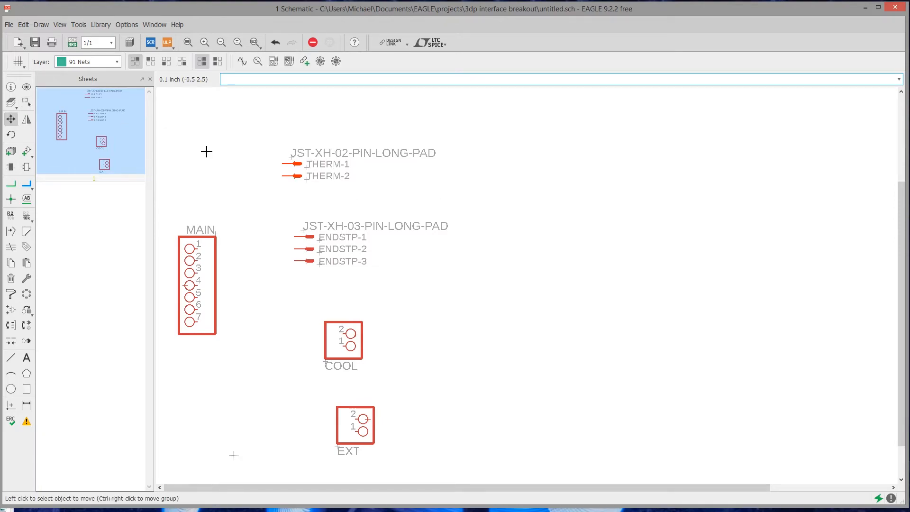
right_click(296, 163, "ctrl")
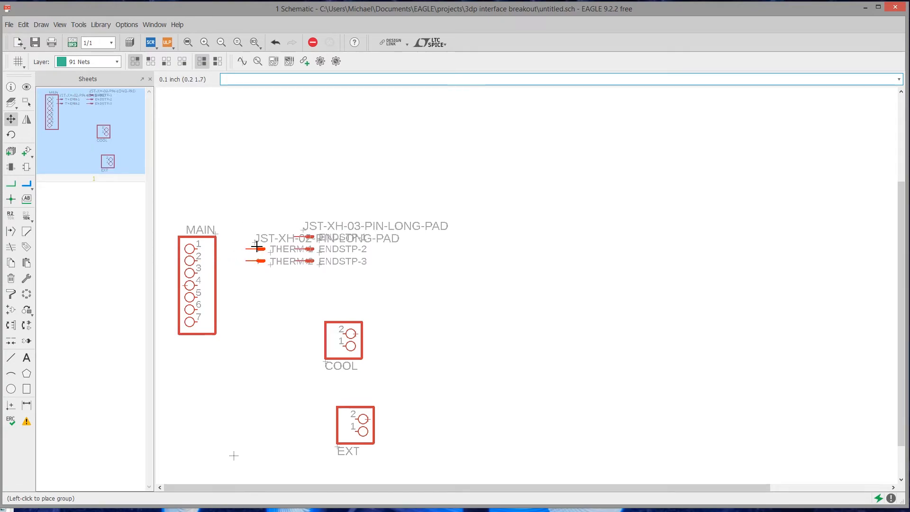
left_click(242, 249)
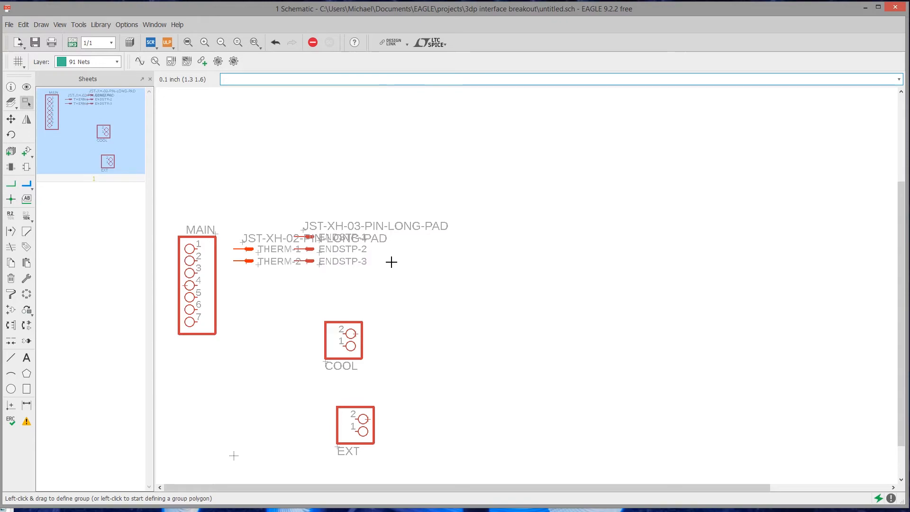
left_click_drag(247, 249, 247, 191)
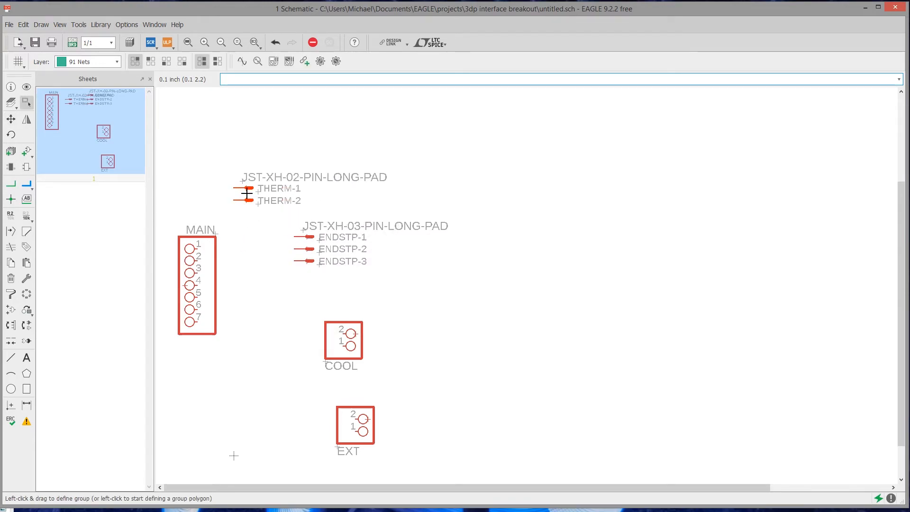
Move the grouped ENDSTP pins level with MAIN pins 3 to 5, and the grouped THERM pins level with MAIN pins 1 and 2
left_click_drag(499, 282, 293, 271)
left_click(298, 271)
left_click_drag(213, 160, 449, 223)
left_click_drag(245, 200, 235, 258)
left_click(235, 258)
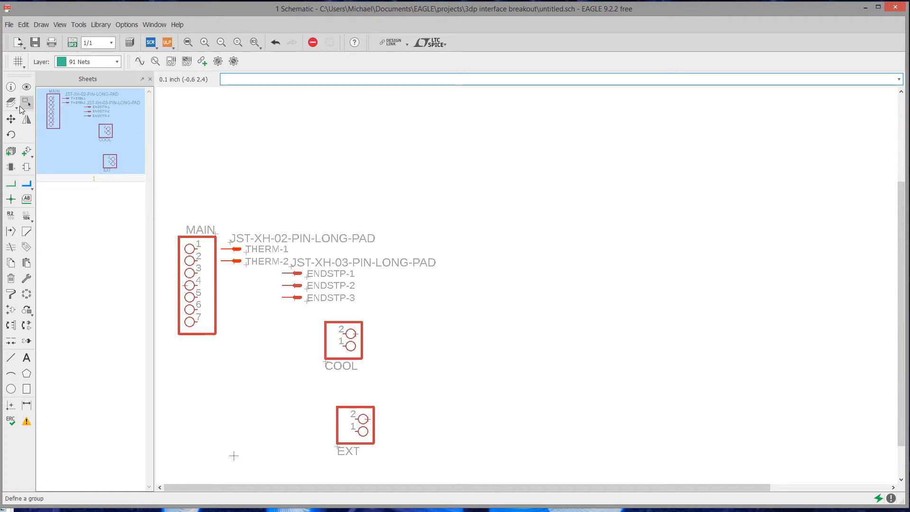
Move the EXT header up below the JST connectors and shift the COOL header to just beneath the ENDSTP connector
scroll(288, 351, "up", 4)
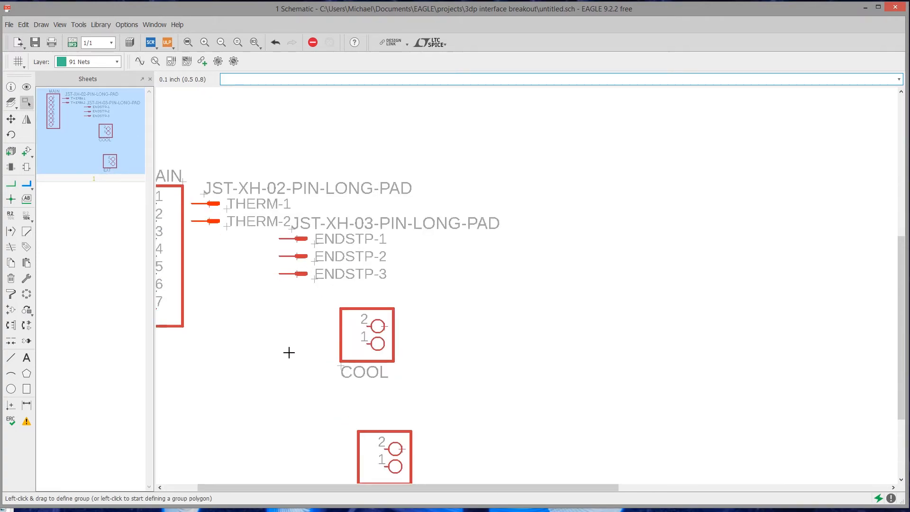
scroll(365, 285, "down", 4)
key("F7")
left_click(414, 370)
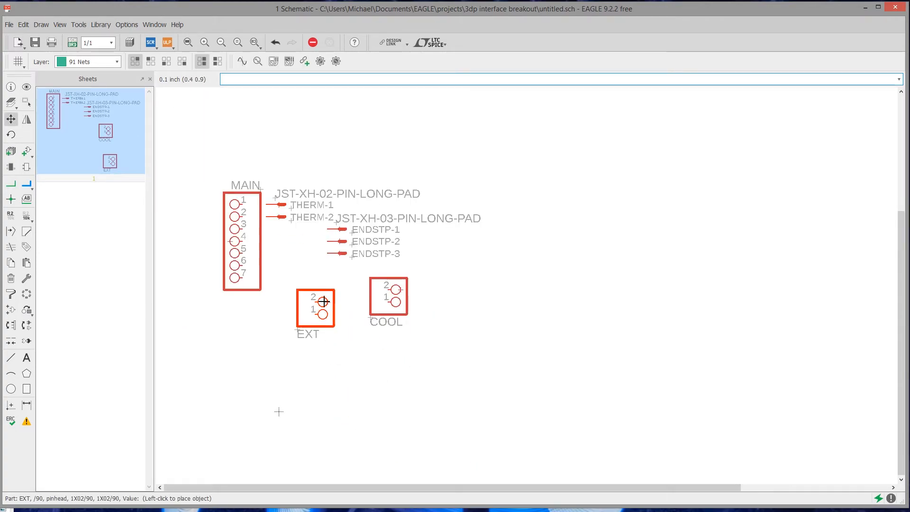
left_click(324, 322)
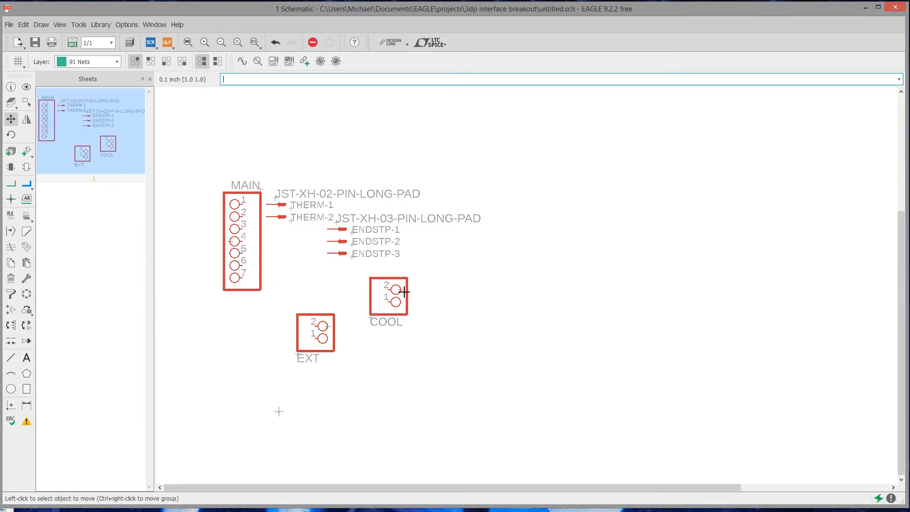
left_click(403, 291)
left_click(416, 280)
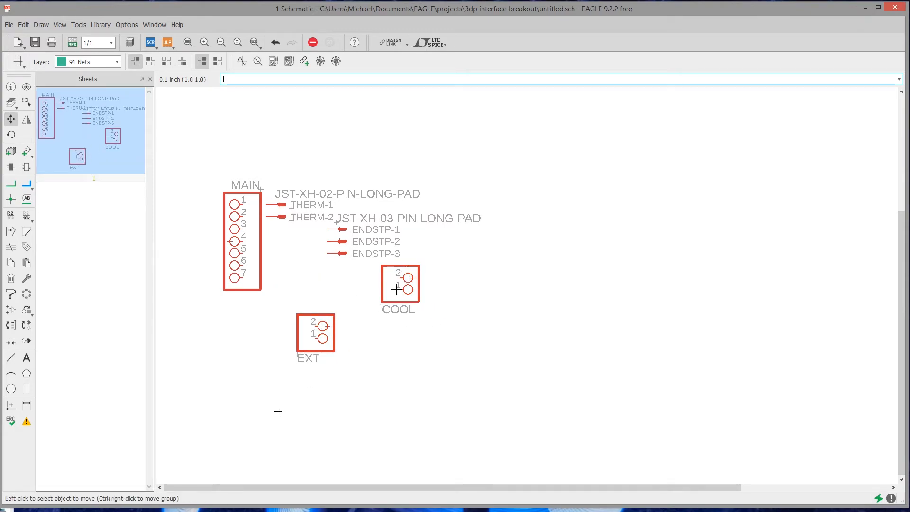
left_click(329, 327)
left_click(341, 327)
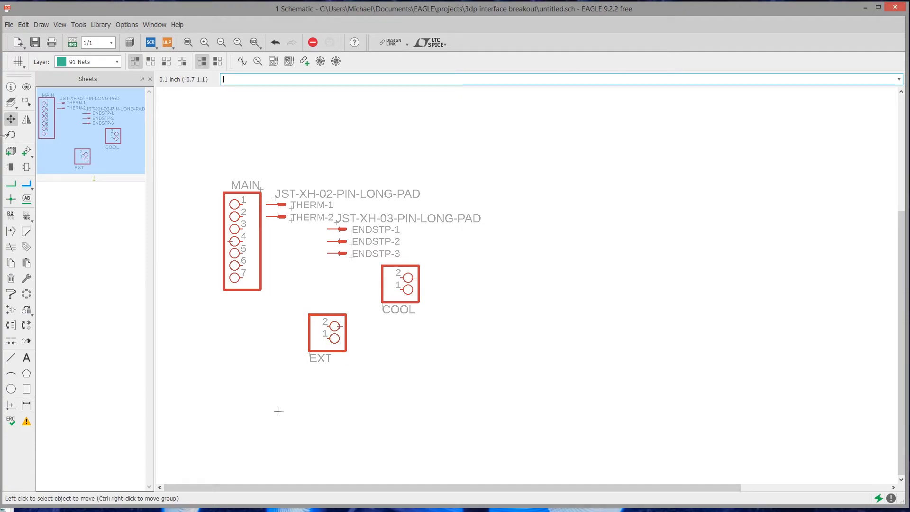
Rotate the EXT header by 90 degrees and bring both it and the COOL header closer to the MAIN header
left_click(10, 135)
left_click(341, 323)
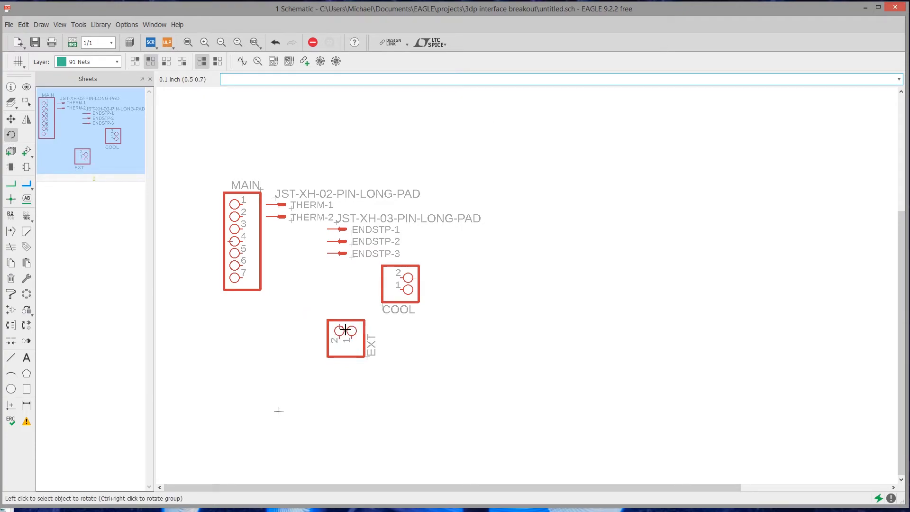
left_click(12, 119)
left_click(349, 331)
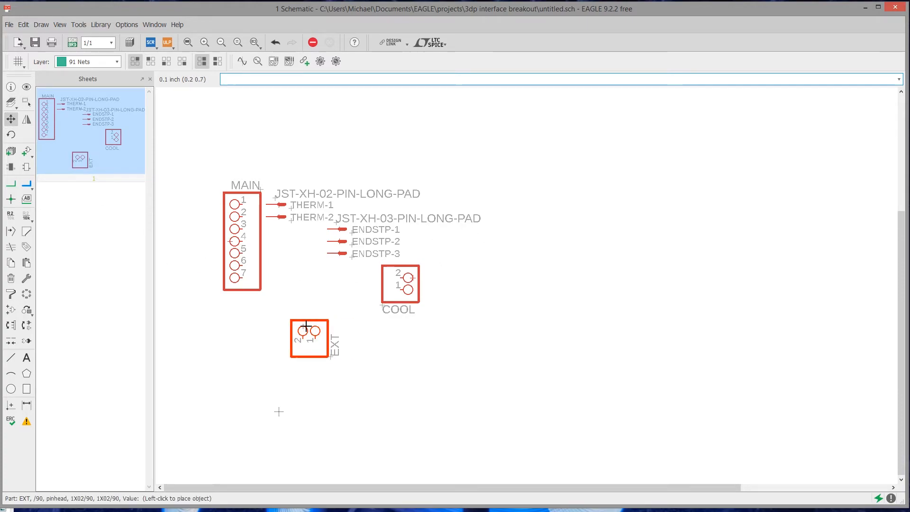
left_click(294, 333)
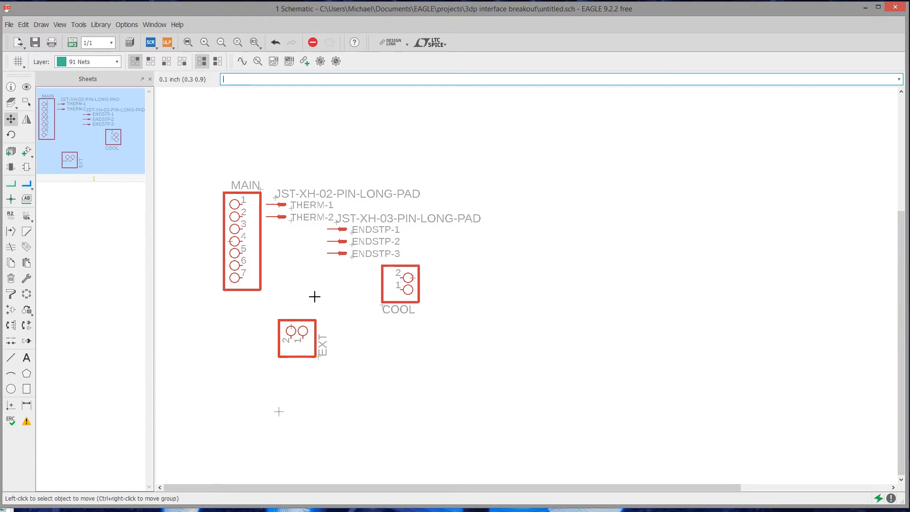
left_click(413, 278)
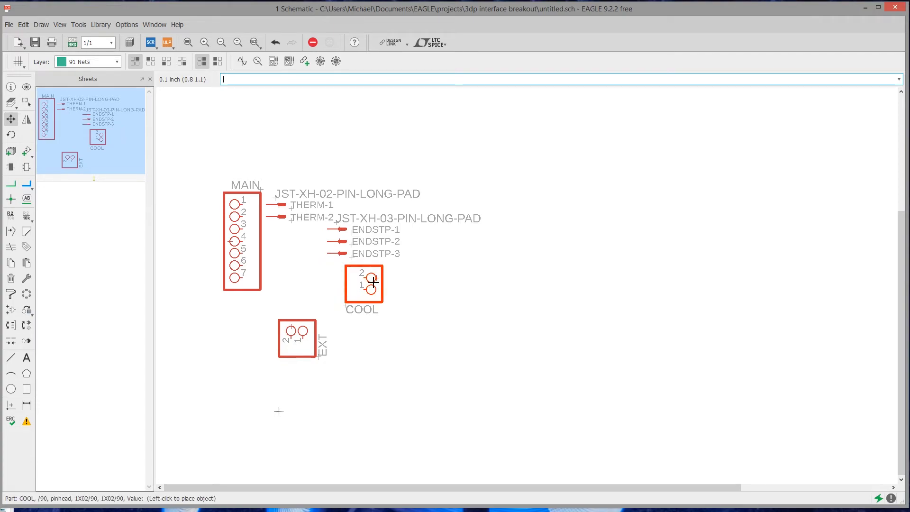
left_click(365, 282)
Draw nets connecting MAIN pins 1 and 2 to THERM-1 and THERM-2
key("n")
left_click(243, 204)
left_click(240, 216)
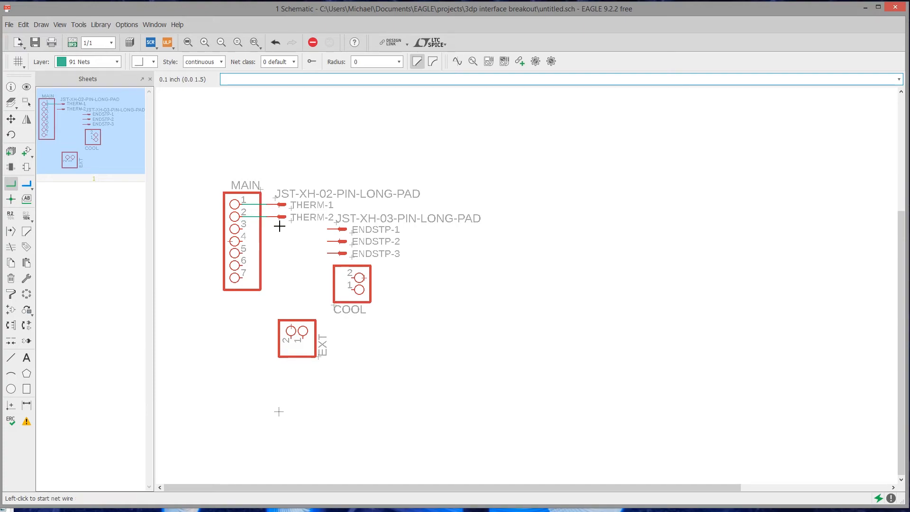
Draw nets connecting ENDSTP-1, ENDSTP-2 and ENDSTP-3 to MAIN pins 3, 4 and 5
left_click(332, 230)
left_click(246, 229)
left_click(328, 242)
left_click(248, 240)
left_click(329, 253)
left_click(248, 253)
Draw a net connecting pin 2 of the COOL header to MAIN pin 6
left_click(359, 277)
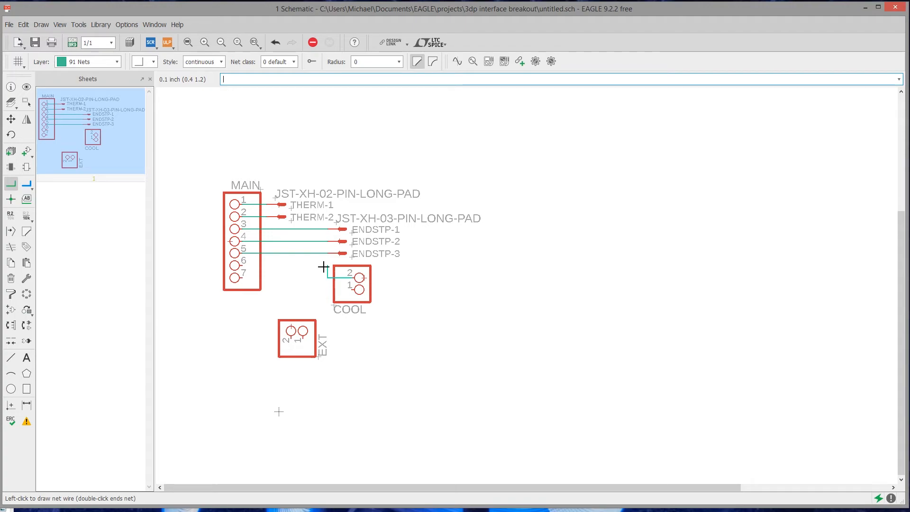
left_click(250, 266)
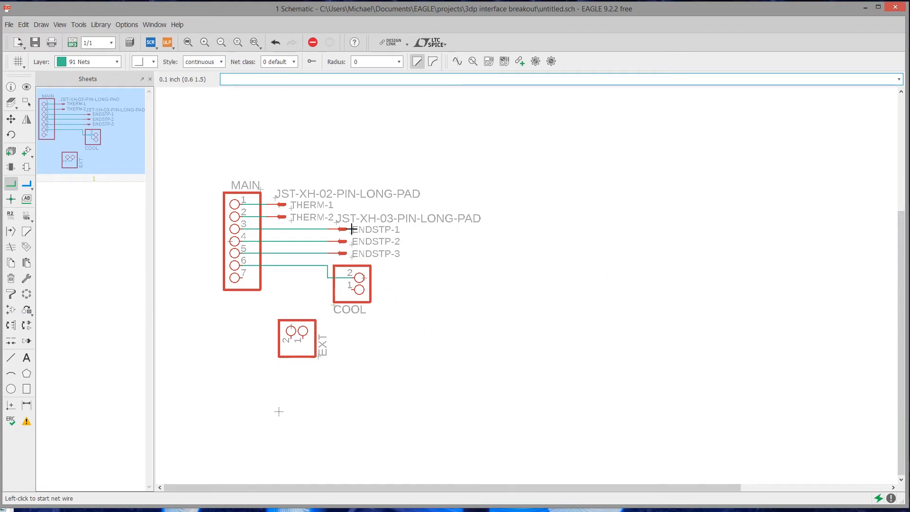
left_click(10, 119)
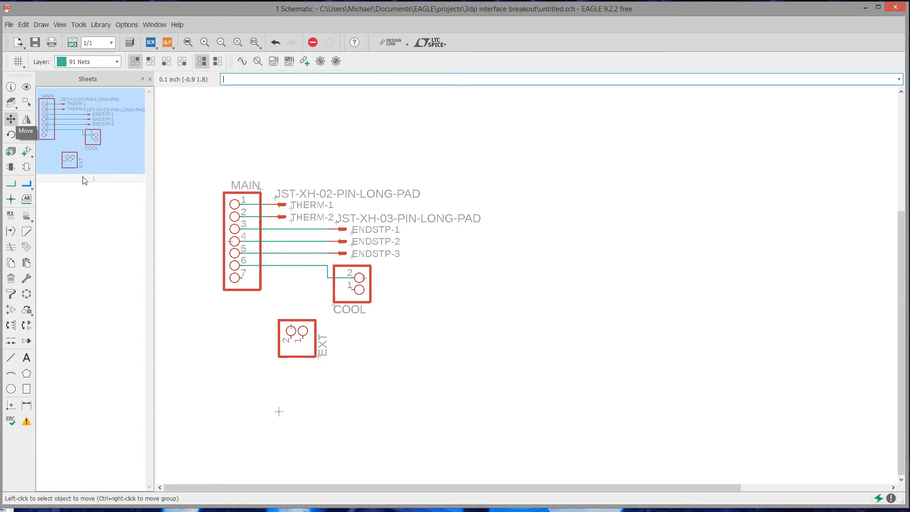
Shift the bend of the COOL pin 2 net toward MAIN, and move the COOL header closer to MAIN and one grid step lower
left_click(328, 270)
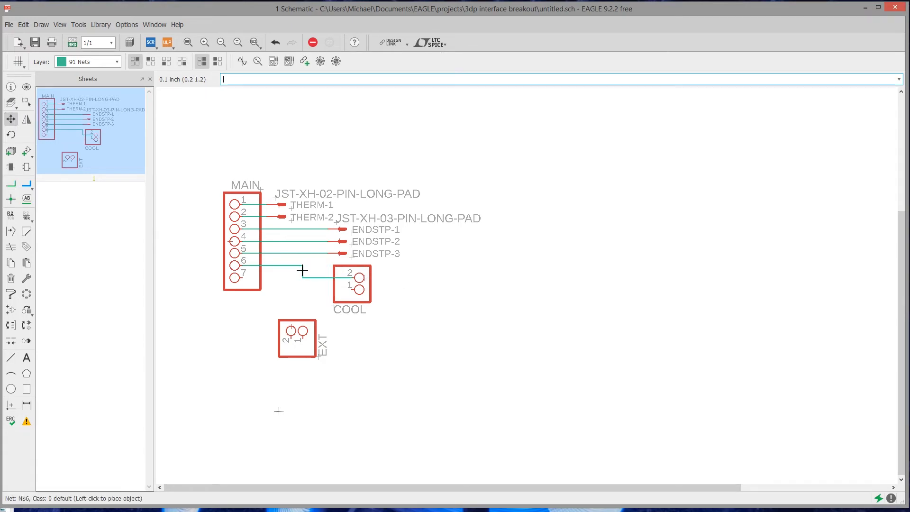
left_click(302, 270)
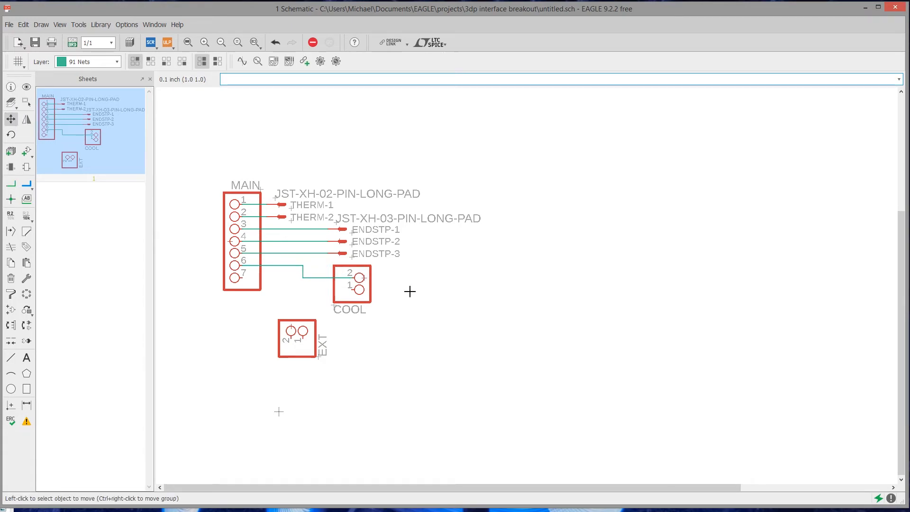
left_click(363, 278)
left_click(340, 278)
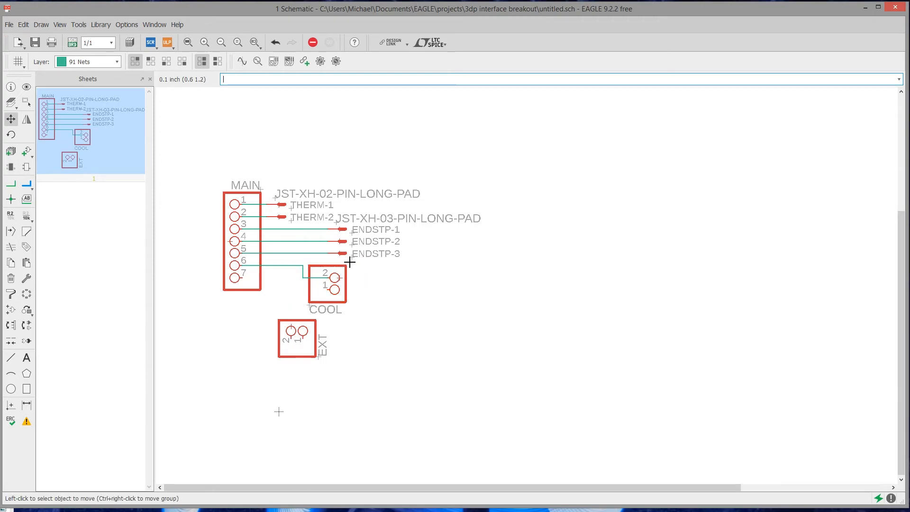
left_click(339, 279)
left_click(340, 291)
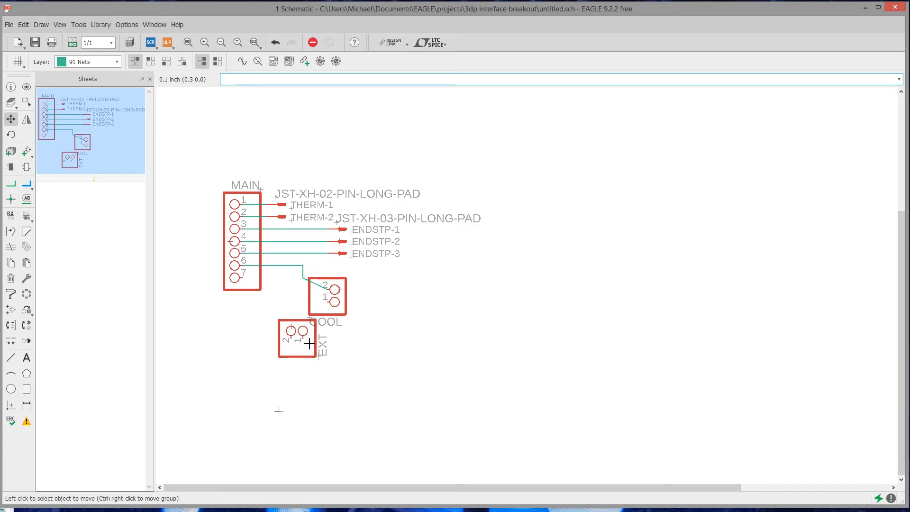
Move the COOL name label just below its header, place the EXT header to the right of COOL, and straighten the COOL pin 2 net
left_click(309, 322)
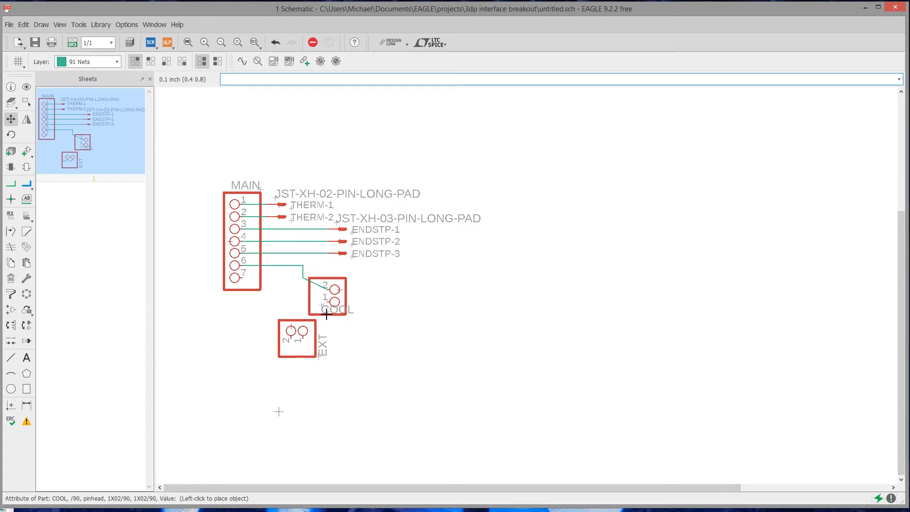
left_click(333, 325)
left_click(288, 326)
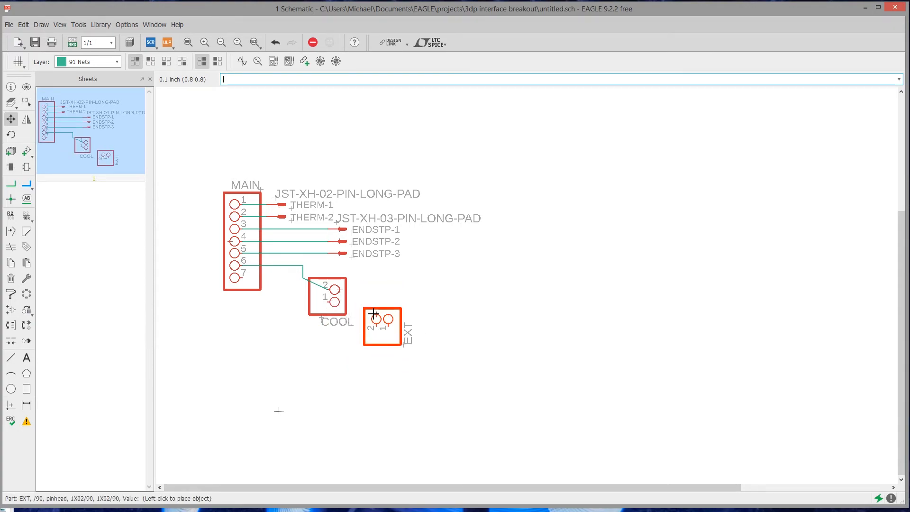
left_click(385, 314)
key("n")
left_click(388, 328)
key("Escape")
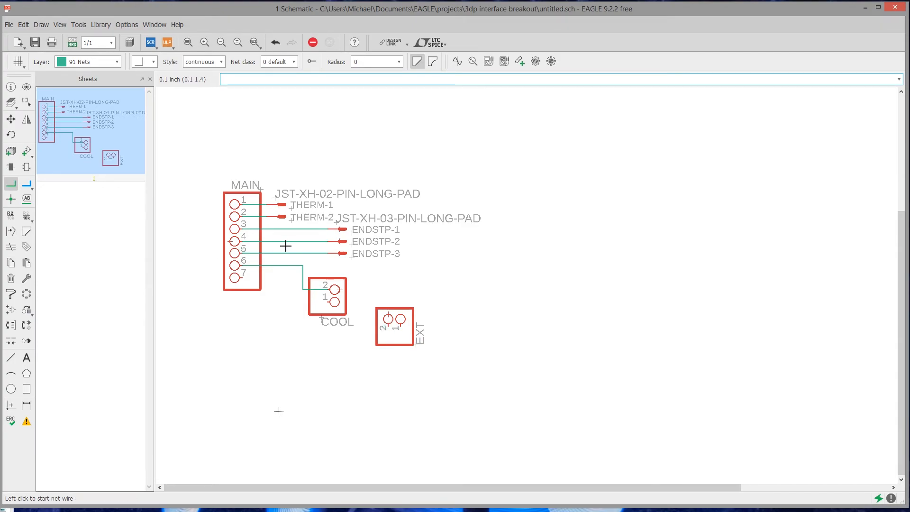
Draw a net connecting MAIN pin 7 to pin 1 of the COOL header, routed below the pin 6 net
left_click(248, 276)
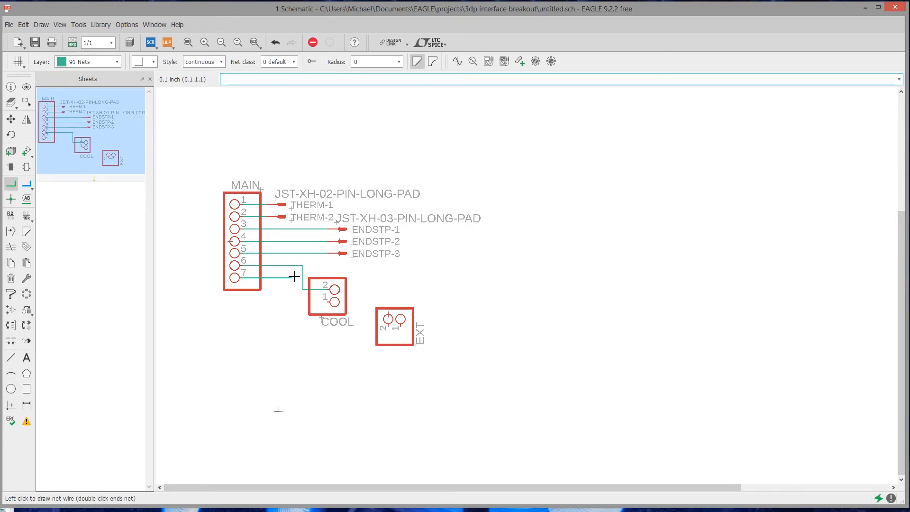
left_click(291, 302)
left_click(333, 301)
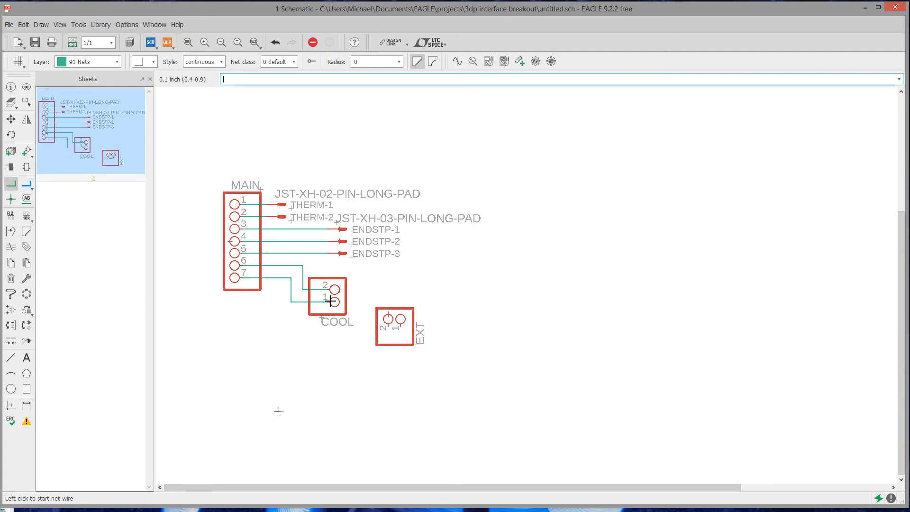
Draw a net branching from the ENDSTP-3 line at MAIN pin 5 to pin 2 of the EXT header
left_click(318, 254)
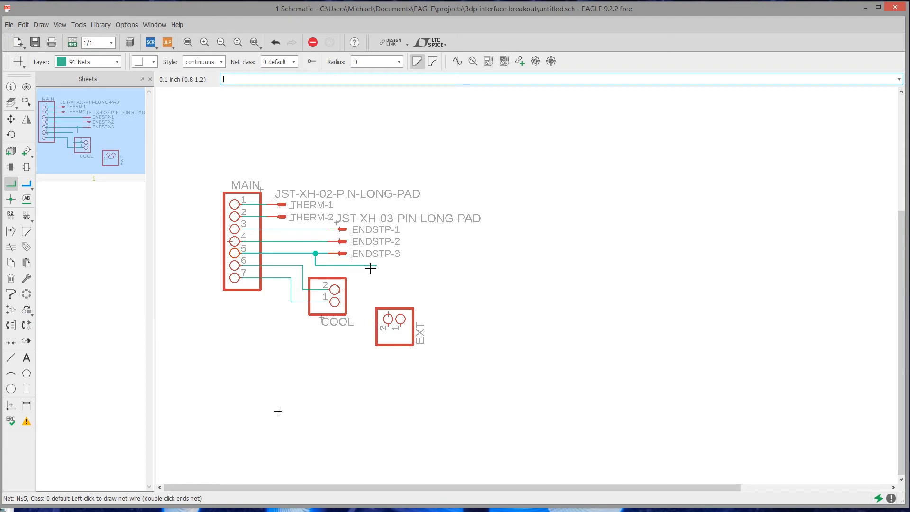
left_click(387, 266)
left_click(388, 313)
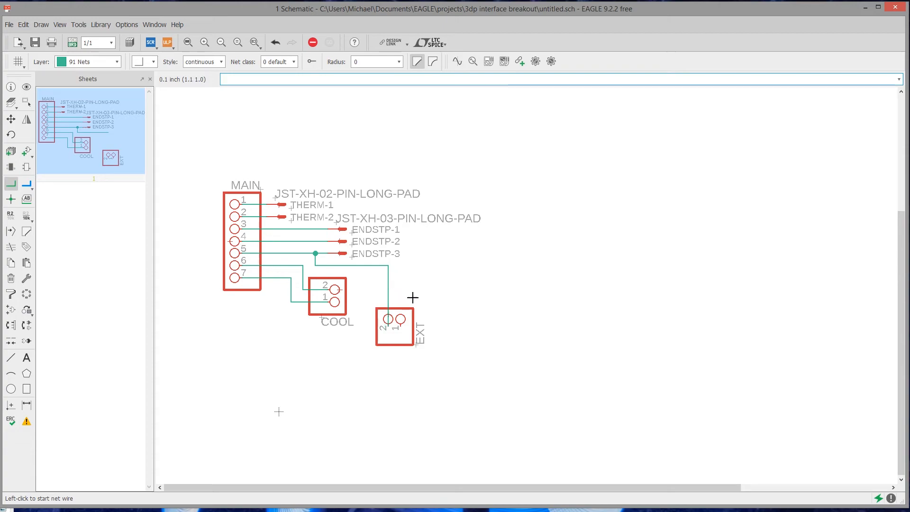
Rotate the EXT header by 180 degrees and reposition it to the right of COOL, slightly lower
left_click(10, 135)
left_click(391, 310)
left_click(391, 314)
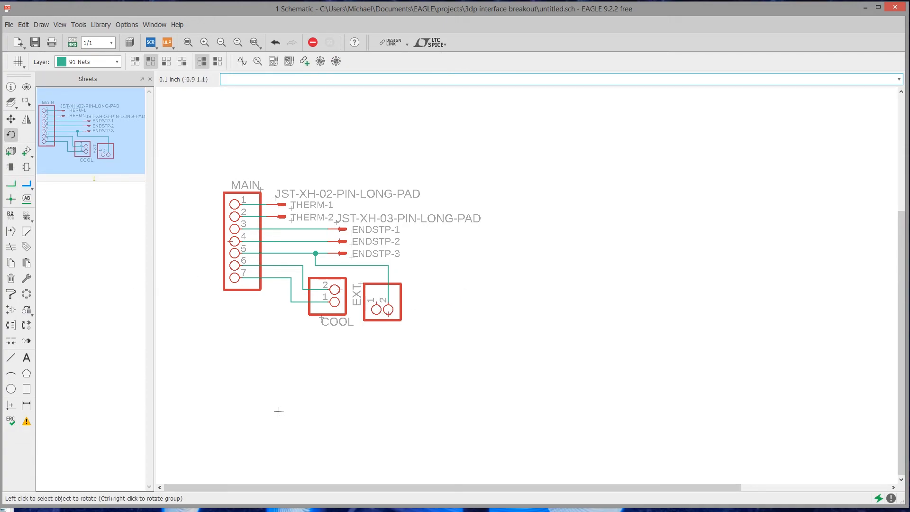
left_click(11, 119)
left_click(380, 304)
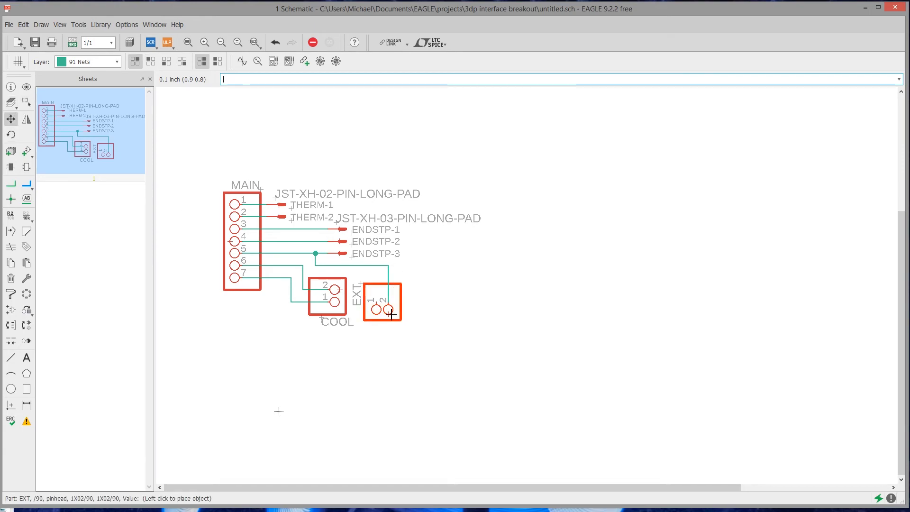
left_click(388, 315)
Move the EXT name label to the right side of its header, rotate it by 180 degrees, and straighten the EXT pin 2 net
left_click(373, 296)
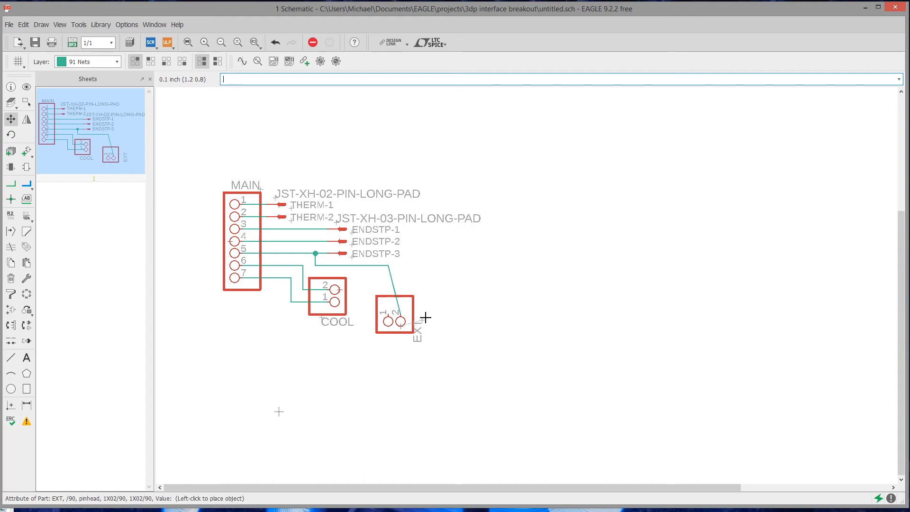
left_click(430, 298)
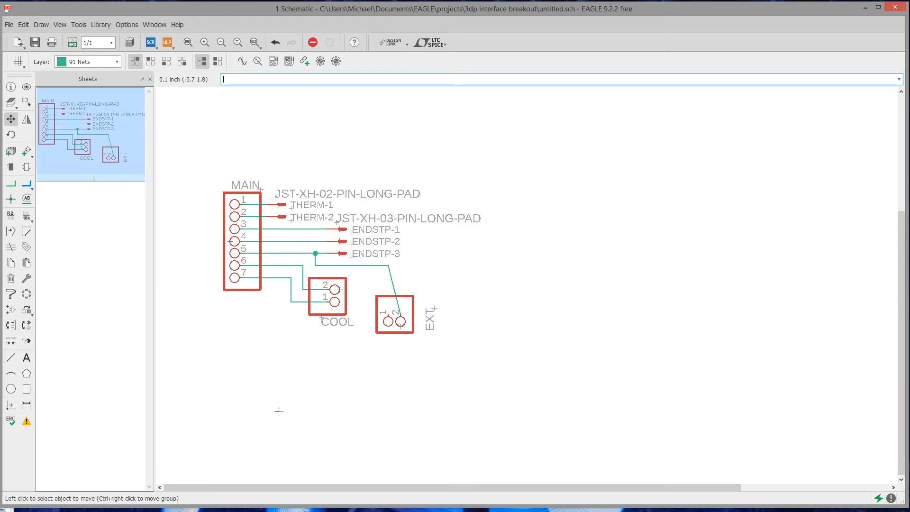
left_click(11, 135)
left_click(433, 307)
left_click(433, 307)
left_click(11, 122)
left_click(434, 306)
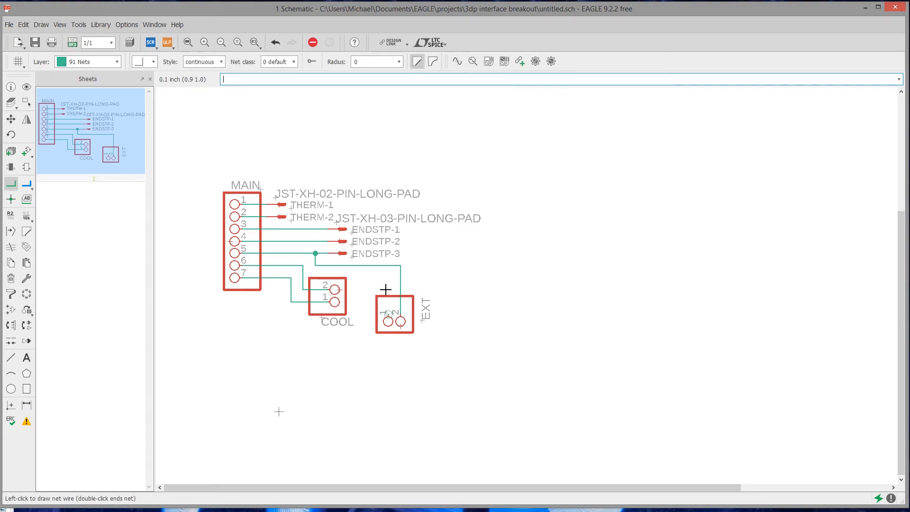
Draw a net from EXT pin 1 around the underside of COOL to the MAIN pin 7 net
left_click(389, 314)
left_click(360, 282)
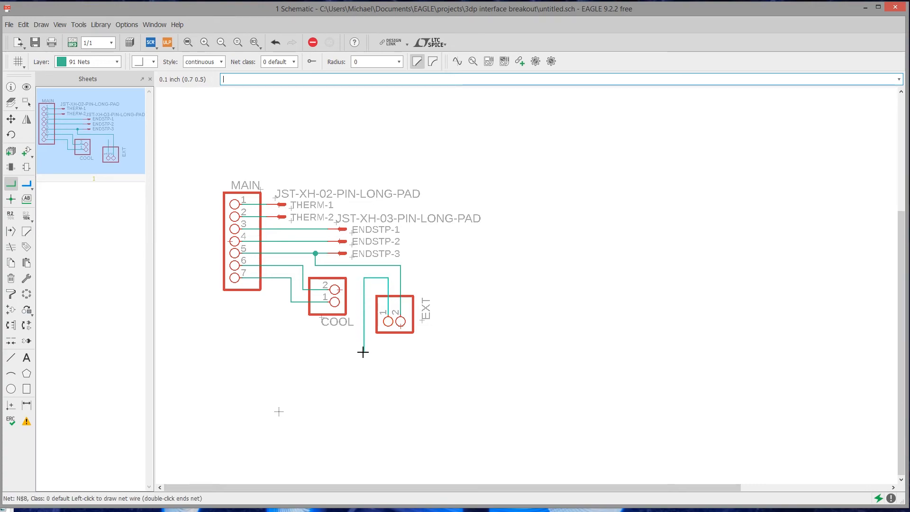
left_click(291, 336)
left_click(291, 302)
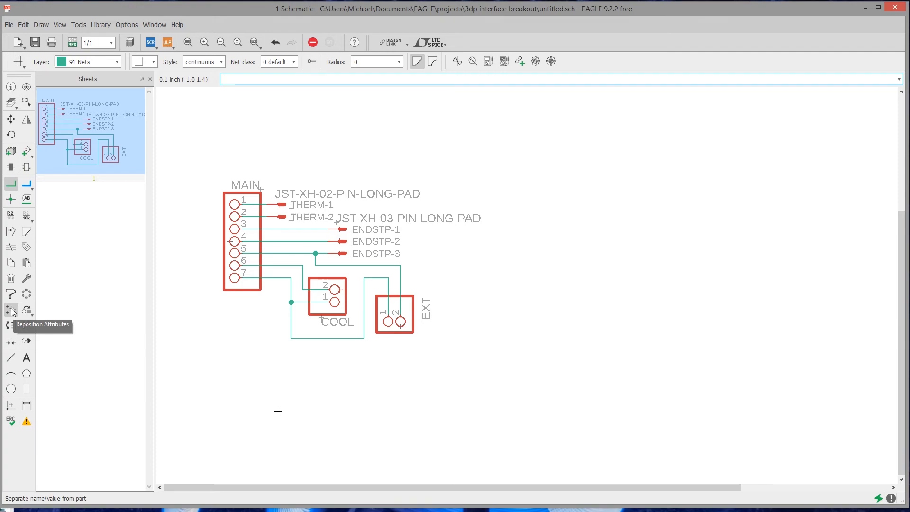
Search the part library for "gnd" and choose the GND supply symbol from the supply1 library
left_click(27, 152)
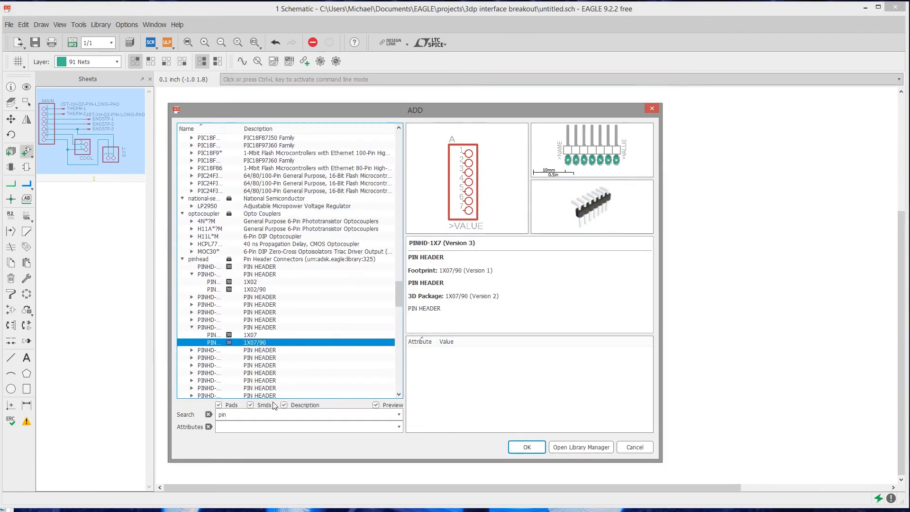
left_click(252, 415)
left_click_drag(253, 417, 180, 416)
type("gnd")
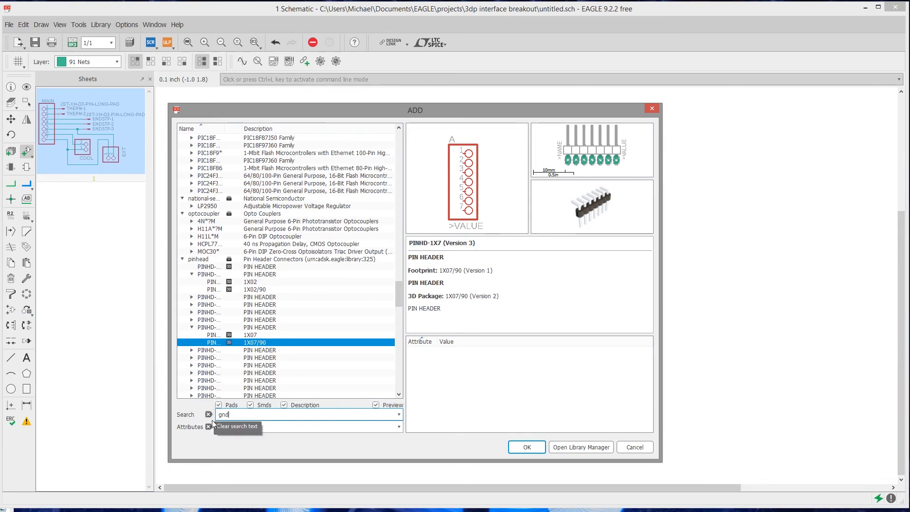
left_click(528, 448)
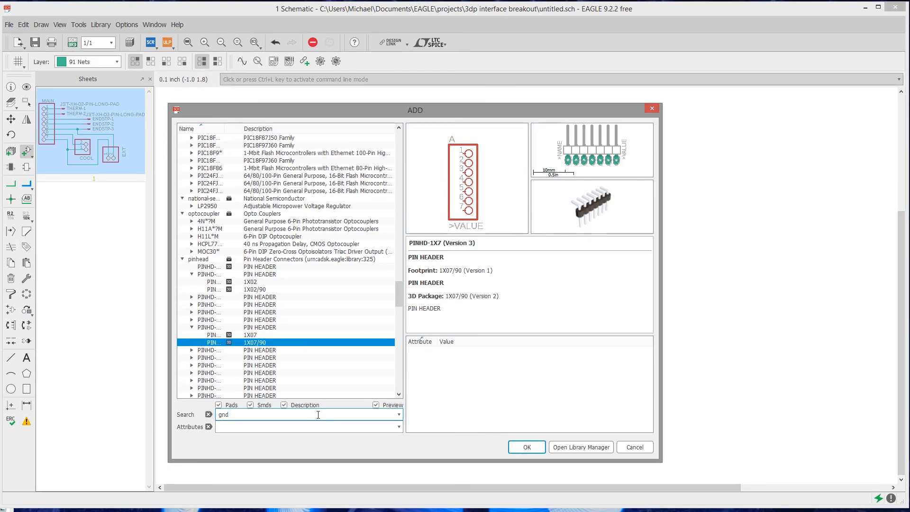
left_click(279, 145)
left_click(280, 176)
left_click(273, 161)
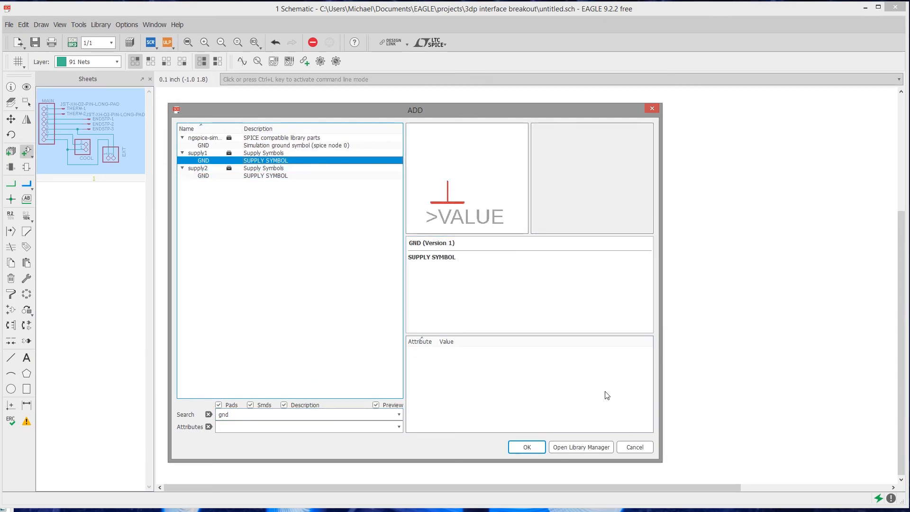
left_click(529, 449)
Place the GND symbol, rotated by 90 degrees, on the corner of the EXT pin 2 net and rename that net segment to GND
right_click(413, 272)
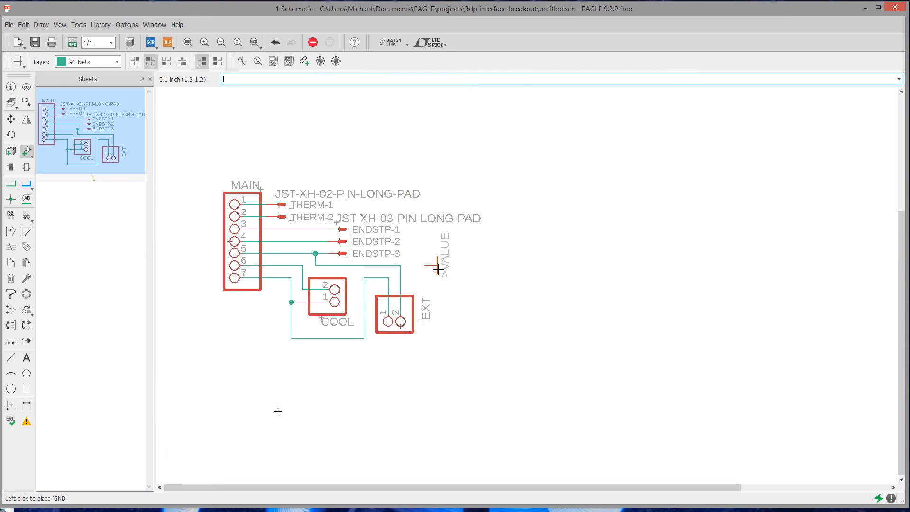
left_click(415, 269)
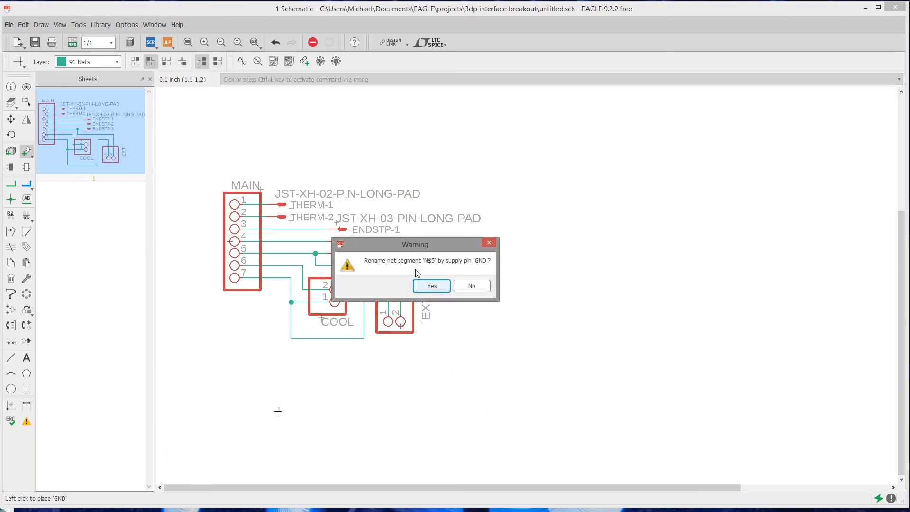
left_click(436, 289)
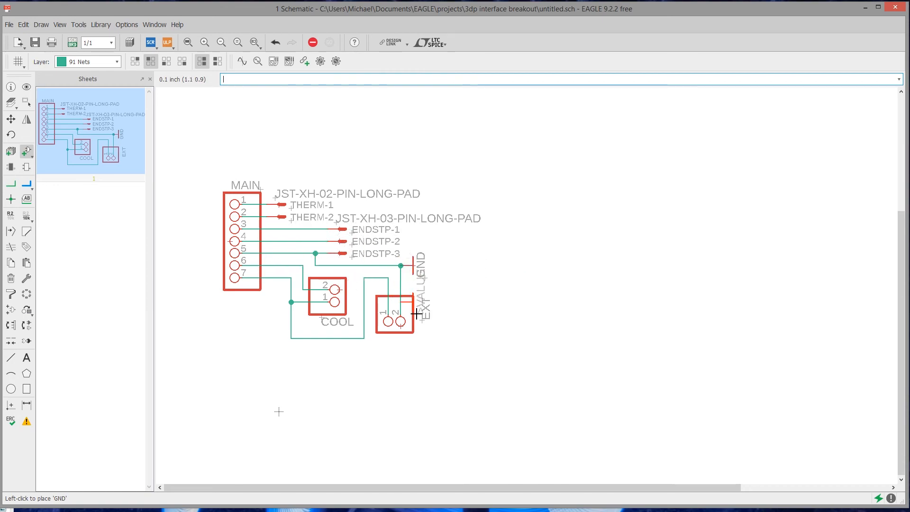
key("Escape")
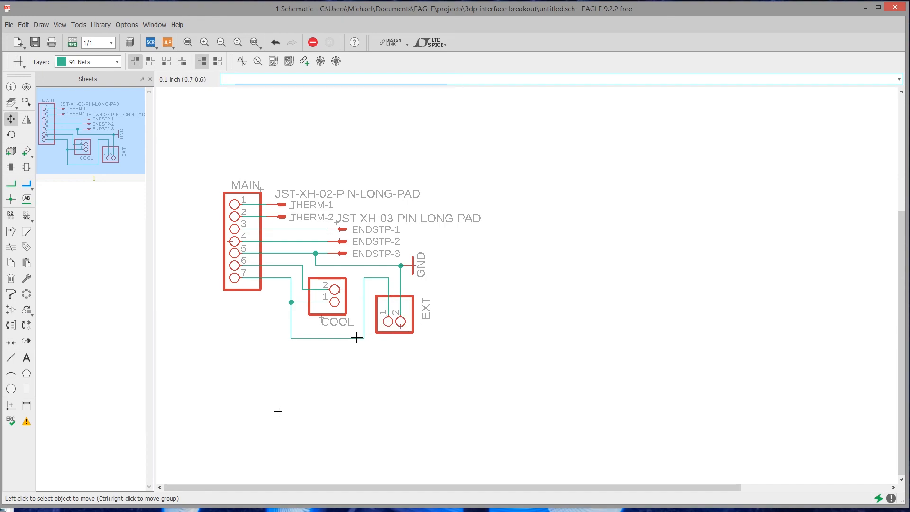